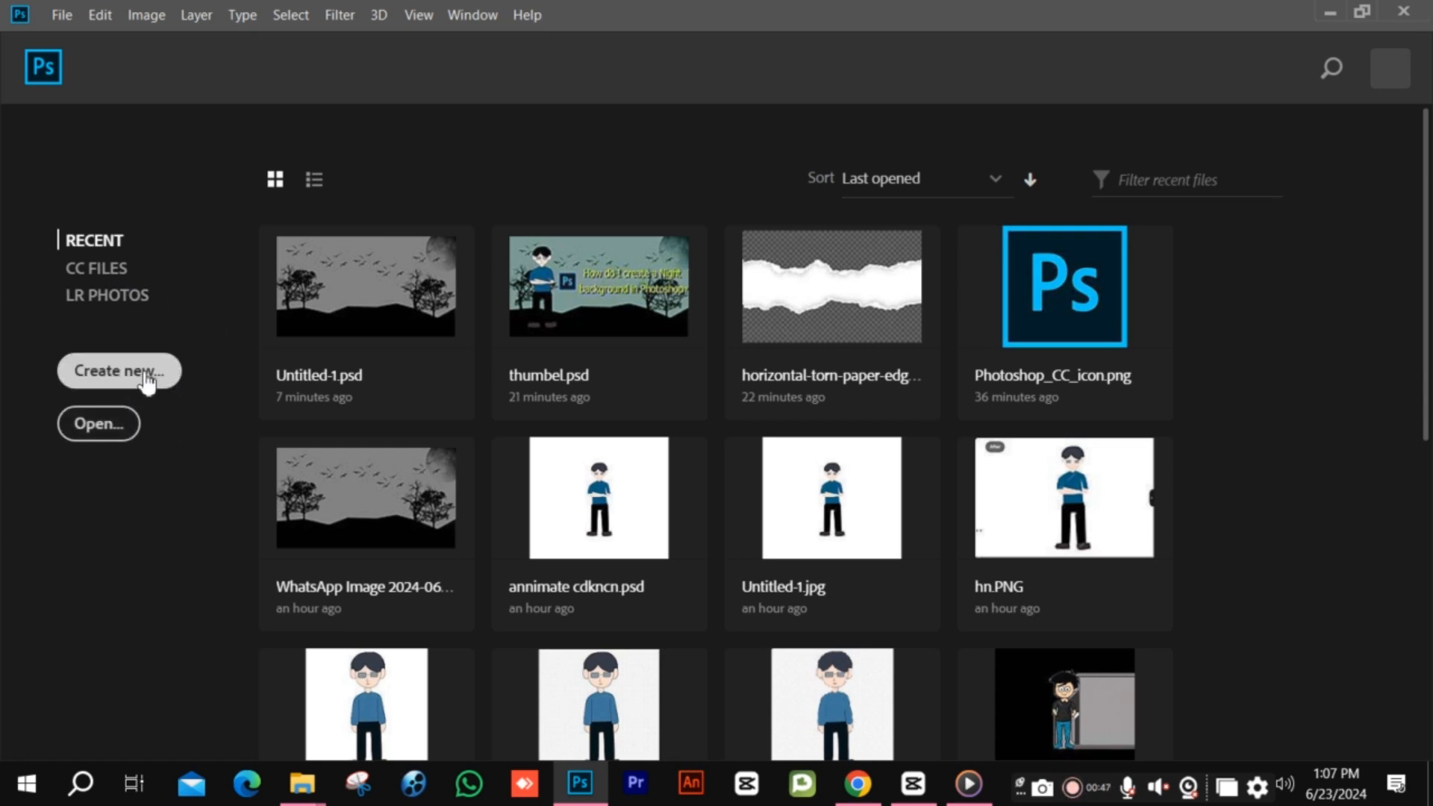
Create a new 1920 x 1080 px landscape document at 300 ppi and fit the canvas on screen.
left_click(147, 380)
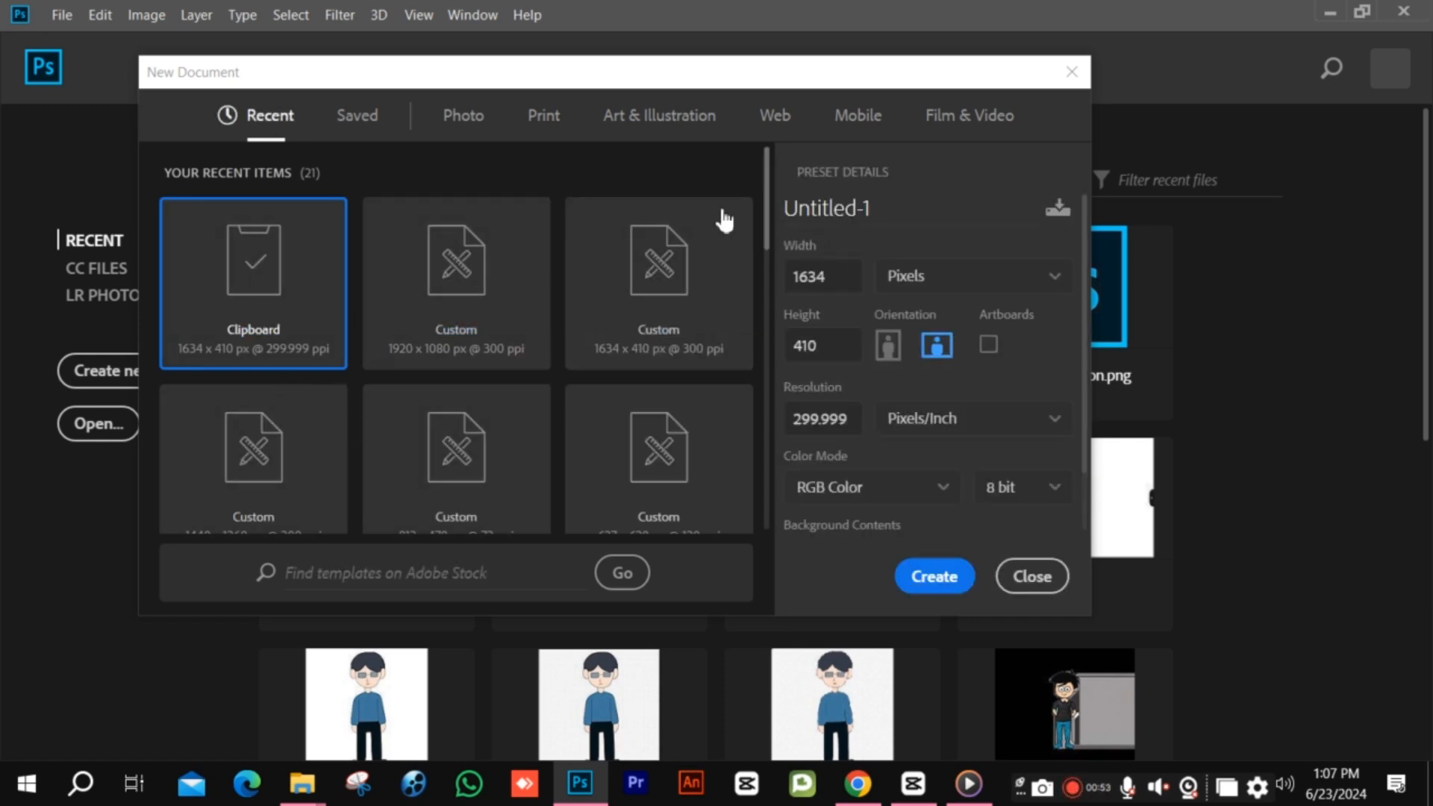
left_click(473, 313)
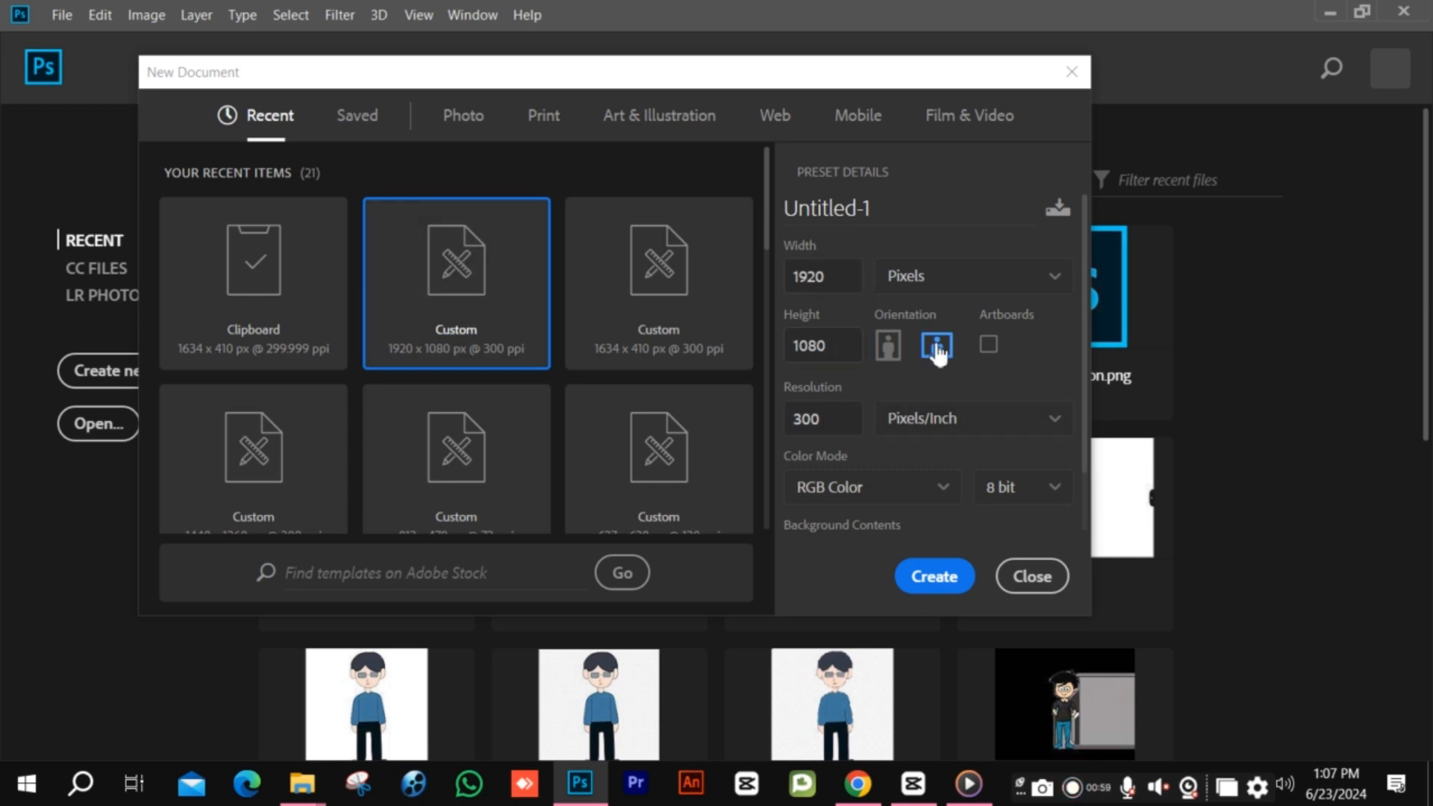
left_click(961, 564)
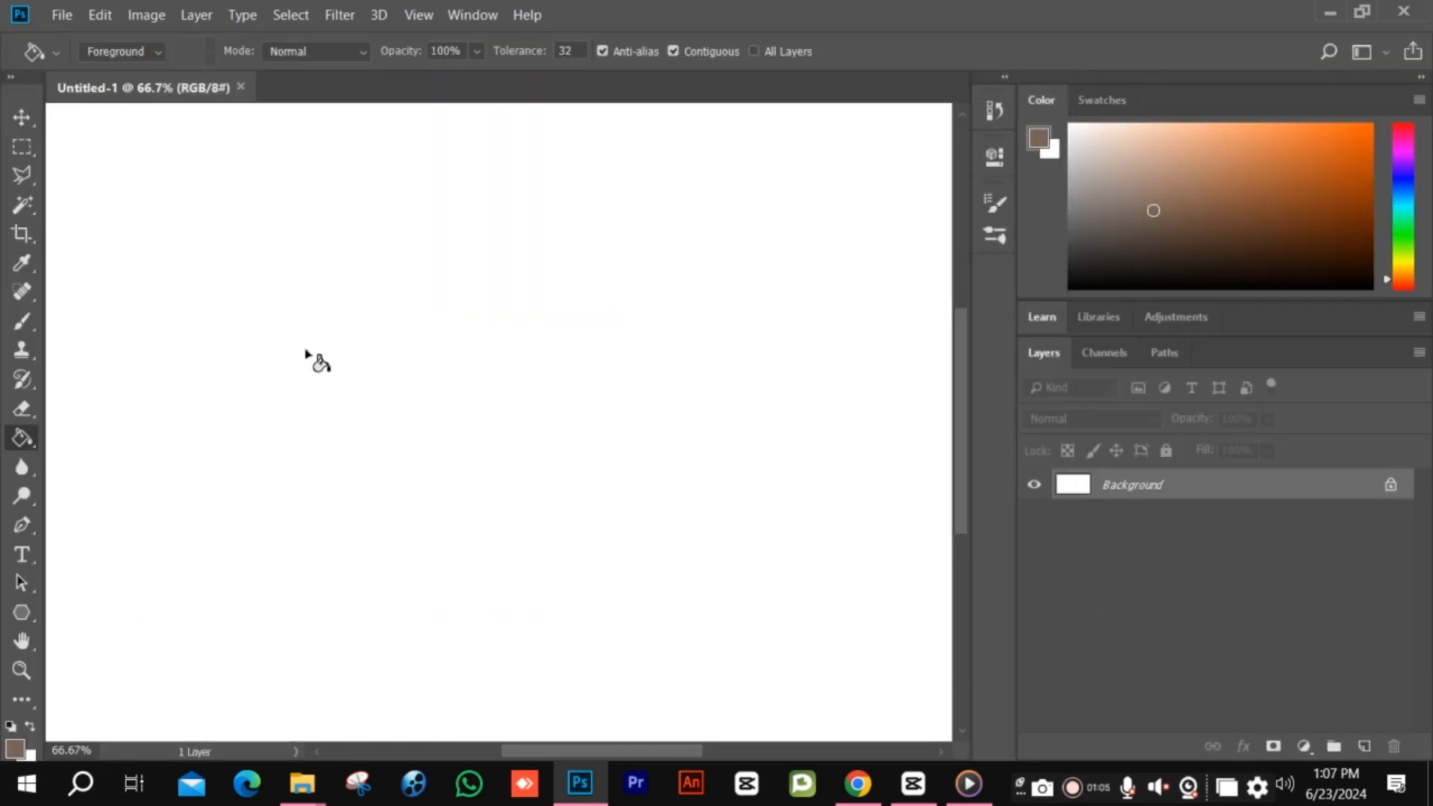
left_click(21, 669)
right_click(157, 553)
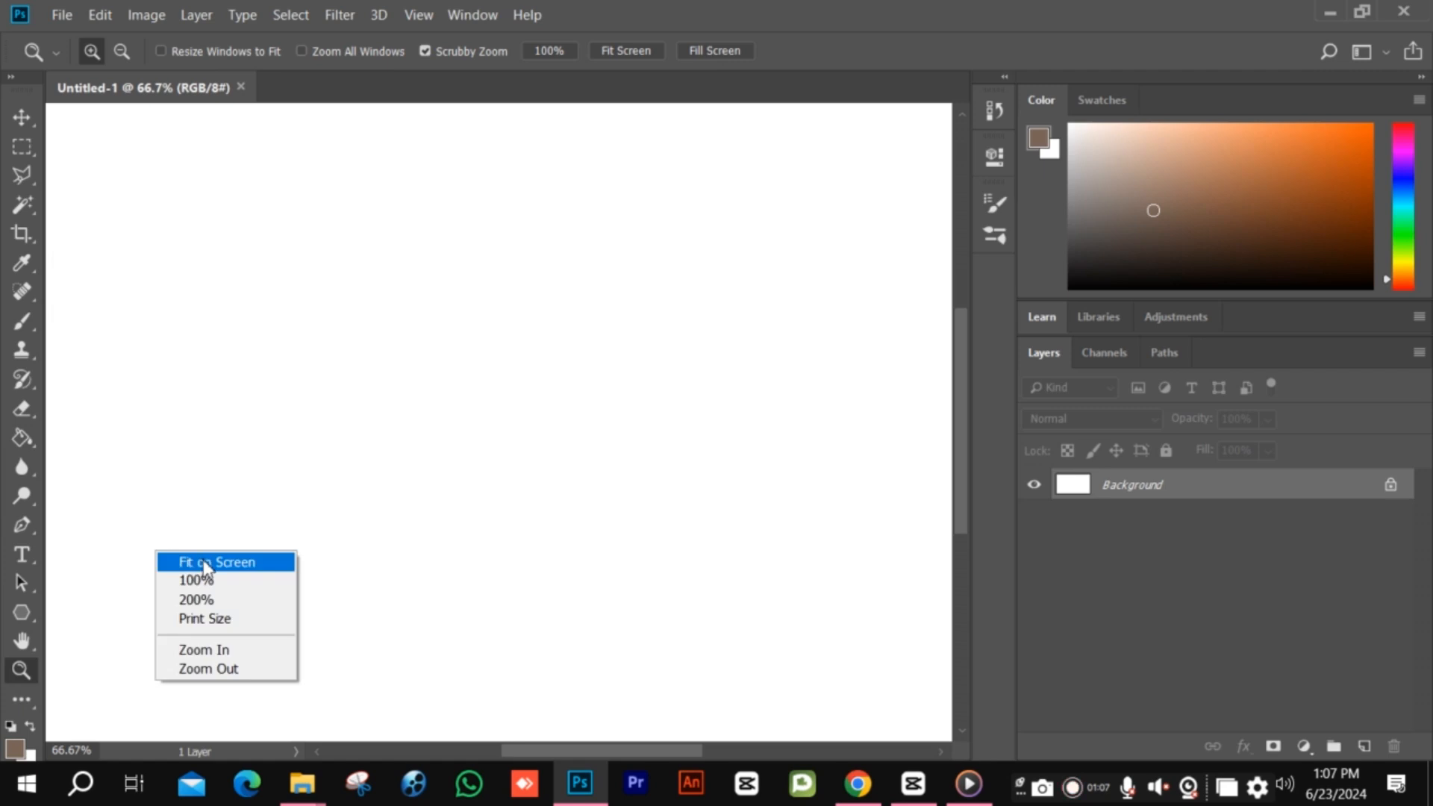
left_click(206, 565)
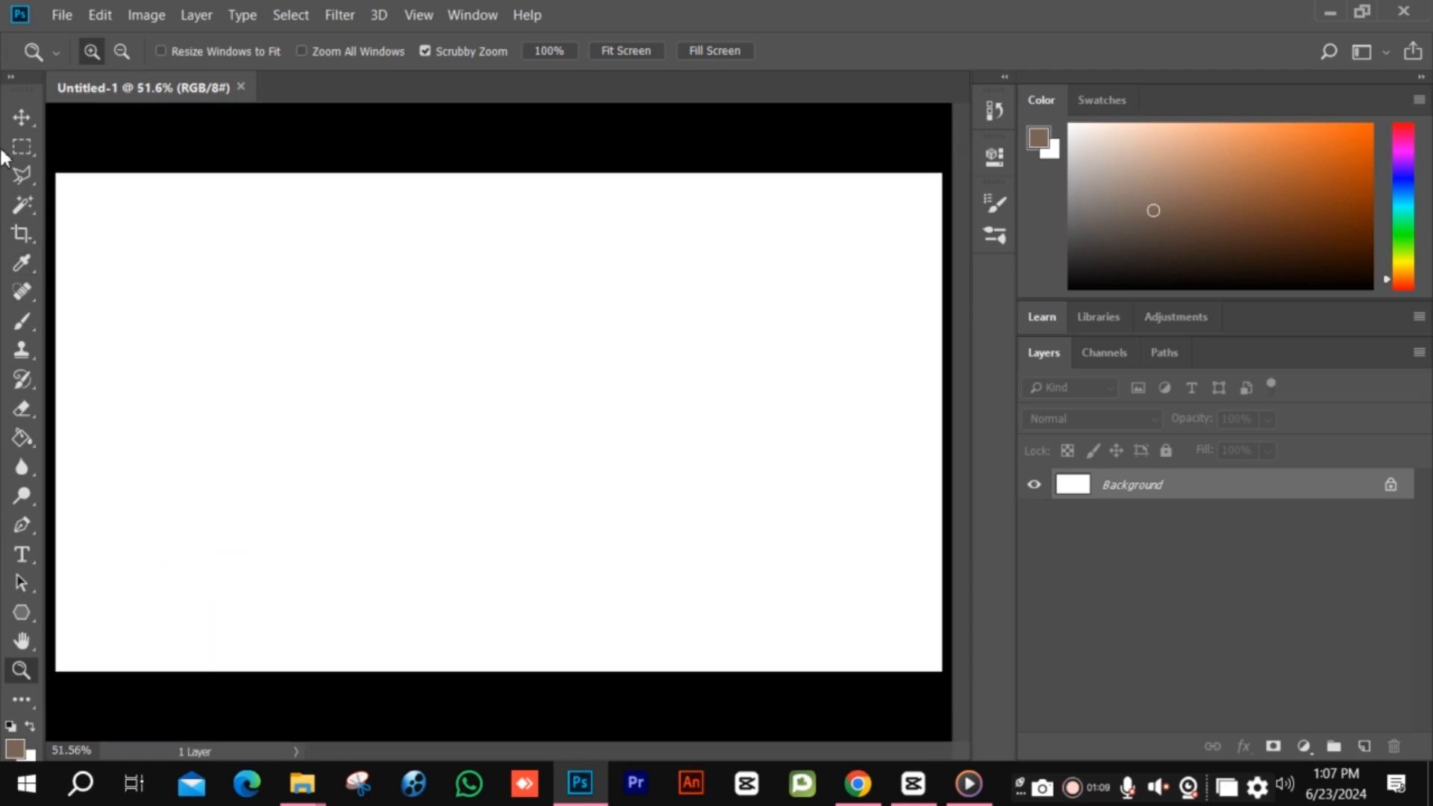
Add a new layer and outline a gently uneven ground area across the lower canvas with the Polygonal Lasso.
left_click(1364, 746)
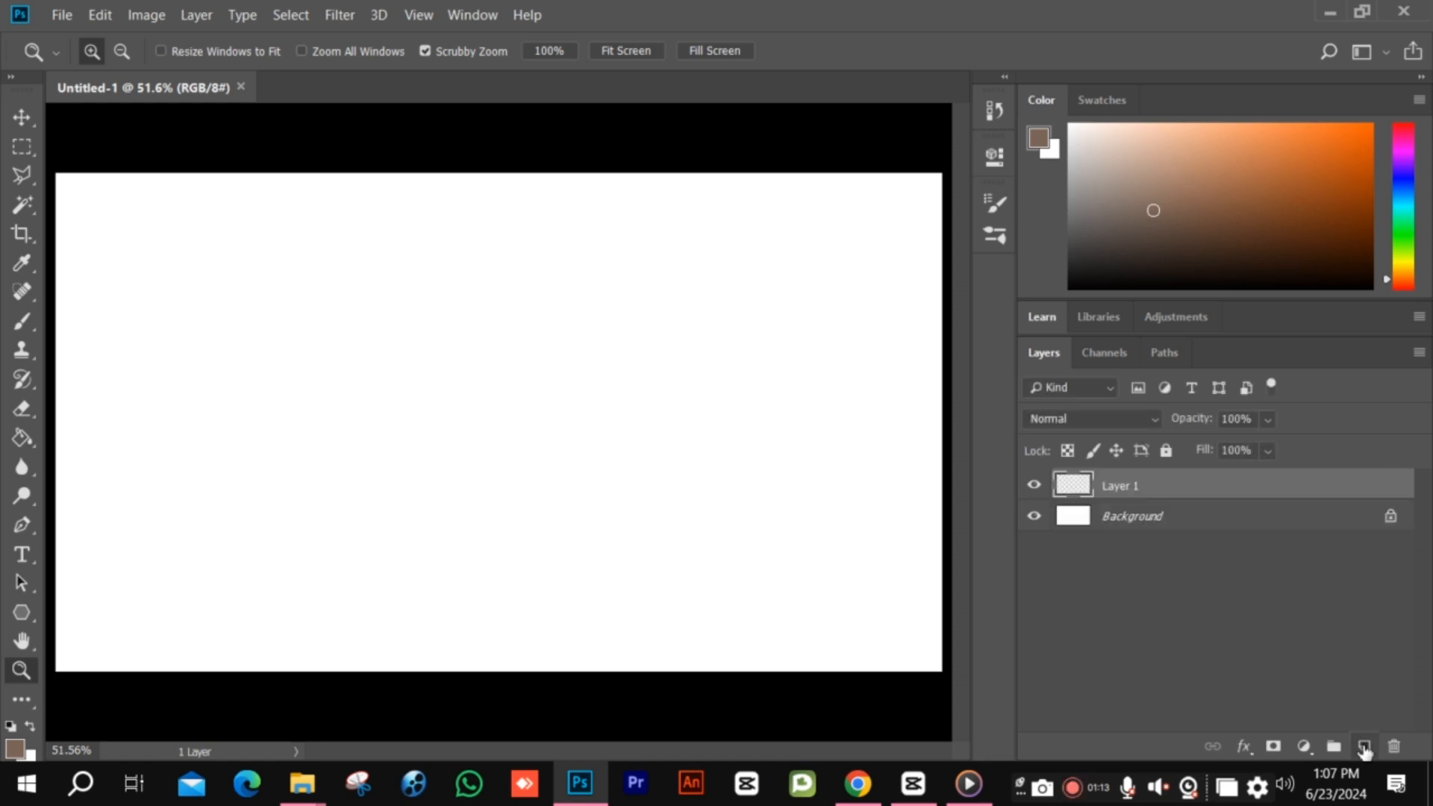
left_click(16, 180)
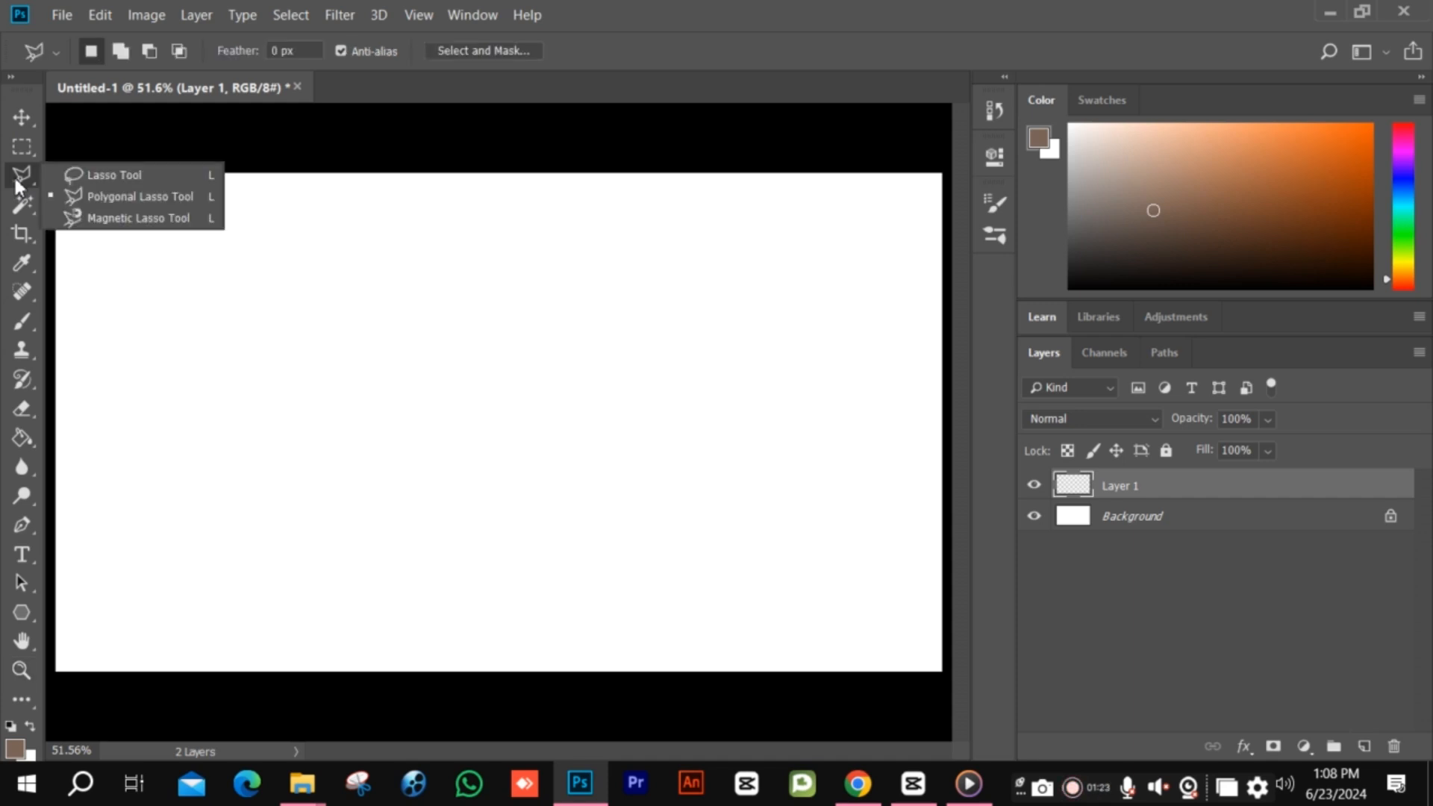
left_click(140, 197)
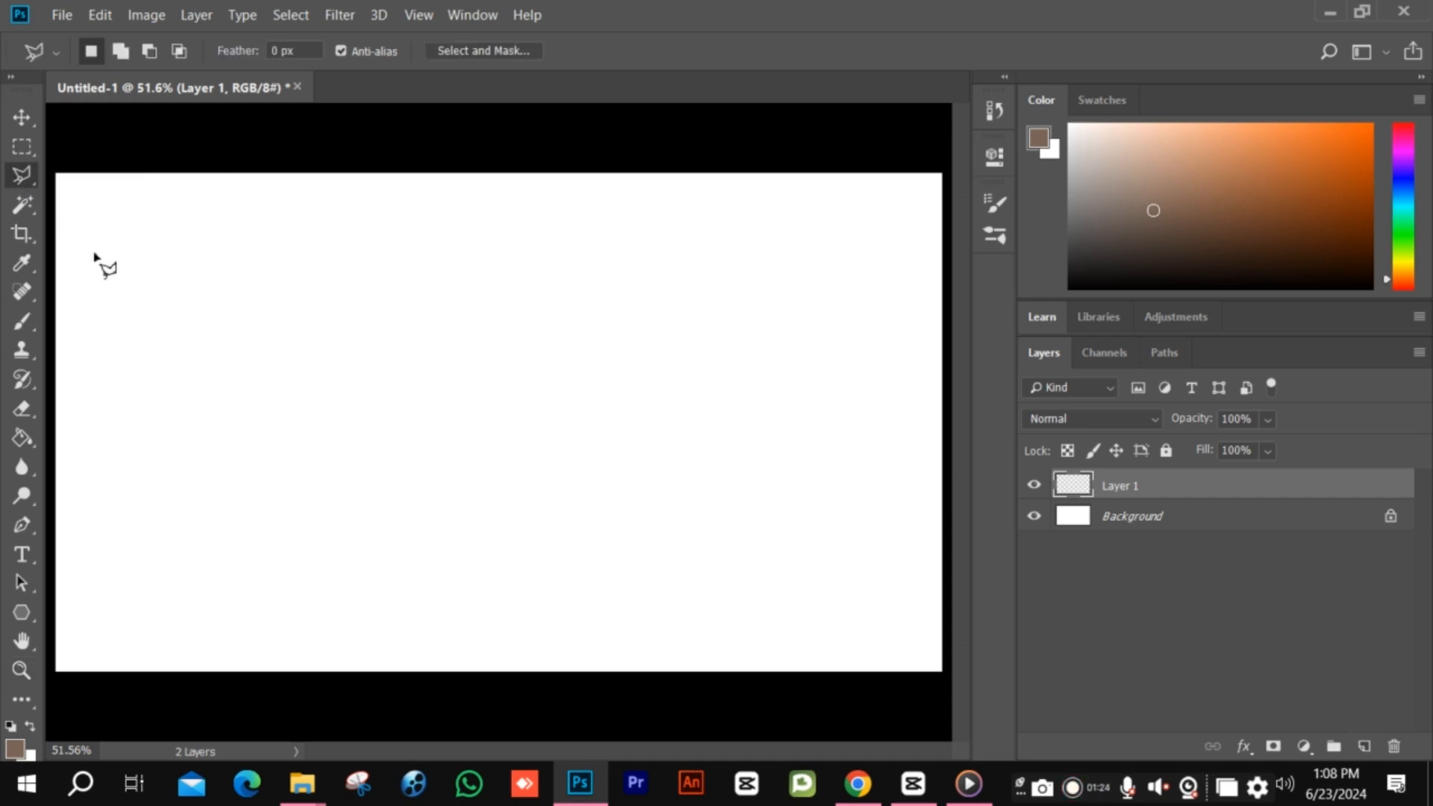
left_click(58, 532)
left_click(218, 513)
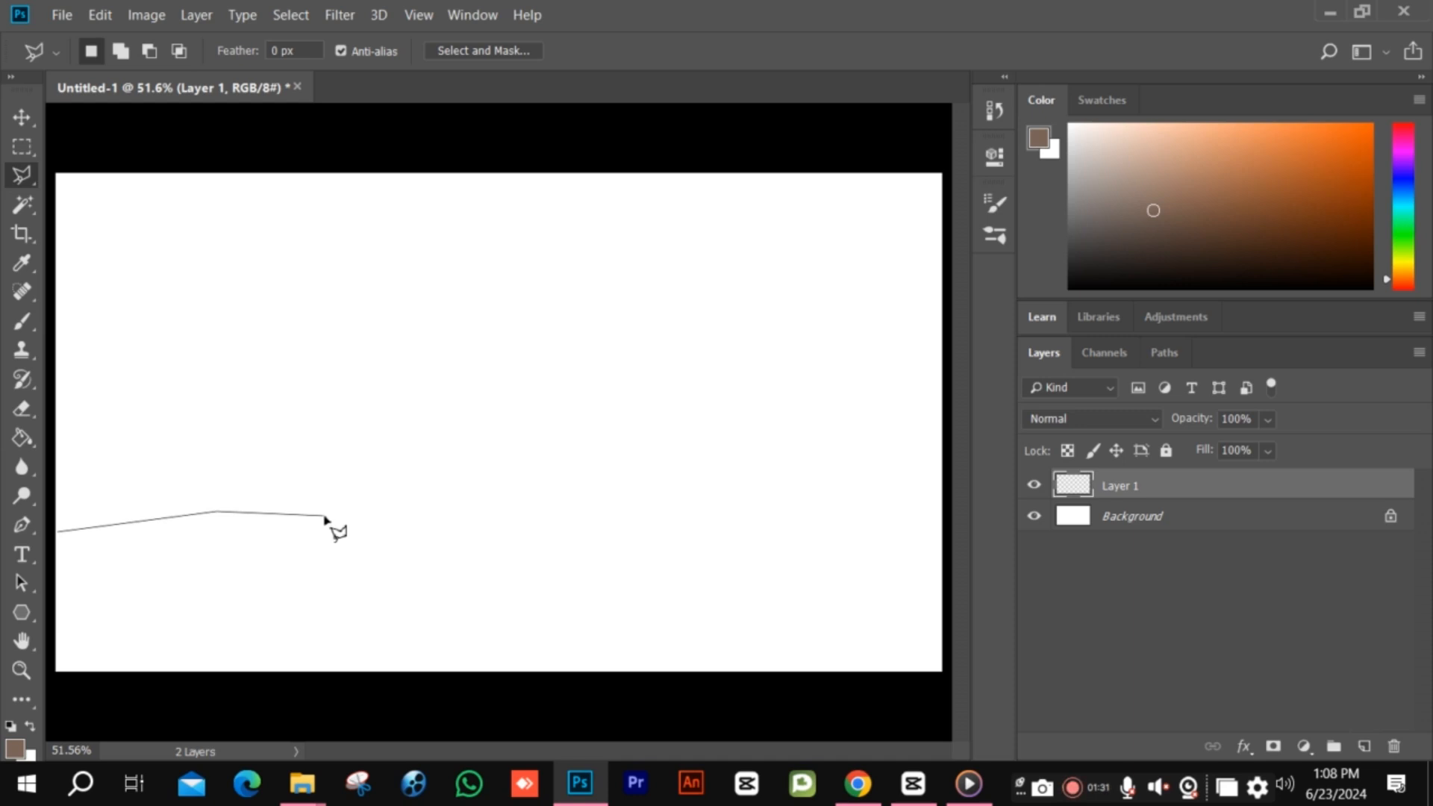
left_click(325, 515)
left_click(515, 515)
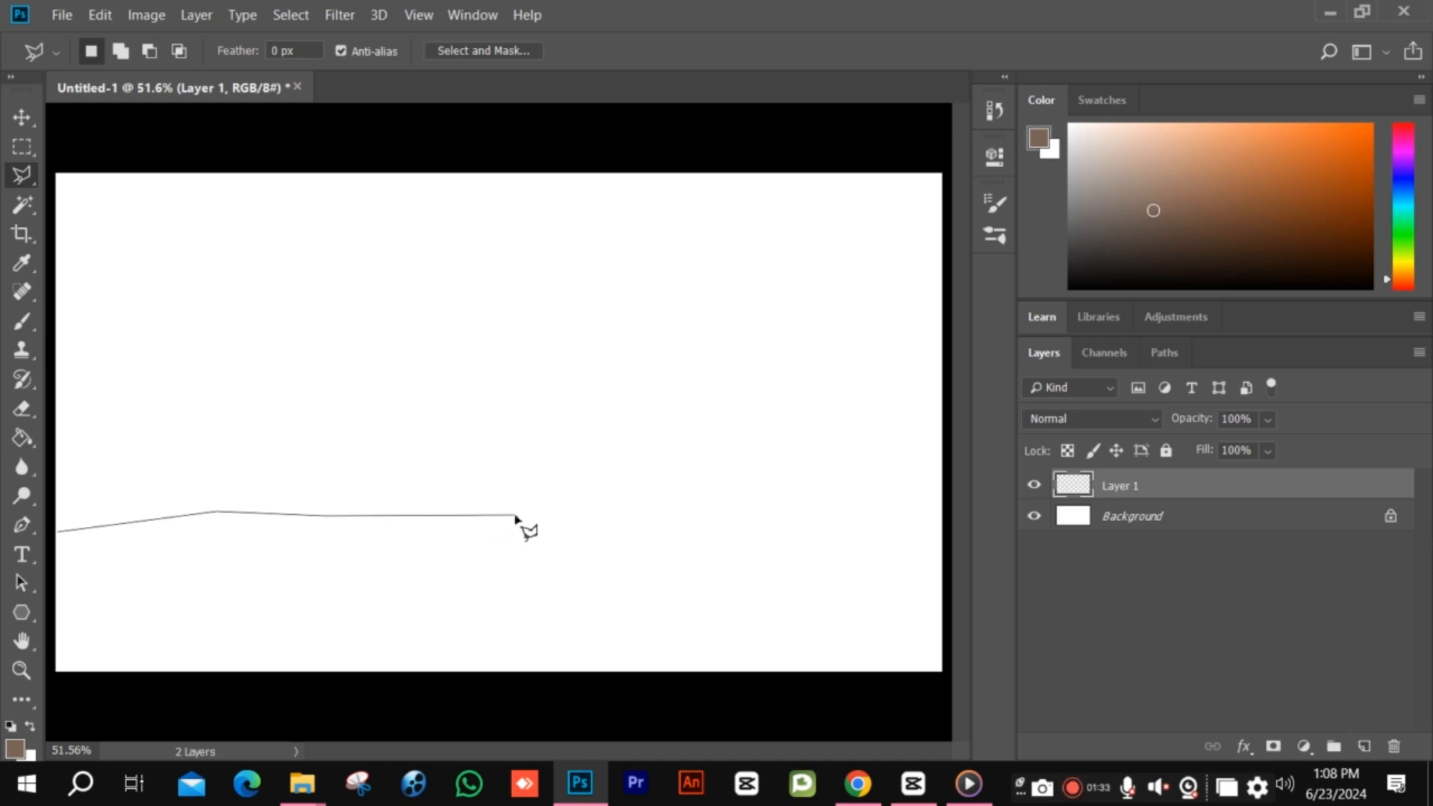
left_click(684, 537)
left_click(851, 509)
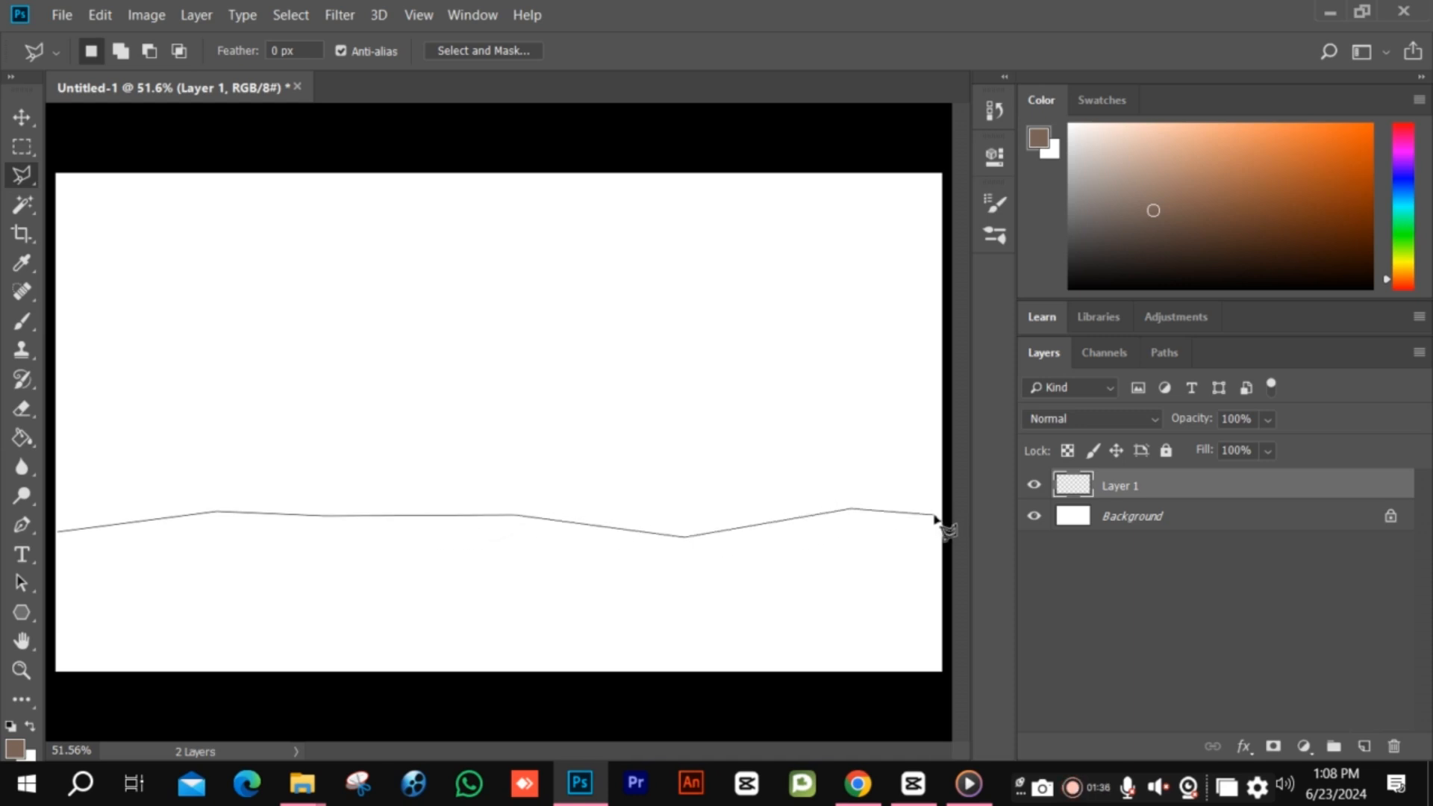
left_click(940, 515)
left_click(942, 670)
left_click(58, 672)
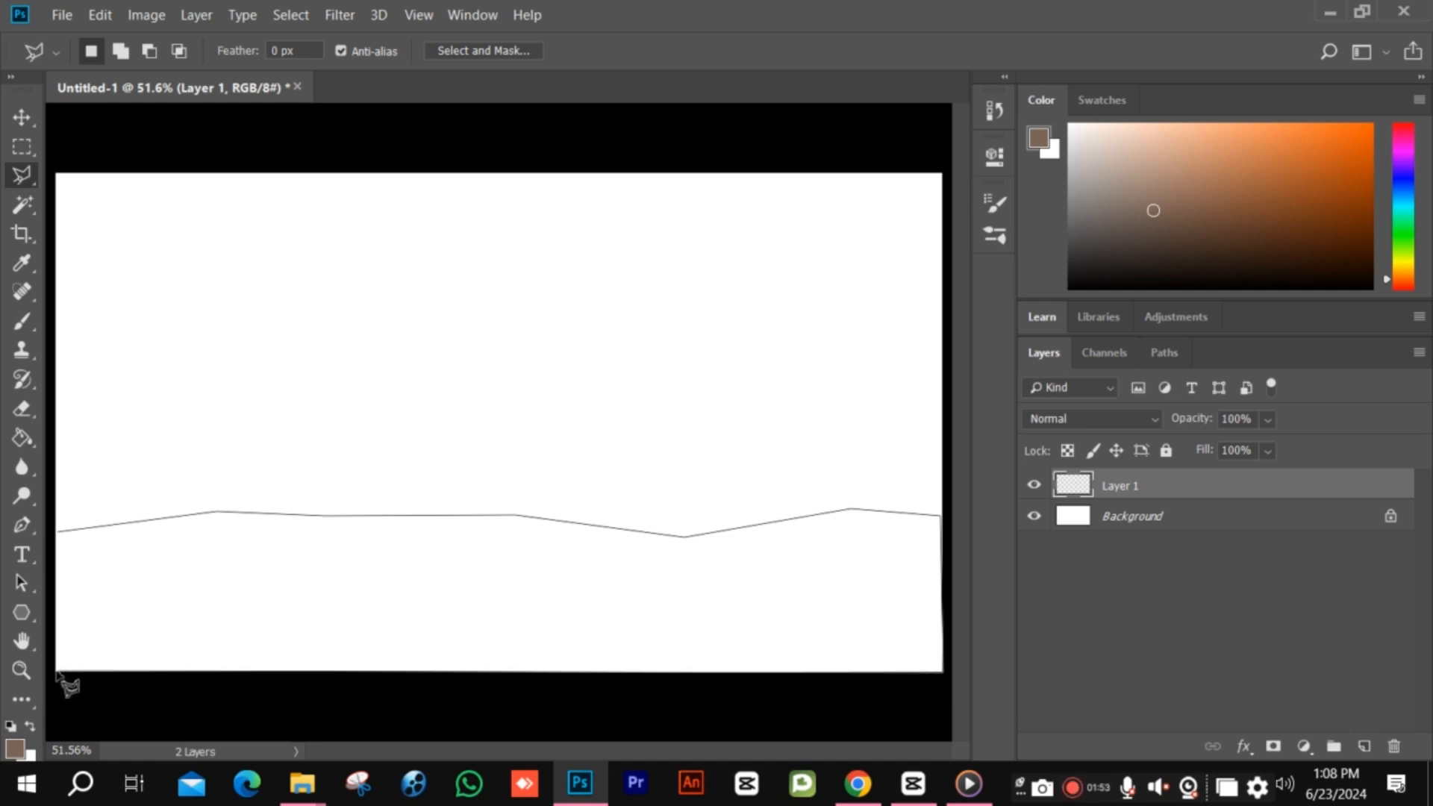
left_click(59, 534)
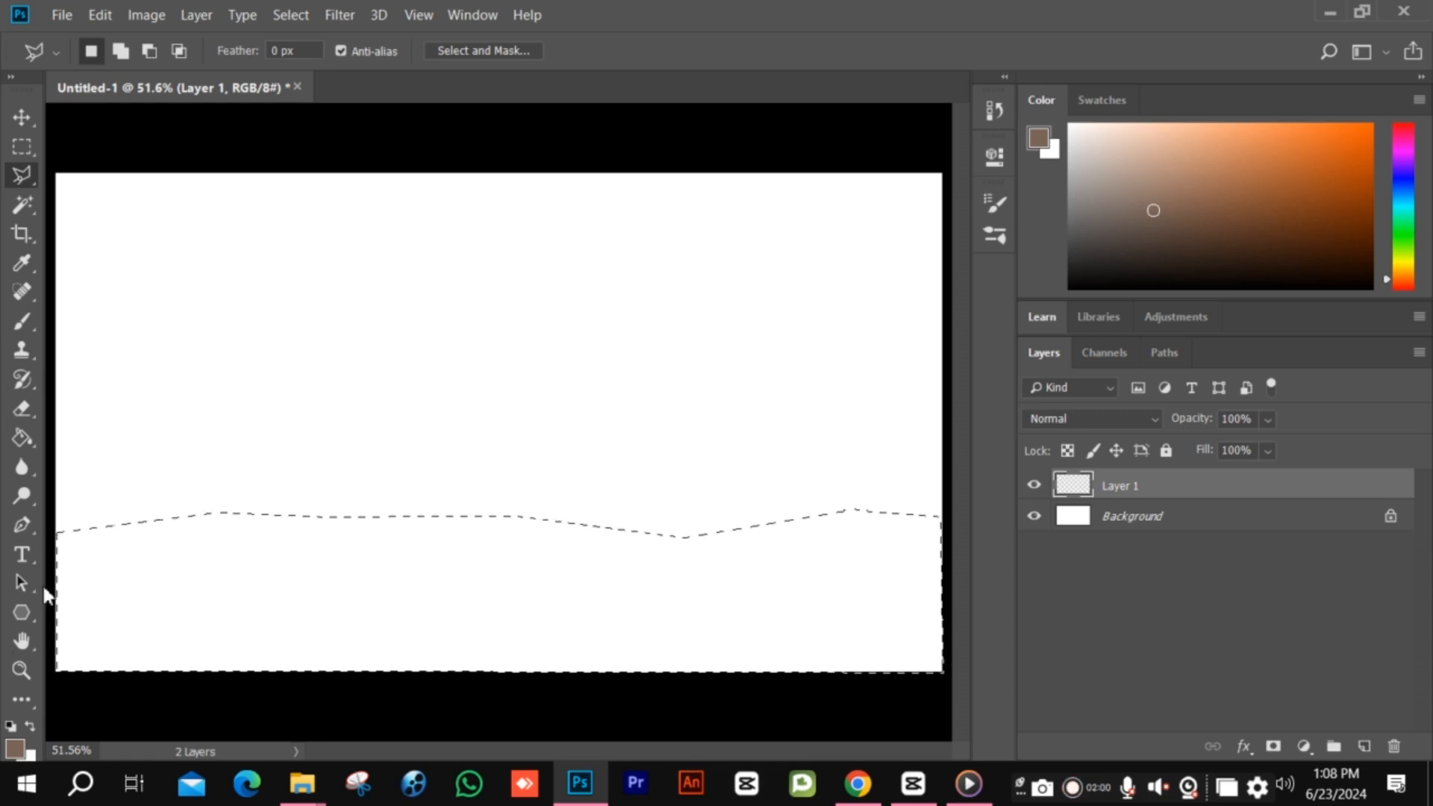
Fill the ground selection with black (000000) using the Paint Bucket and deselect it.
left_click(19, 438)
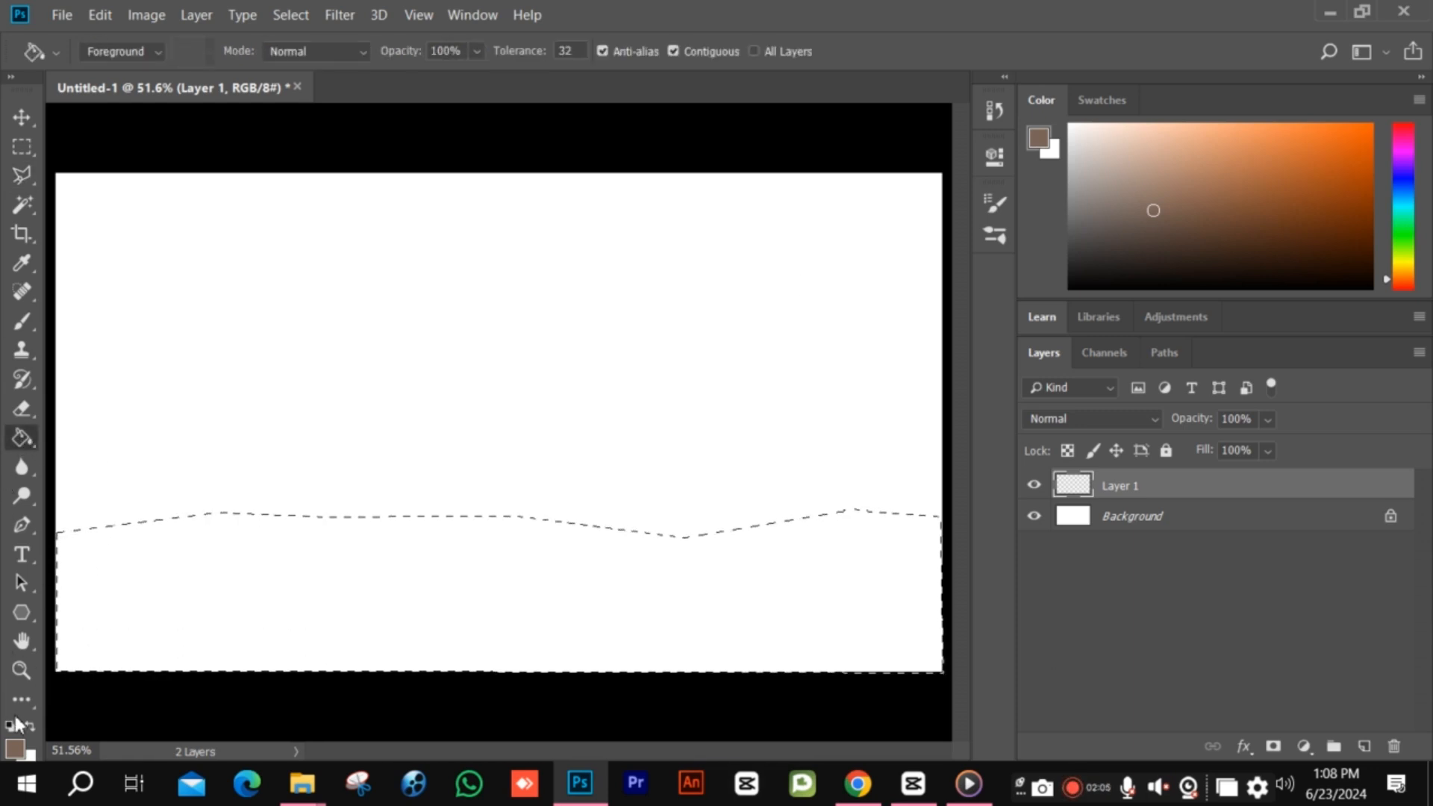
left_click(15, 745)
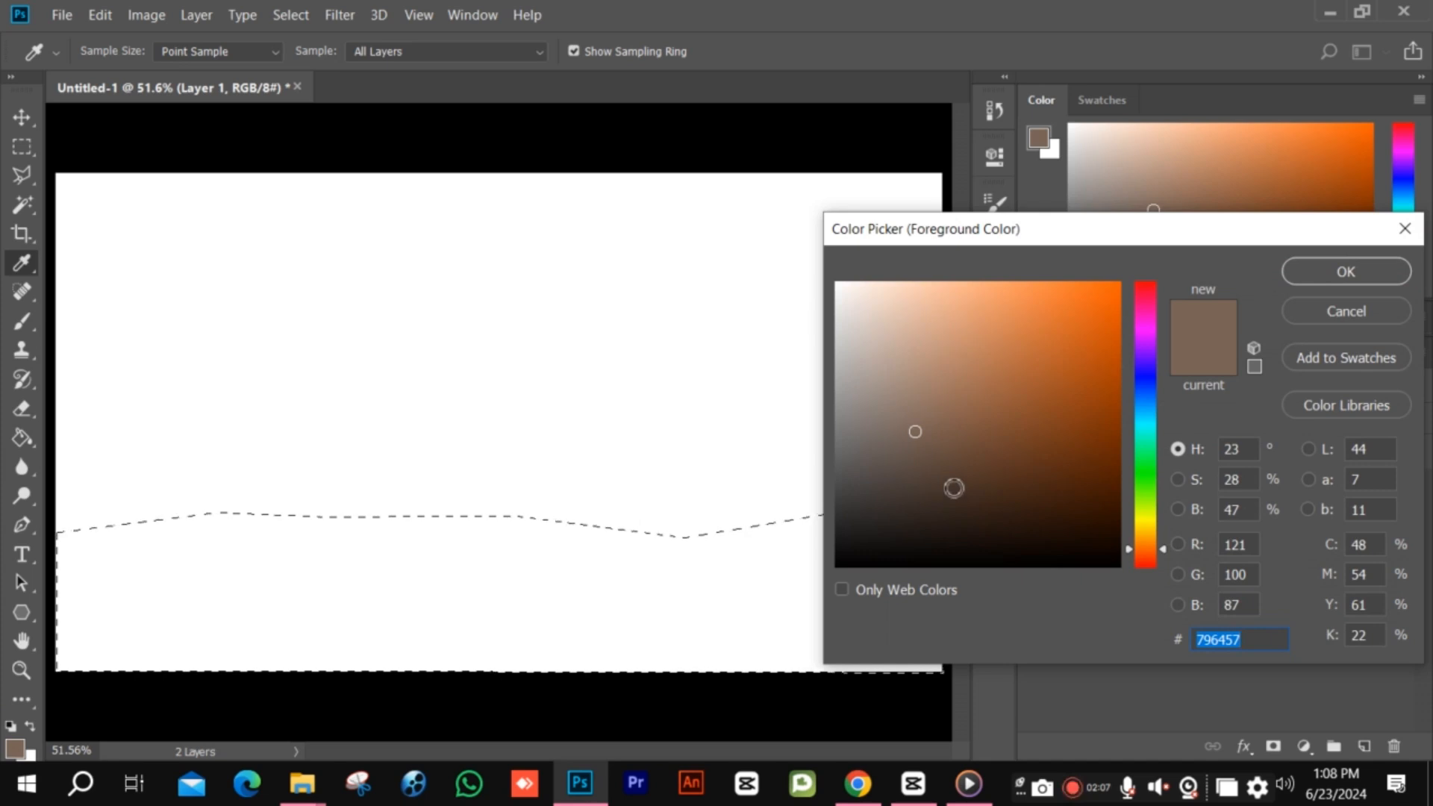
mouse_move(953, 486)
left_mouse_down()
mouse_move(807, 565)
mouse_move(792, 627)
left_mouse_up()
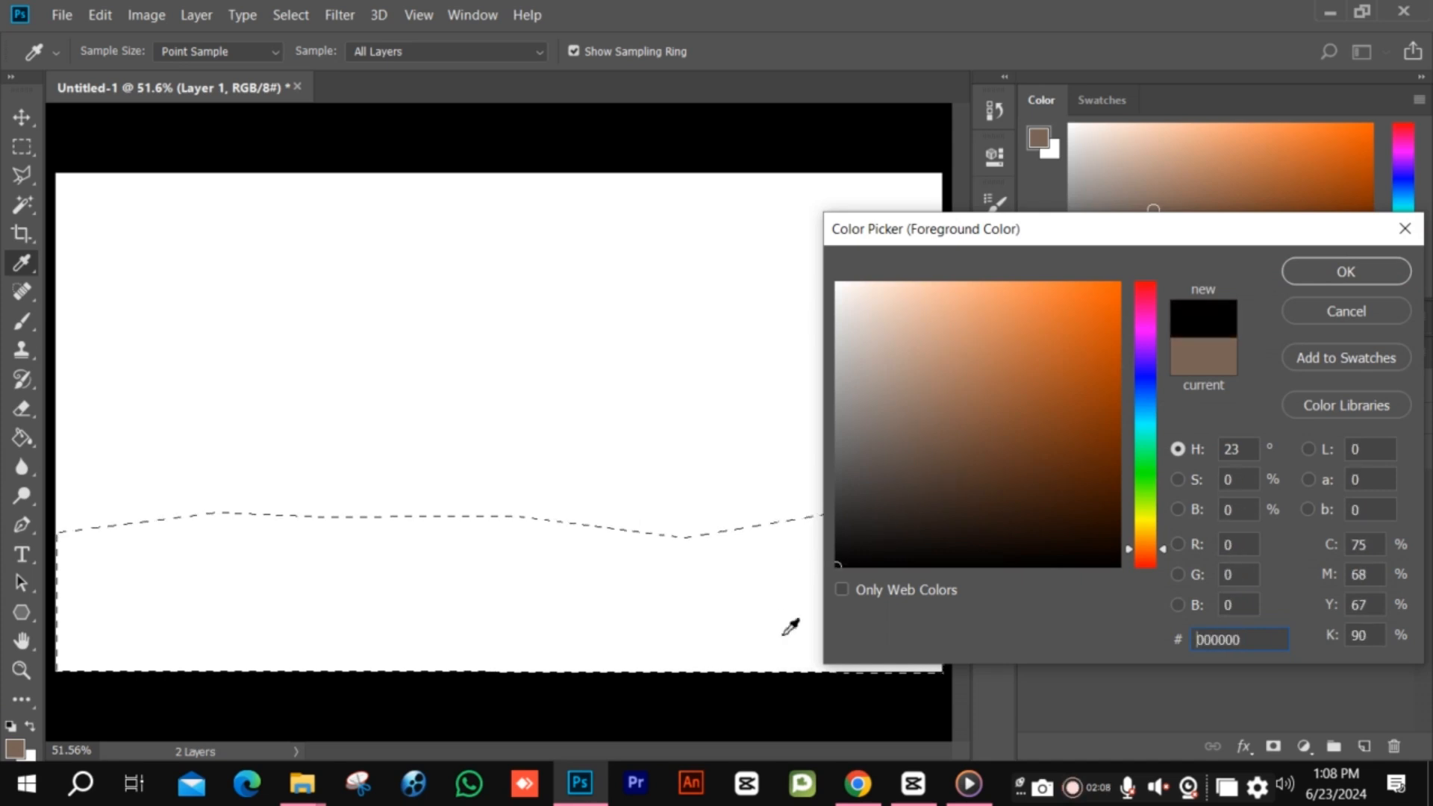
left_click(1336, 270)
key("g")
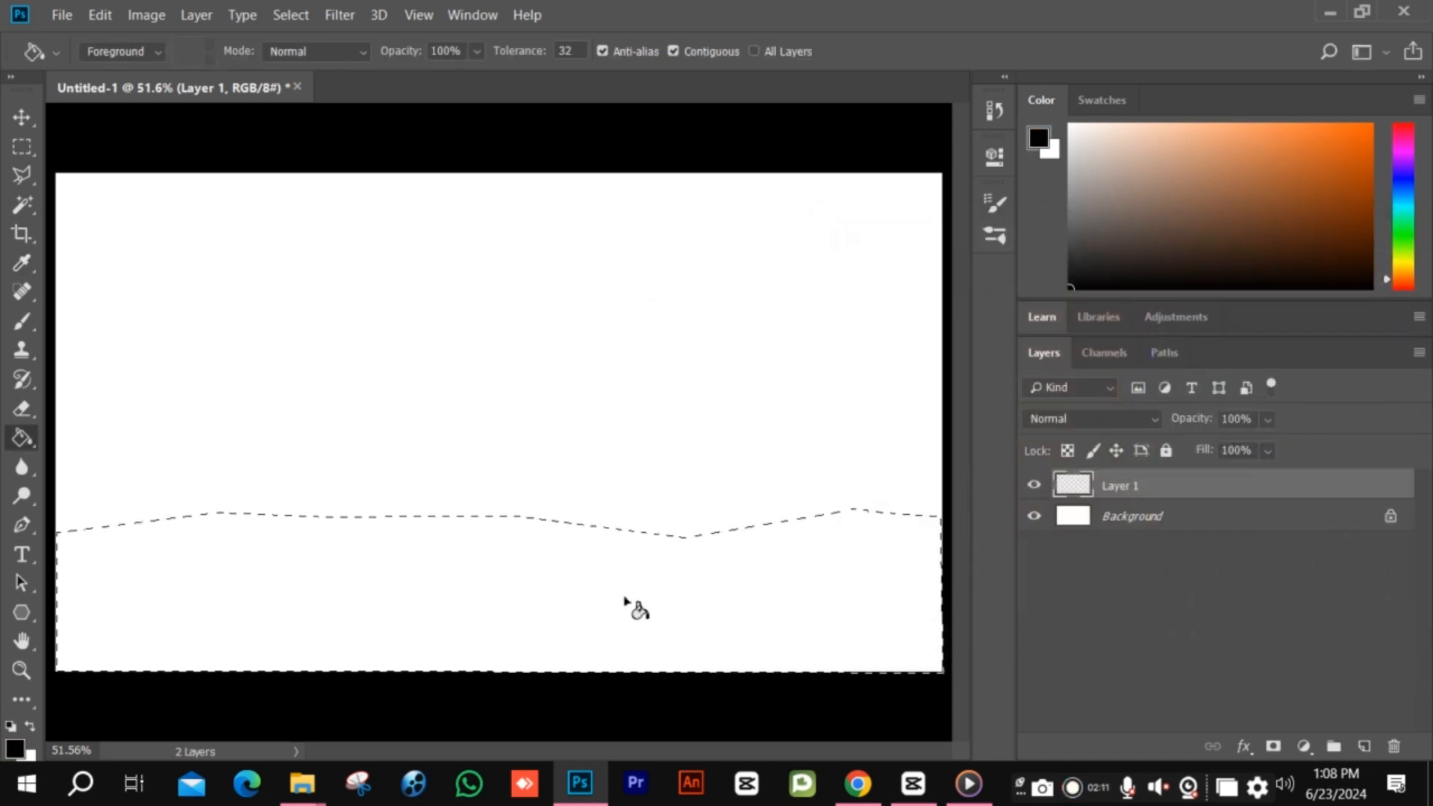
left_click(626, 601)
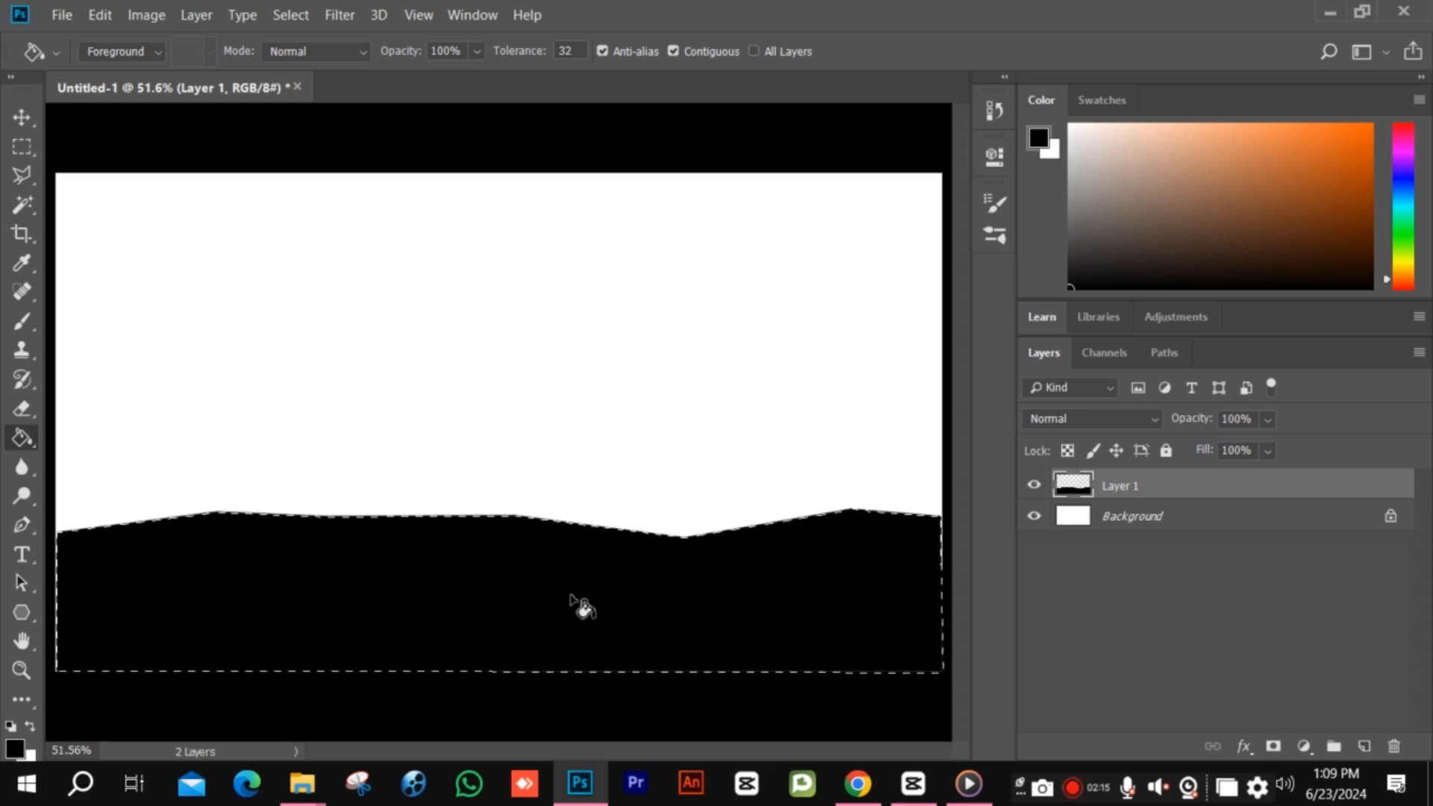
key("ctrl+d")
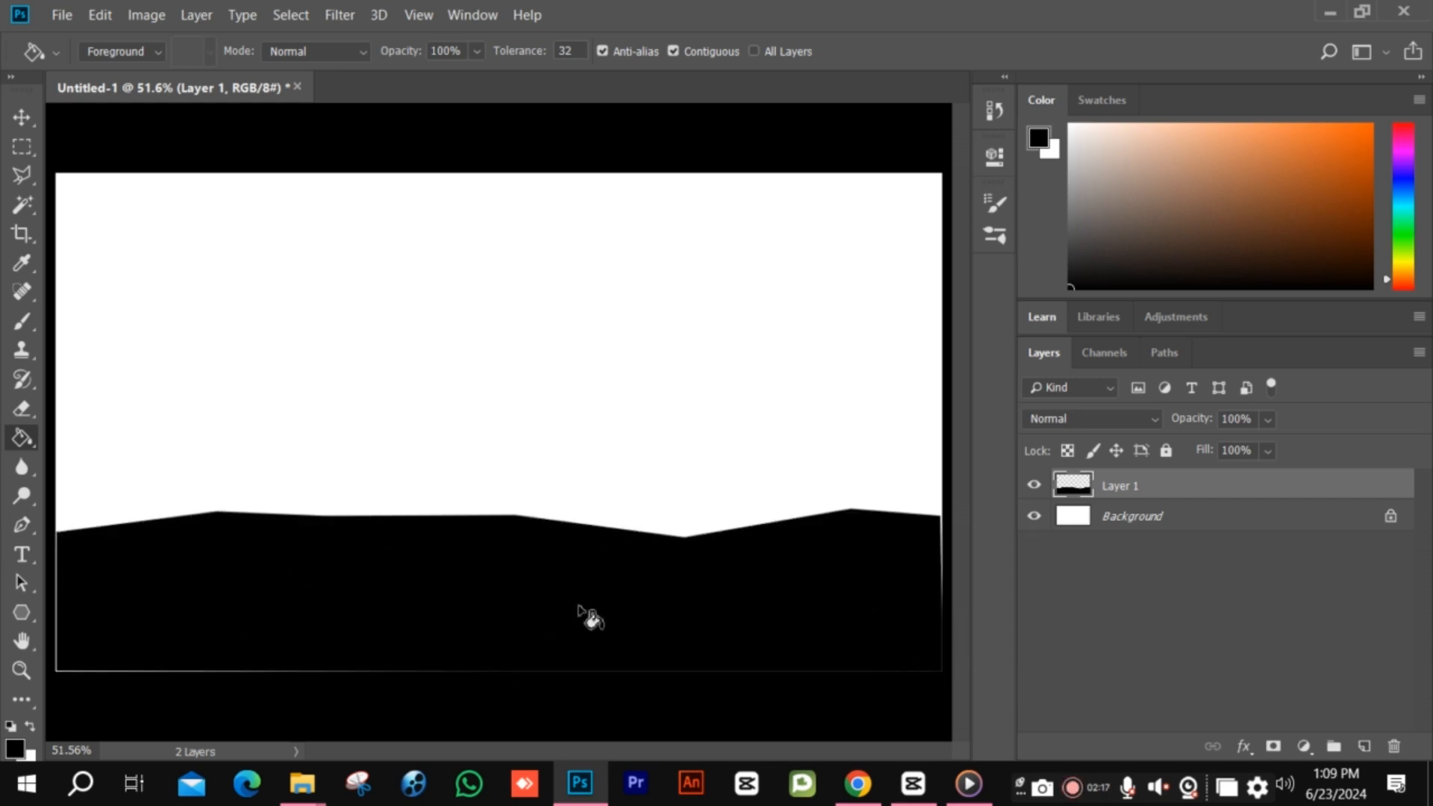
Add another new layer above the black ground and look through the available tree brush tips.
left_click(1364, 747)
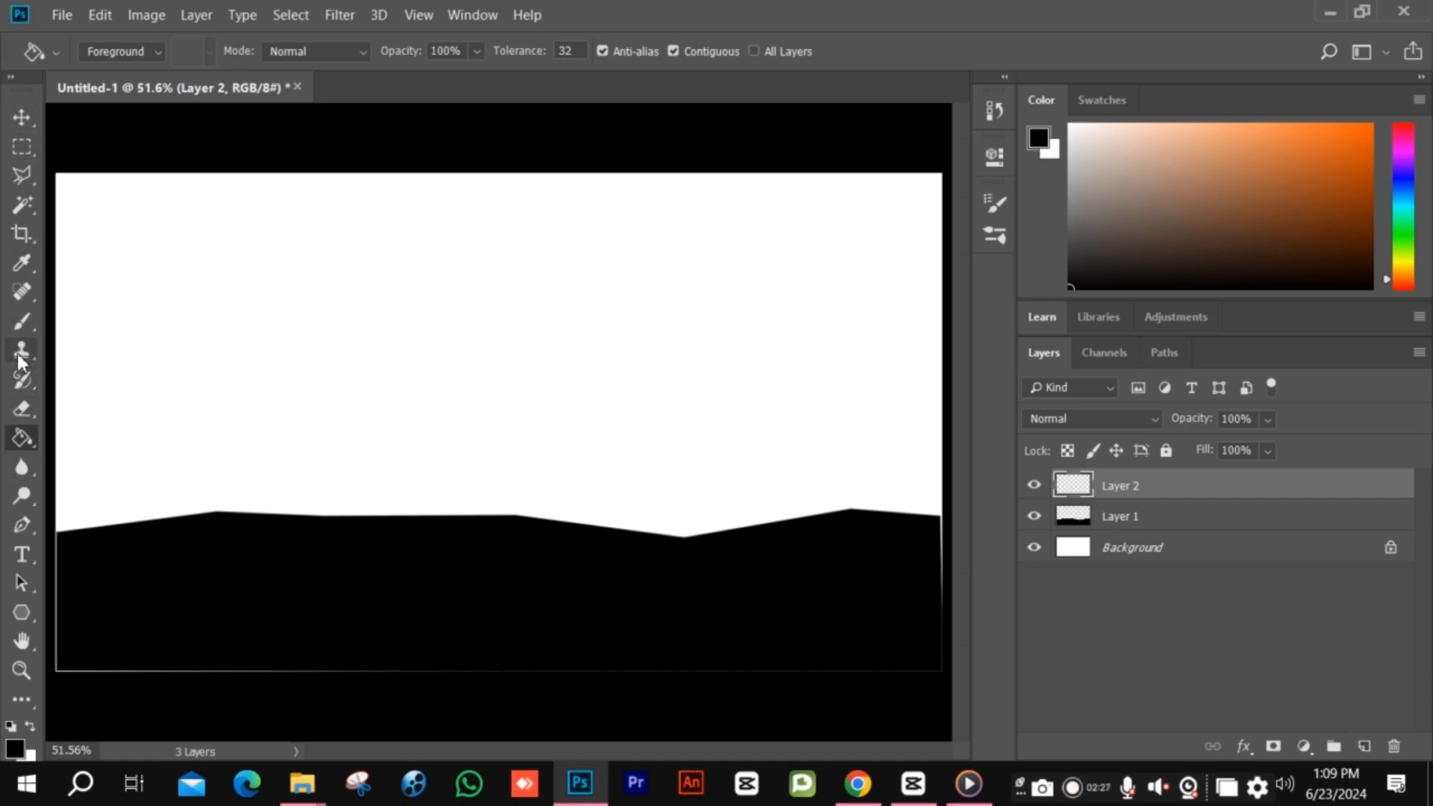
left_click(17, 325)
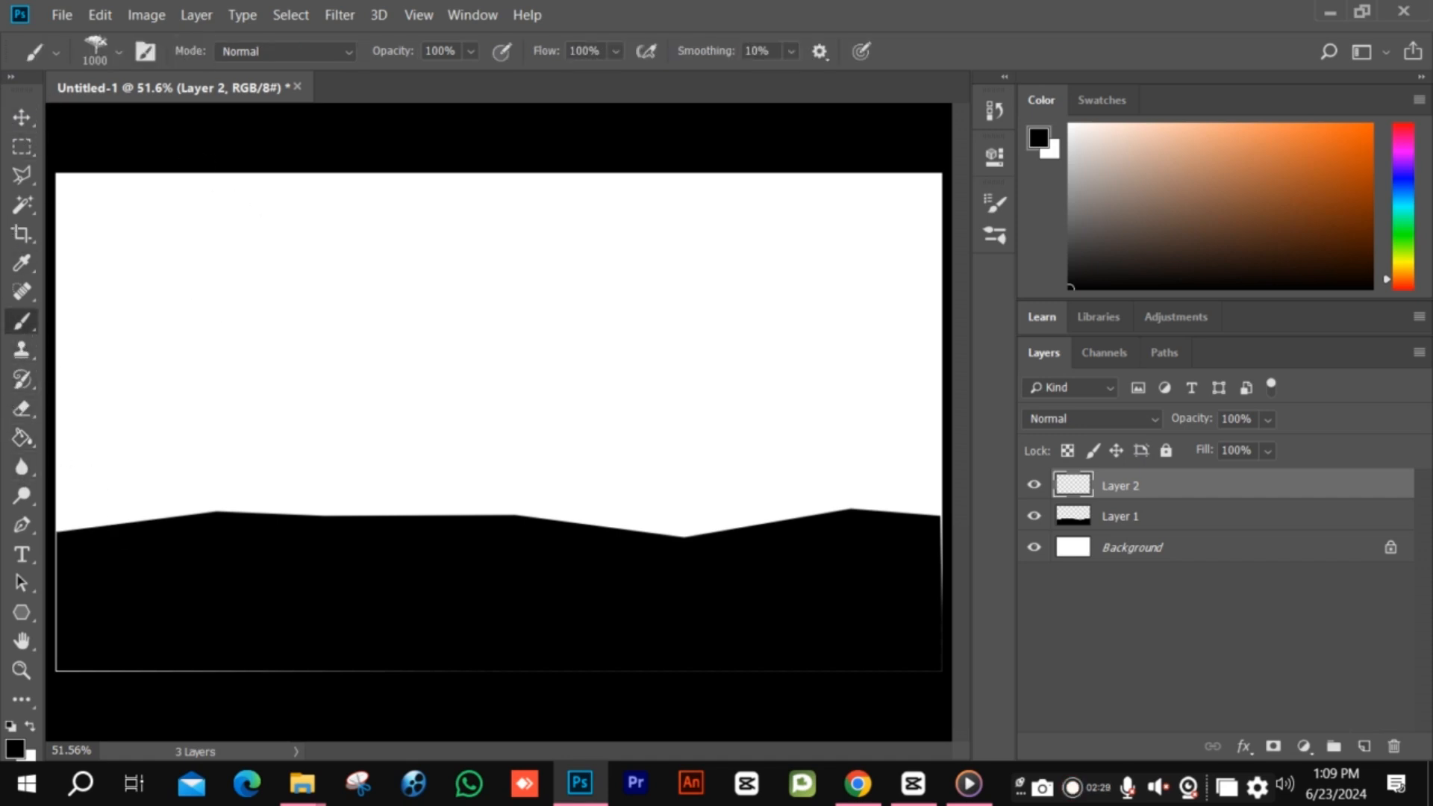
left_click(110, 55)
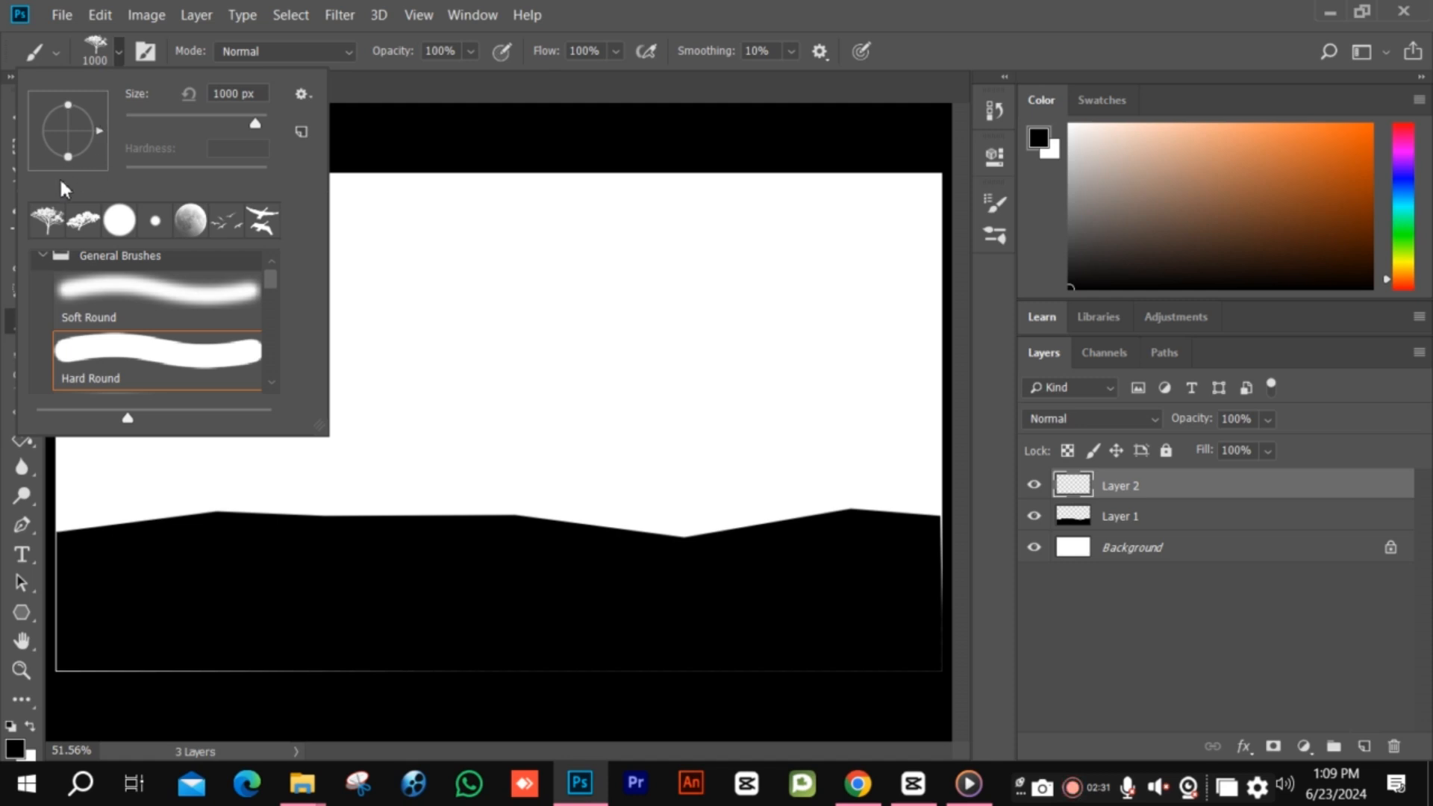
left_click(358, 82)
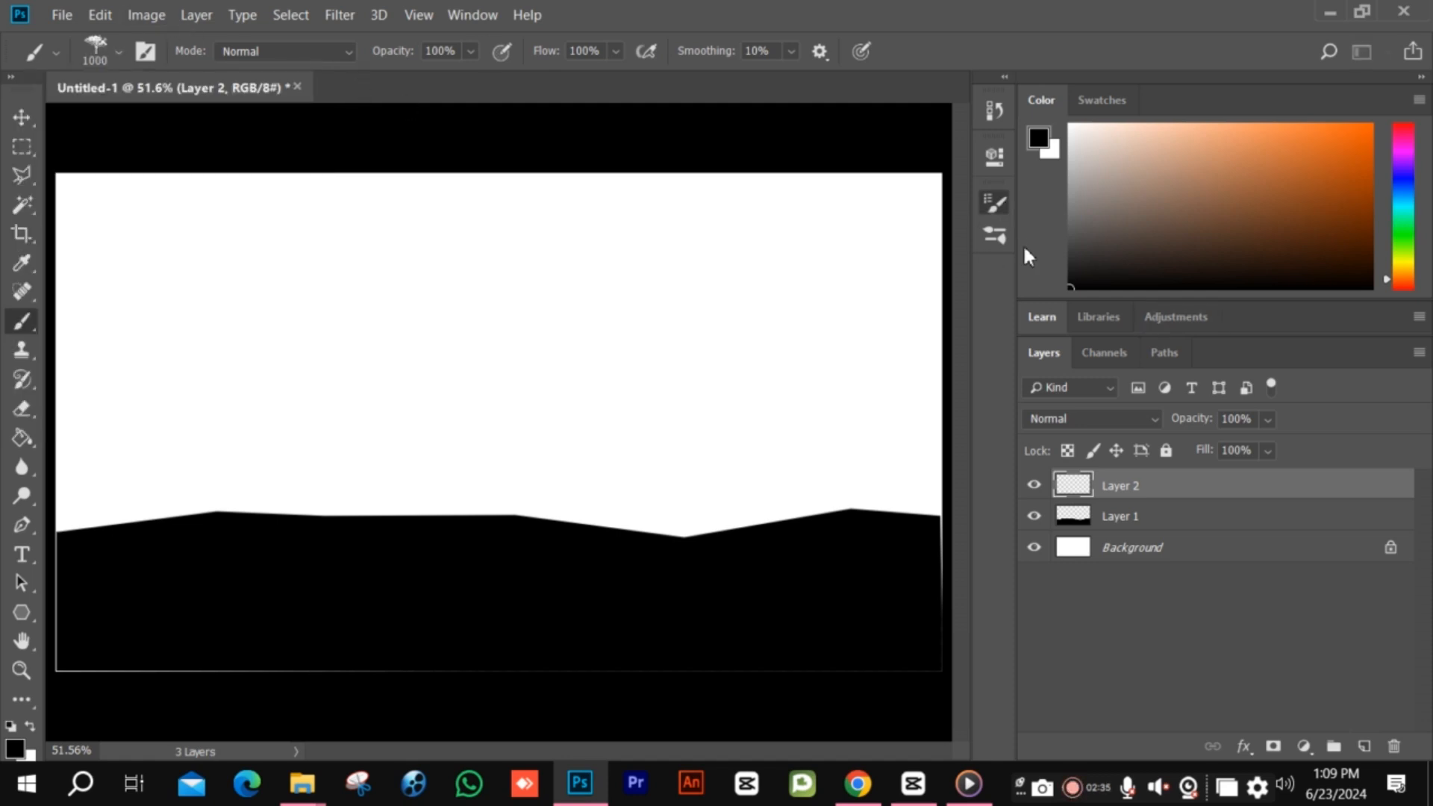
left_click(992, 201)
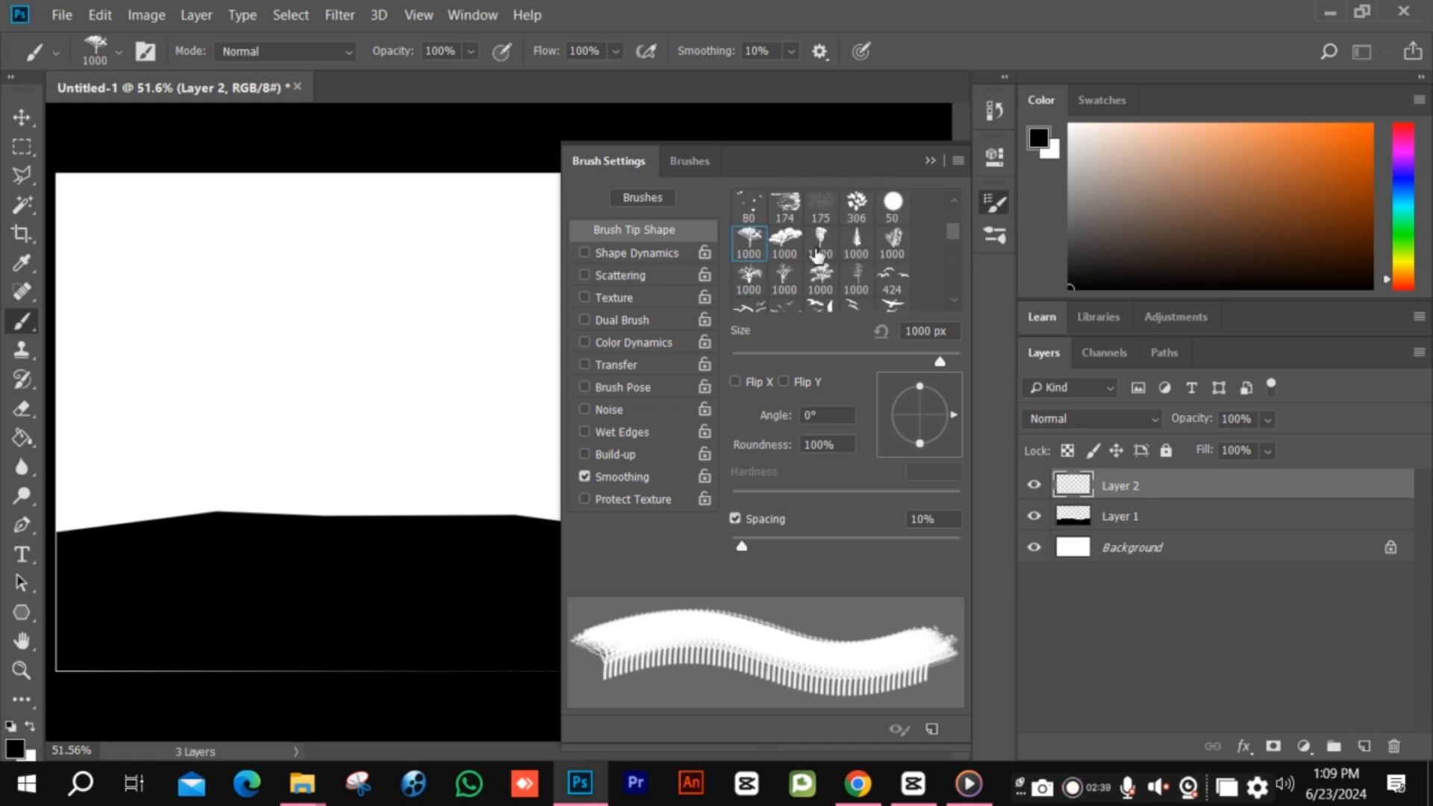
scroll(818, 256, "down", 1)
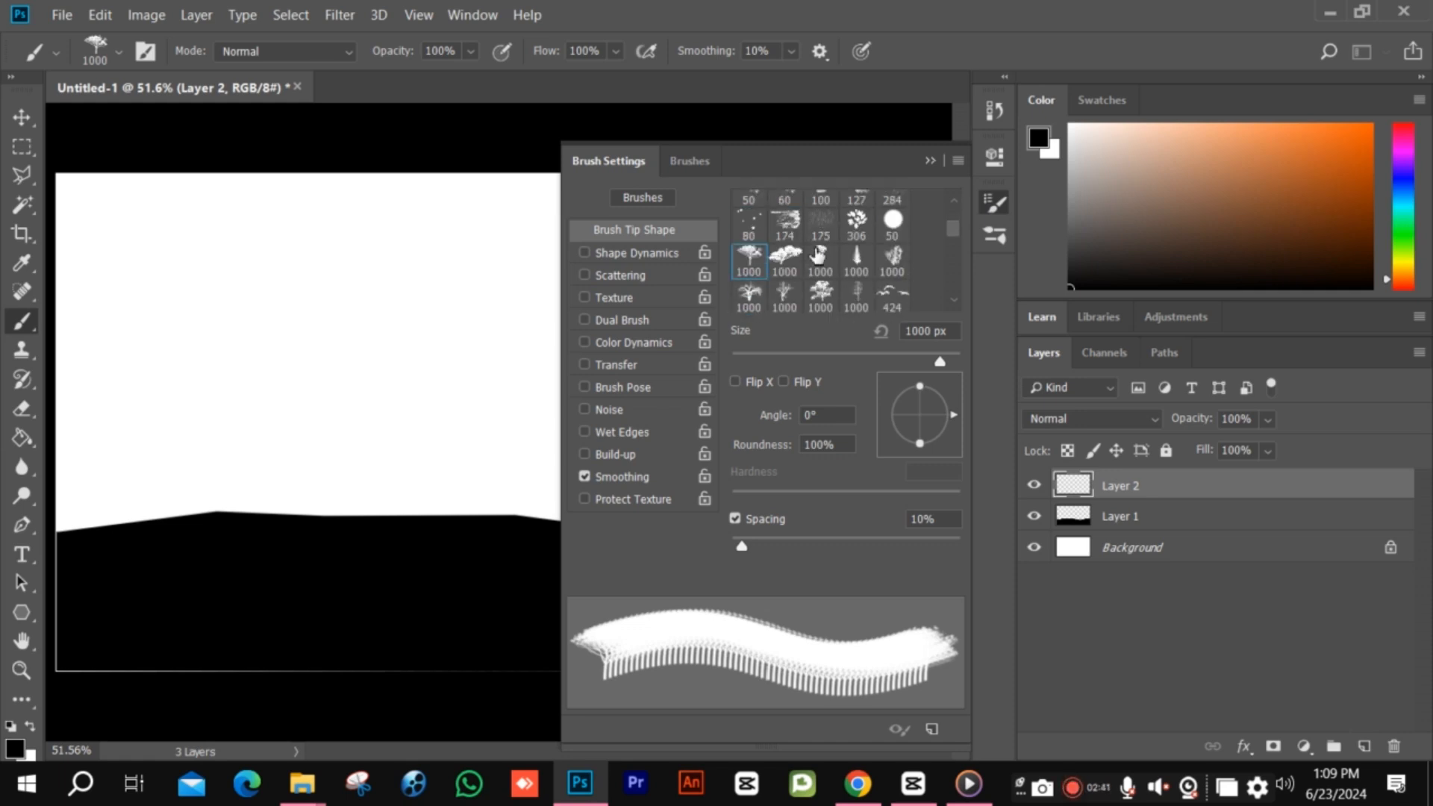
left_click(928, 159)
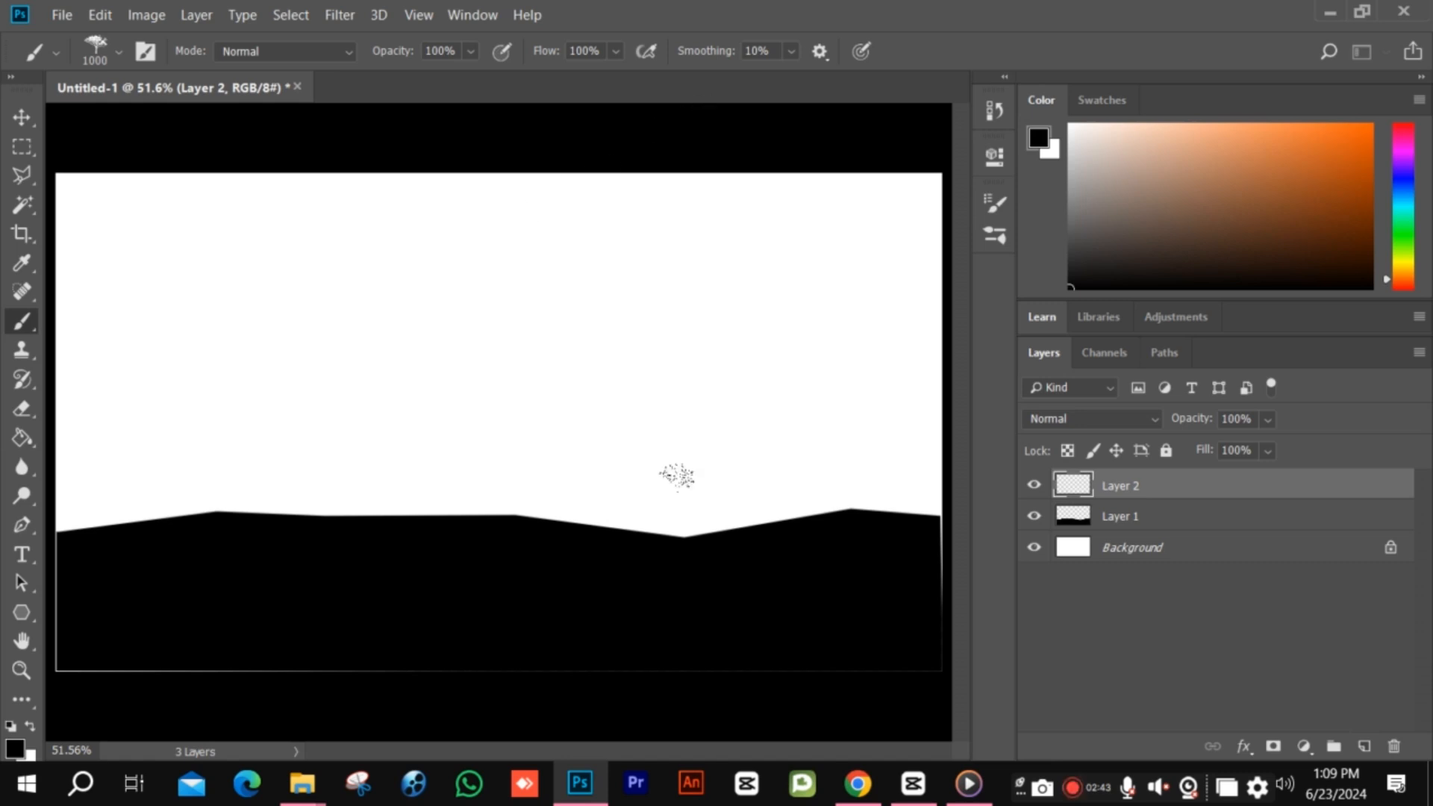
left_click(28, 123)
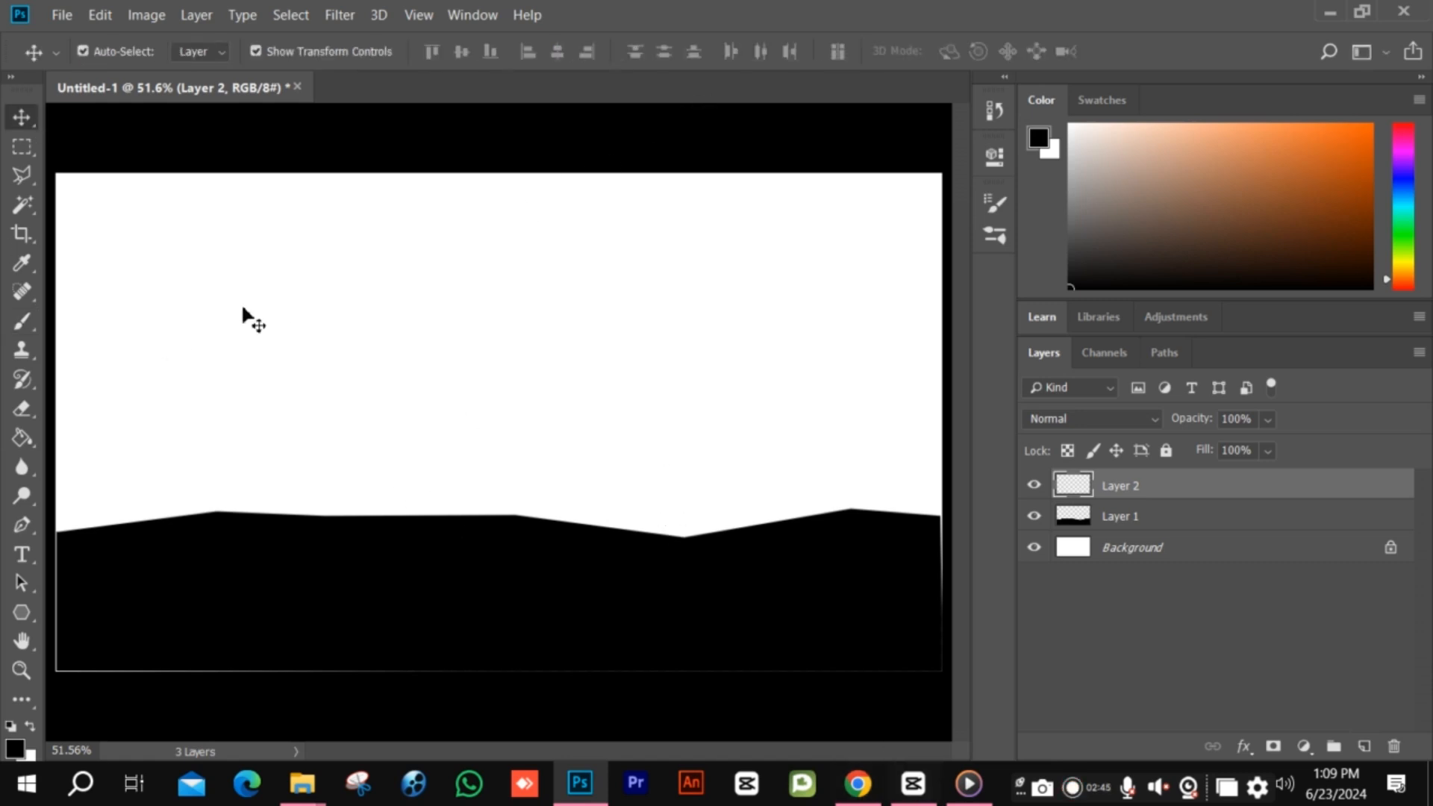
Switch to Chrome and search Google for "tree brush photoshop" in a new tab.
left_click(860, 783)
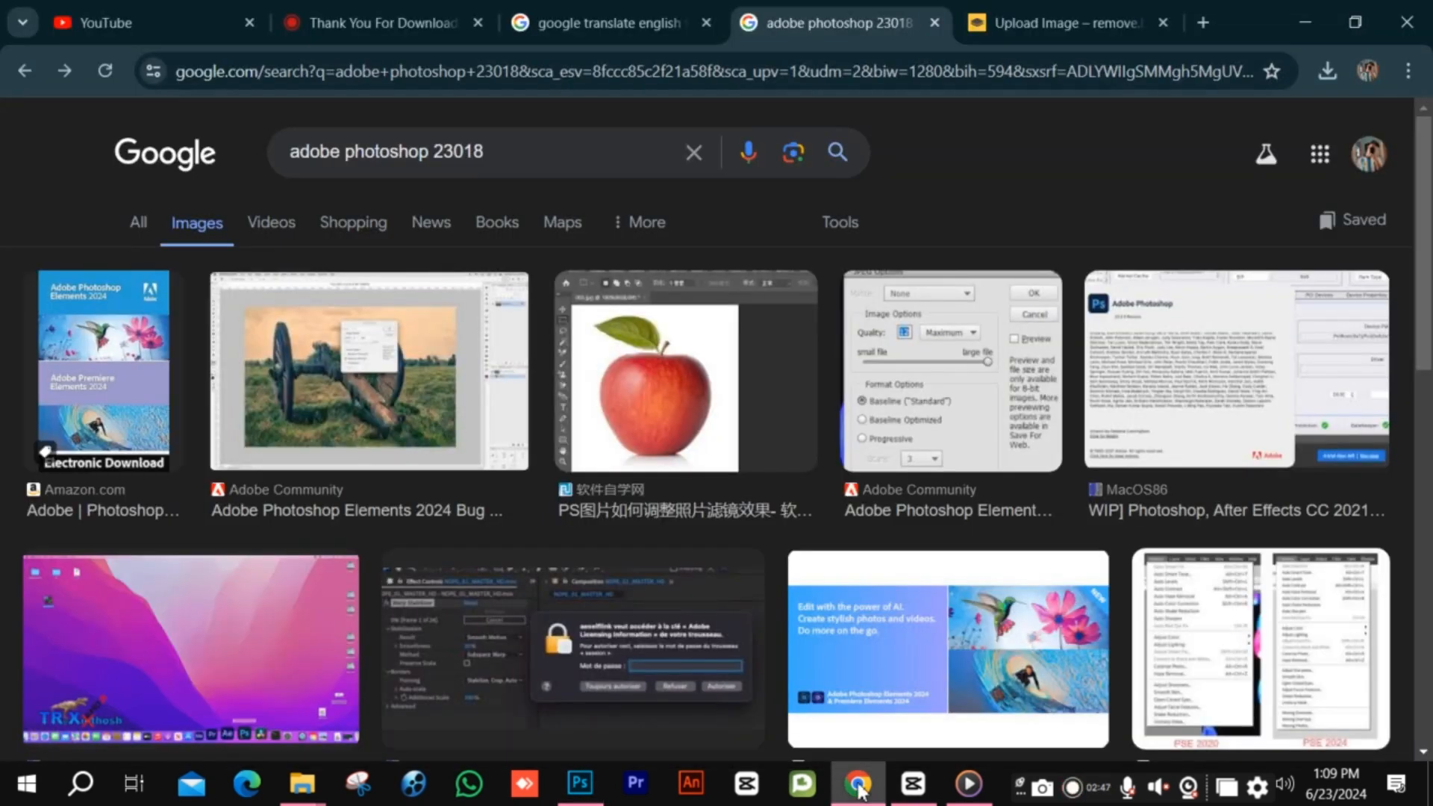
left_click(1203, 20)
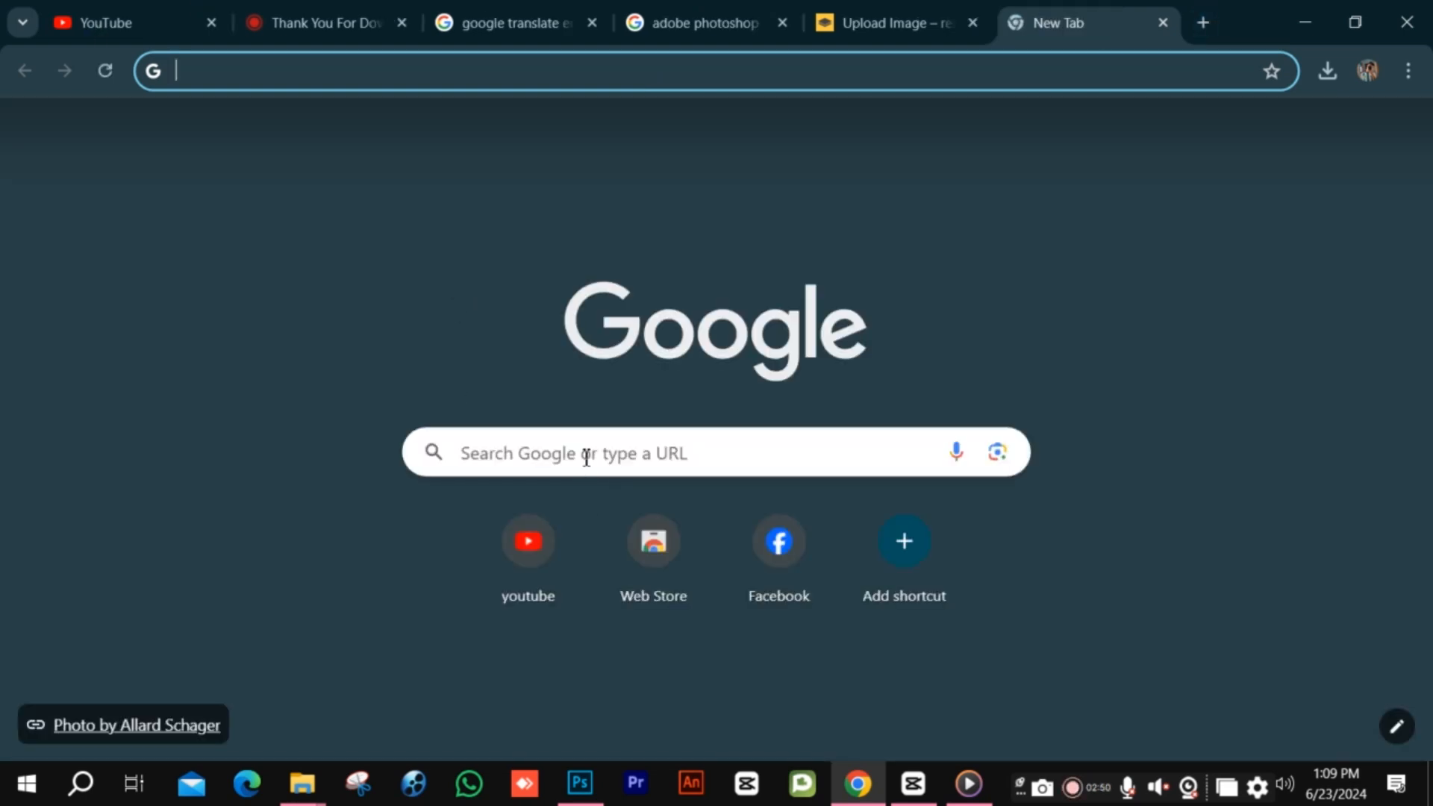
left_click(586, 458)
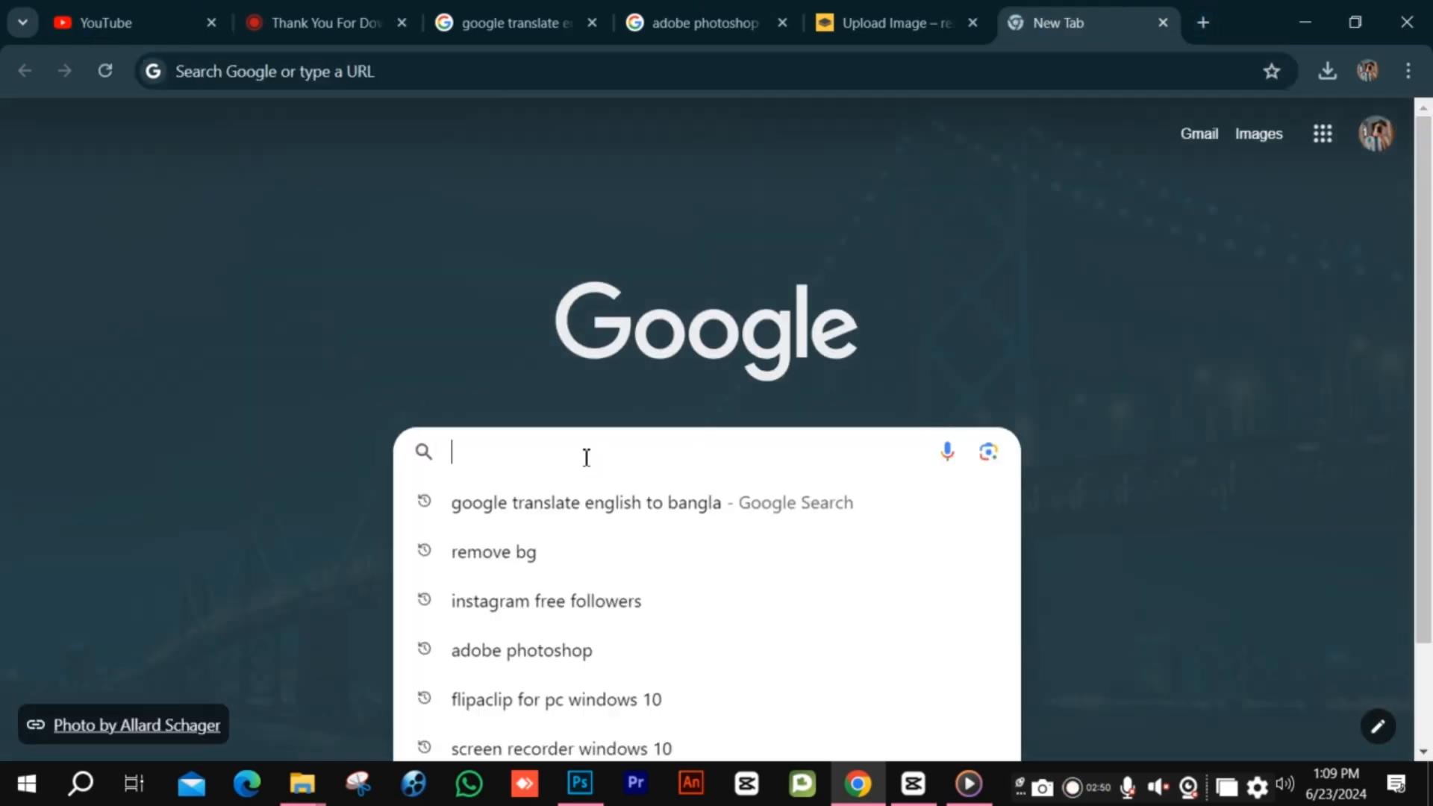
type("tree")
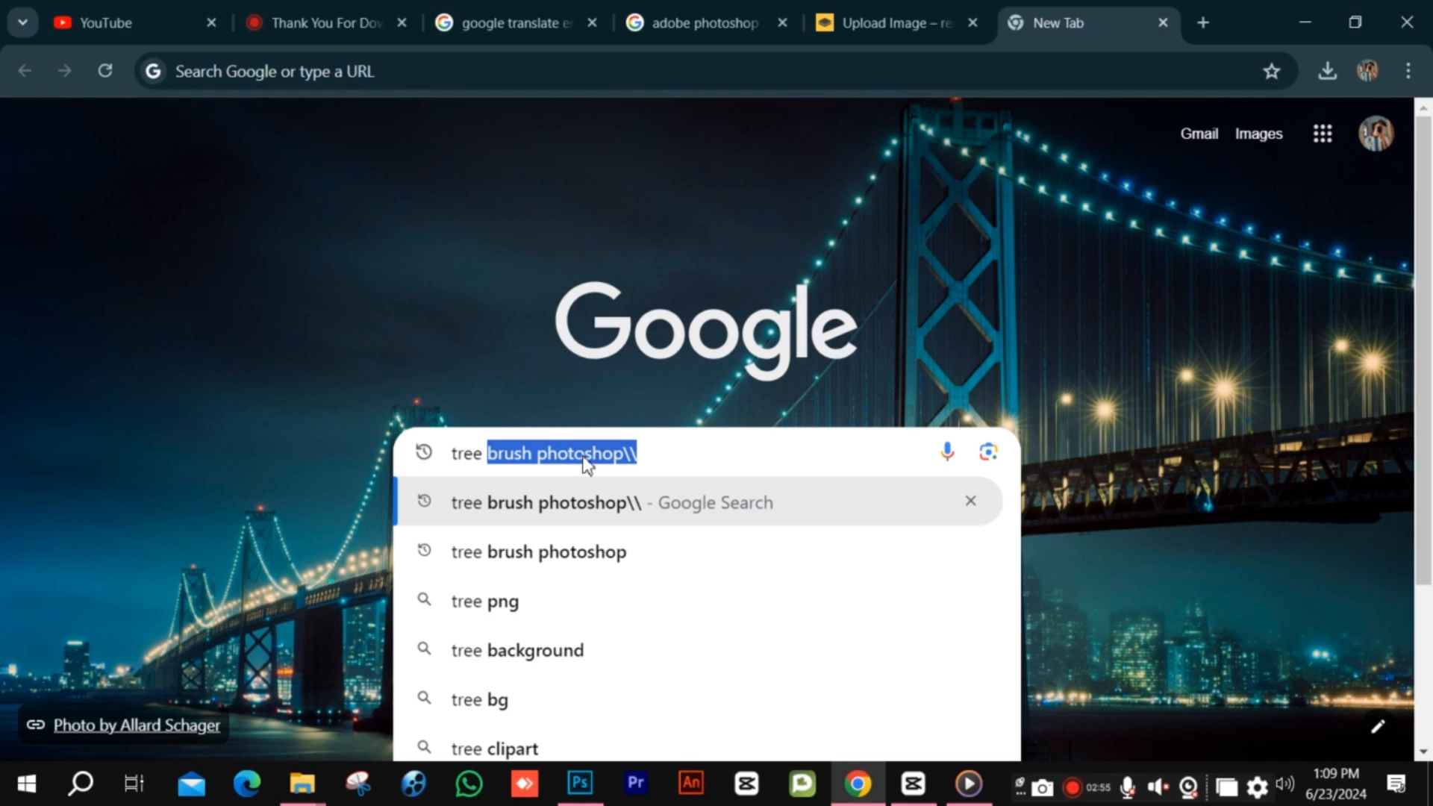
type(" brush")
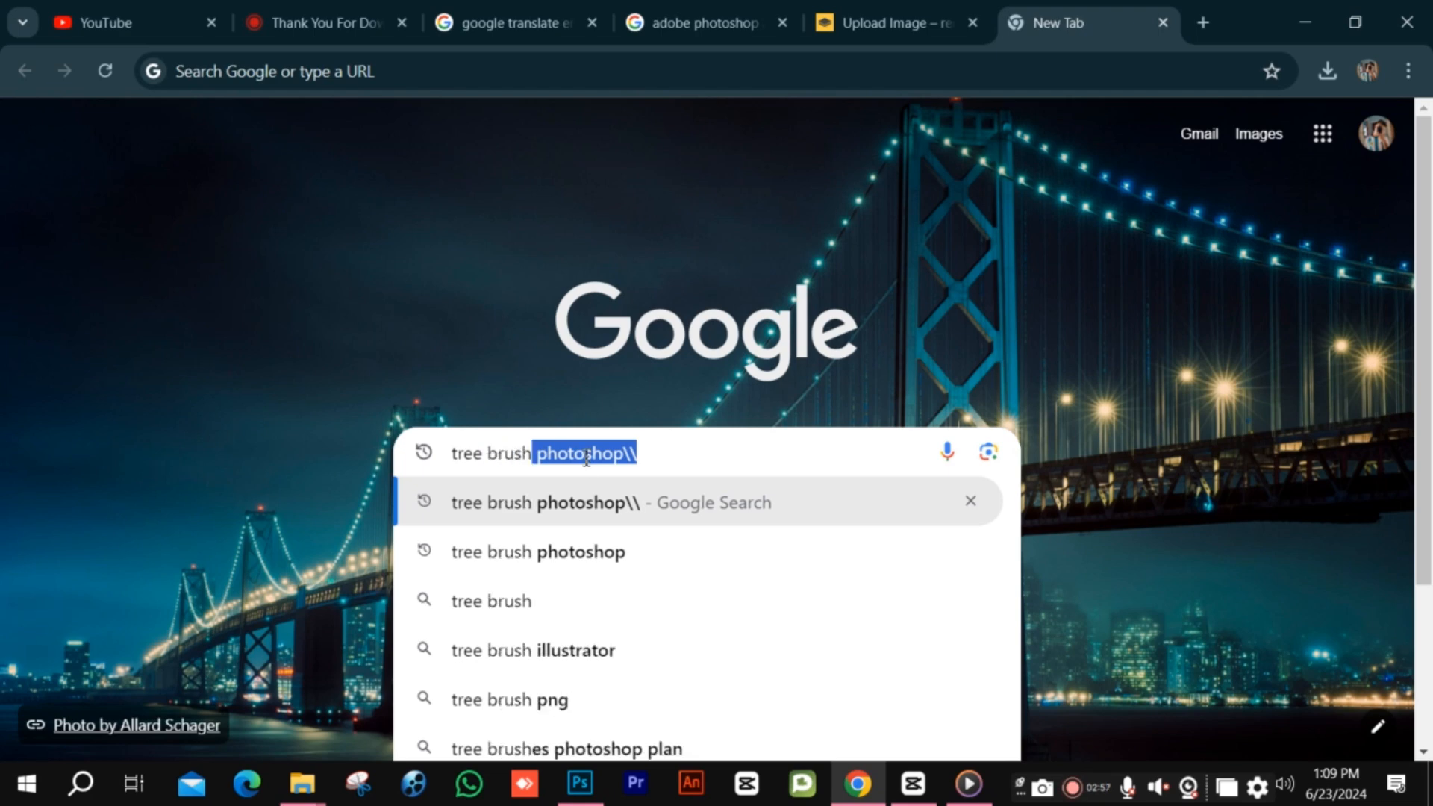
type(" pho")
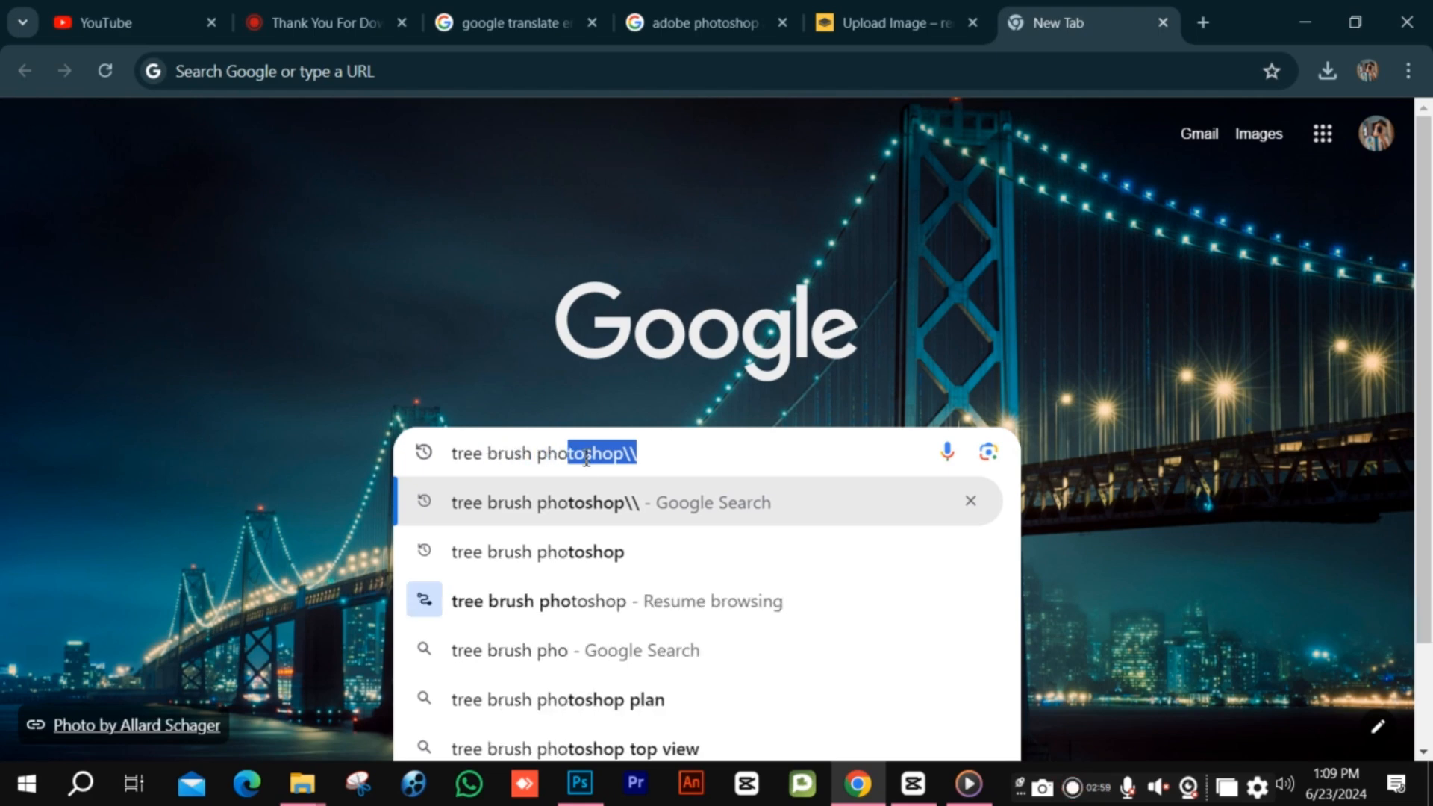
type("toshop[")
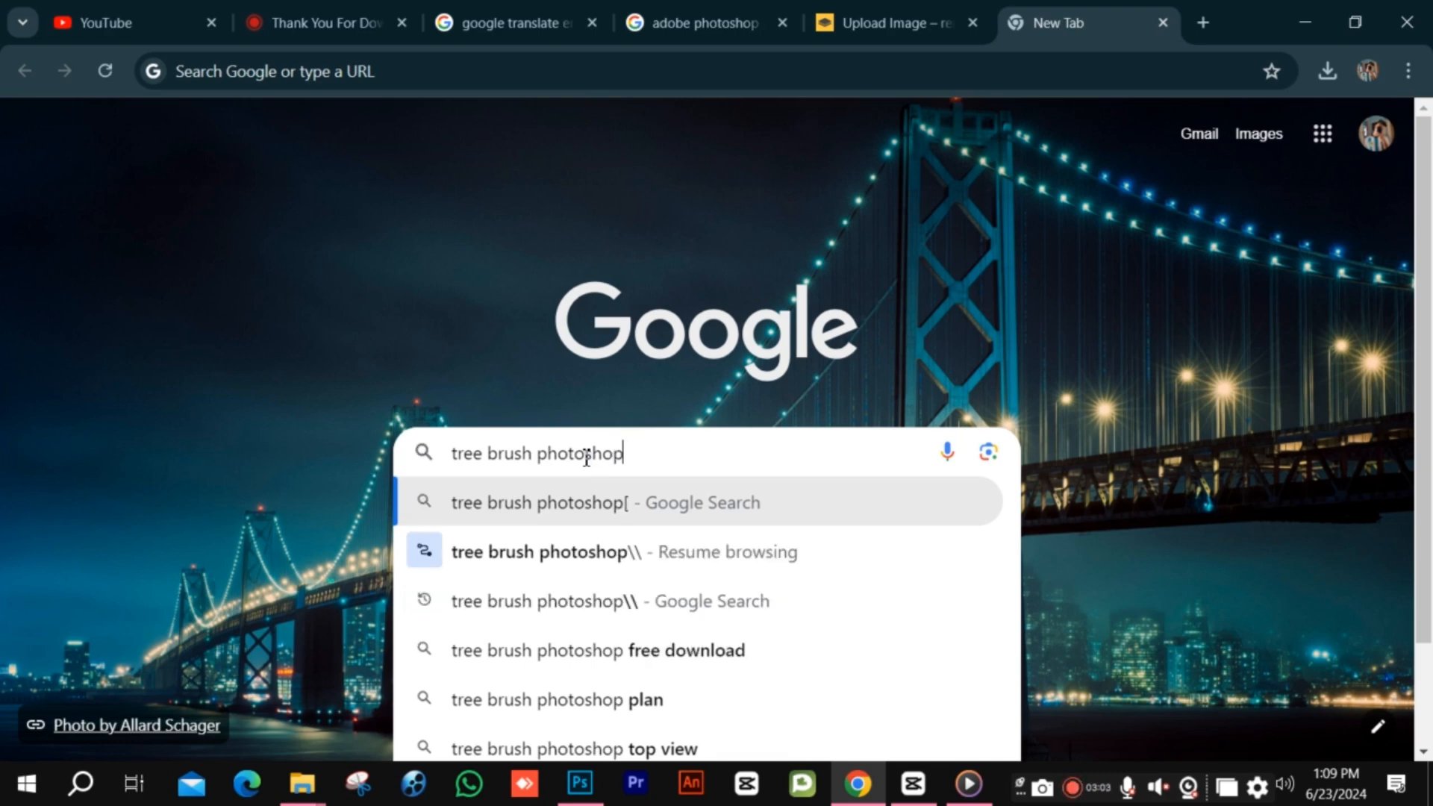
key("Return")
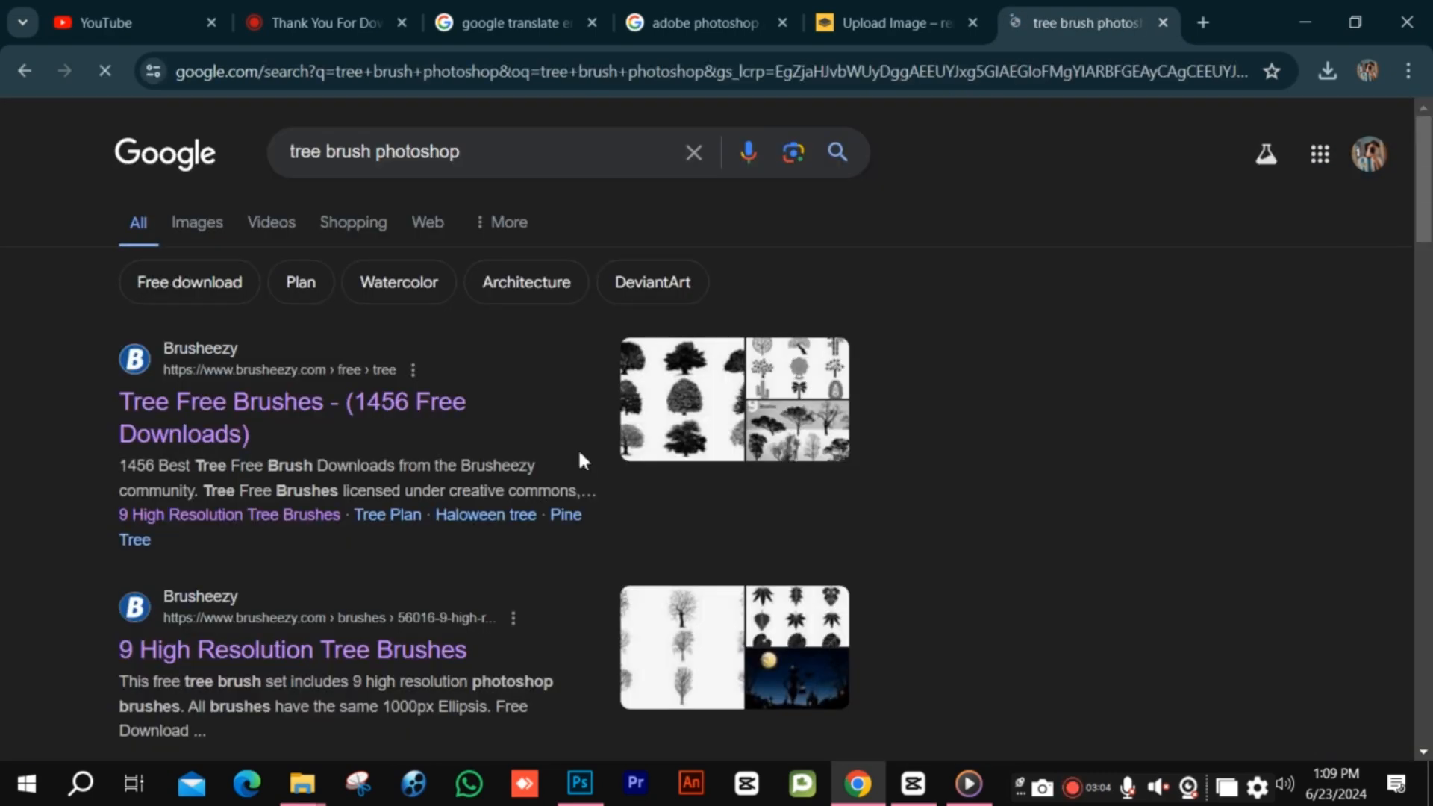
Find the 9 High Resolution Tree Brushes set in Brusheezy's tree results and start its free download.
left_click(165, 412)
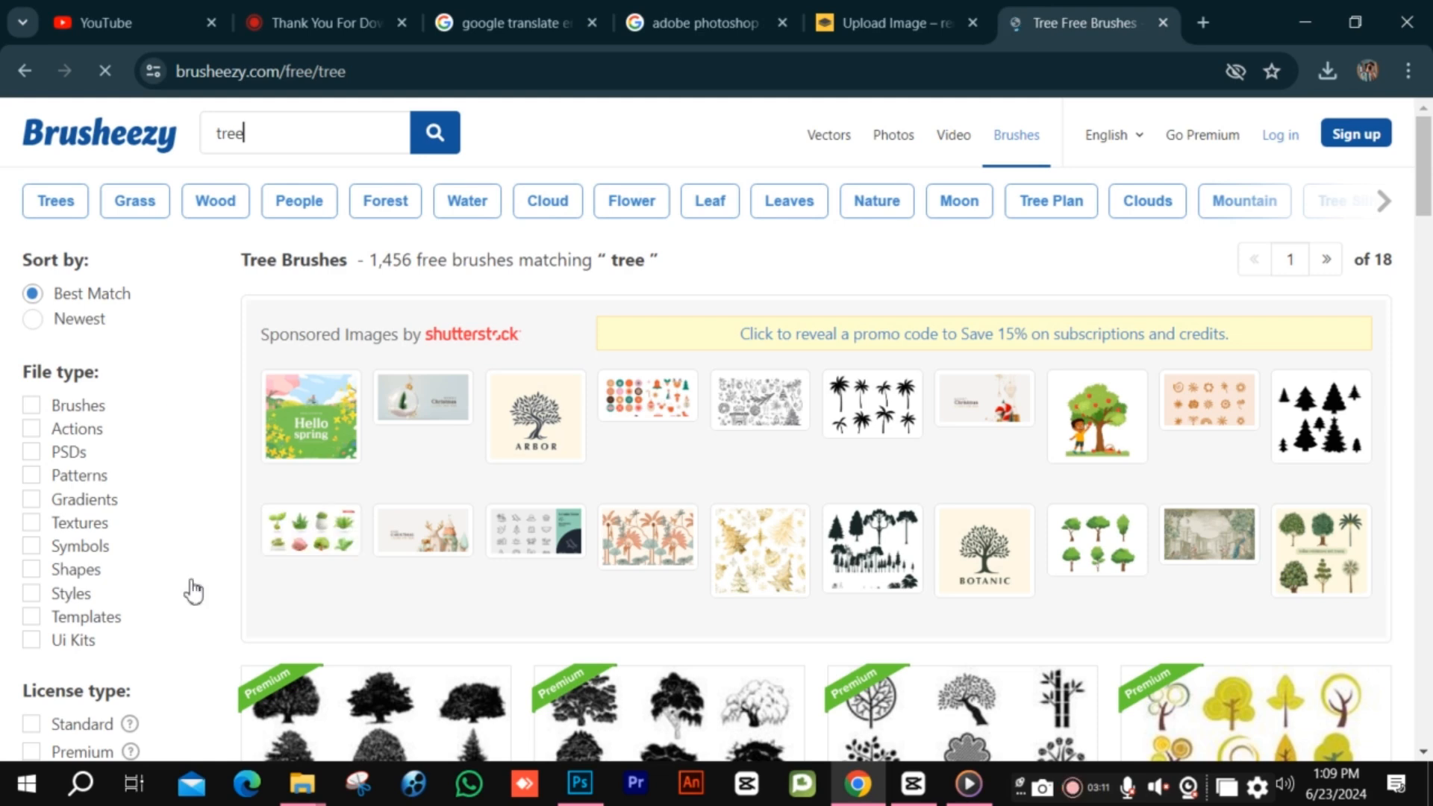
scroll(602, 563, "down", 10)
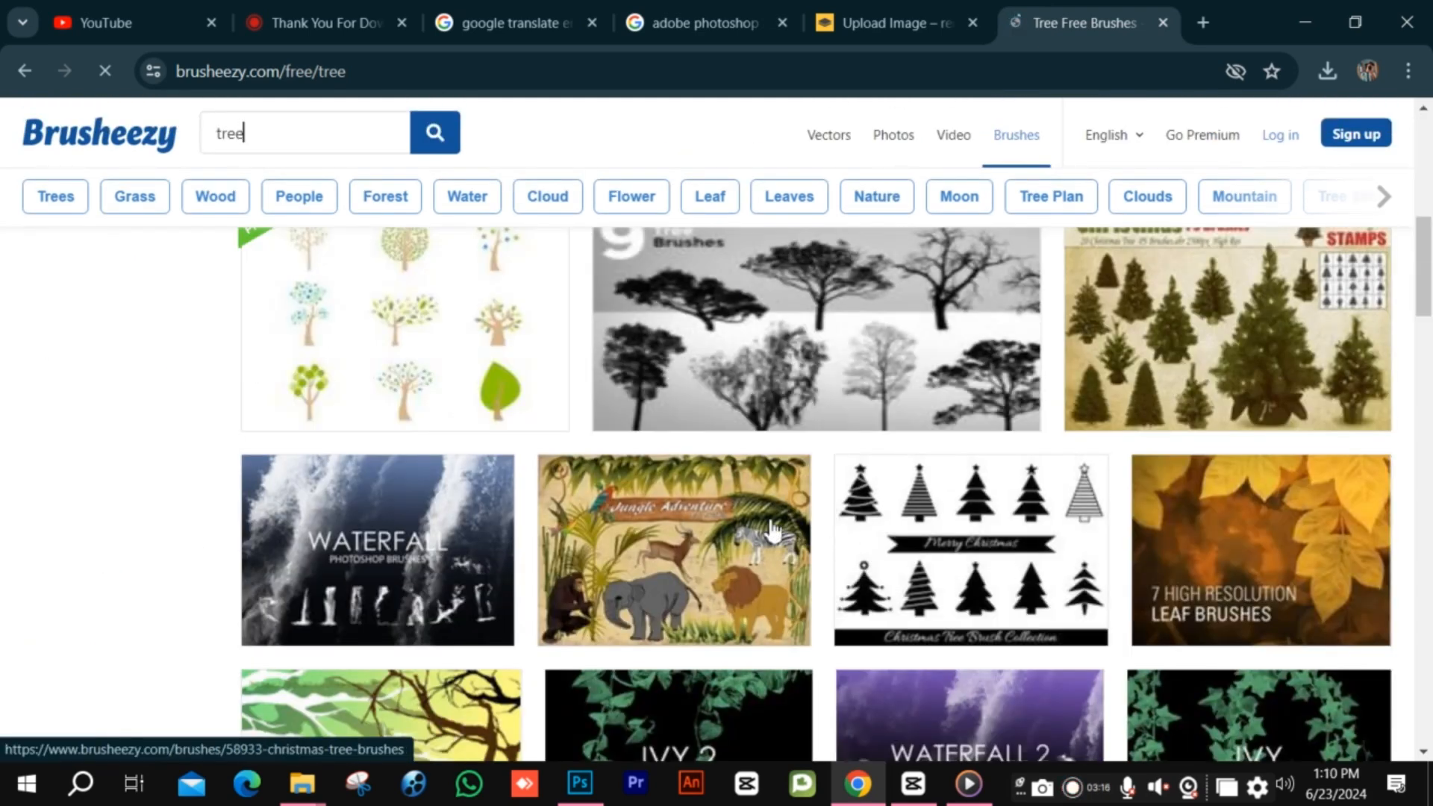
left_click(834, 362)
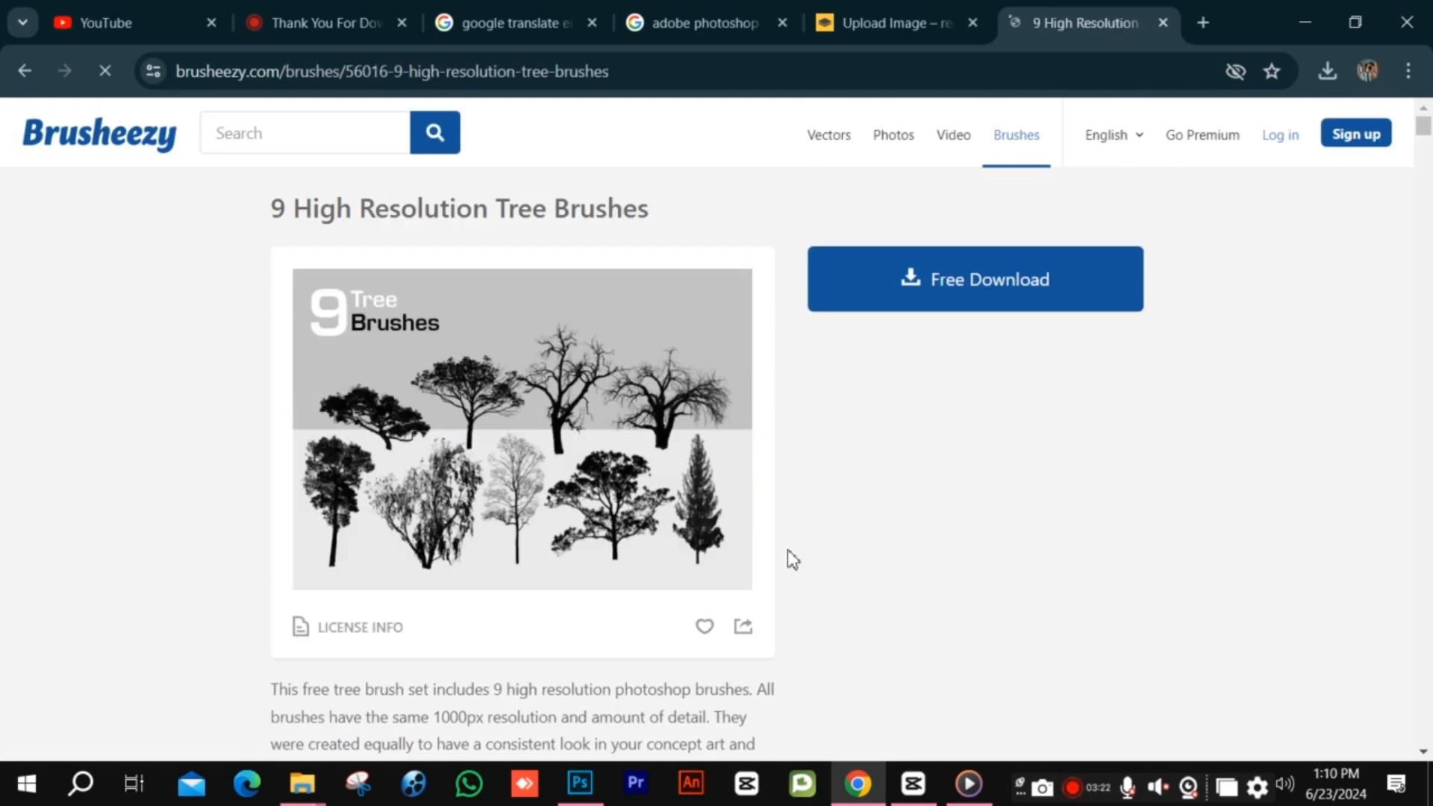
scroll(371, 476, "down", 5)
scroll(448, 492, "up", 6)
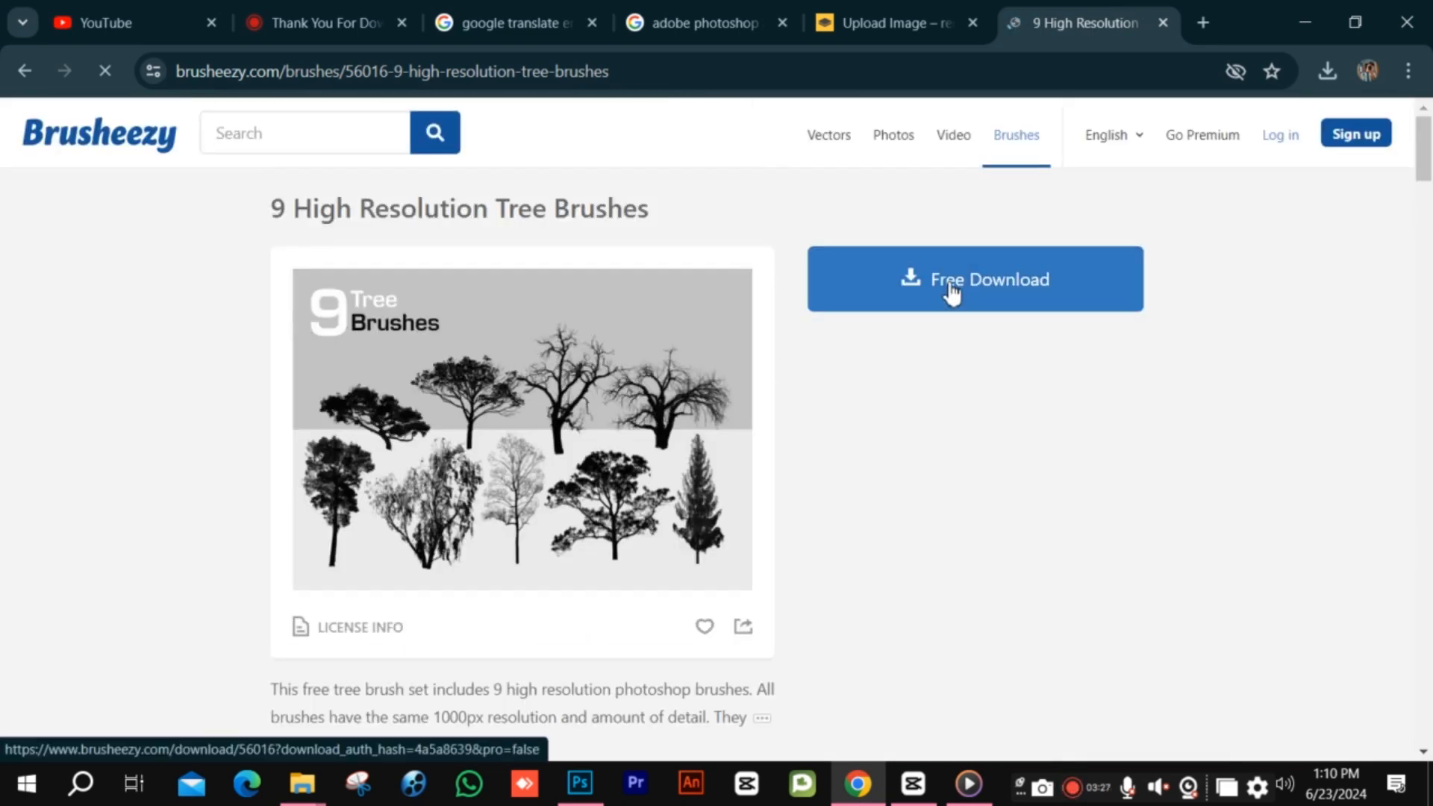
left_click(953, 304)
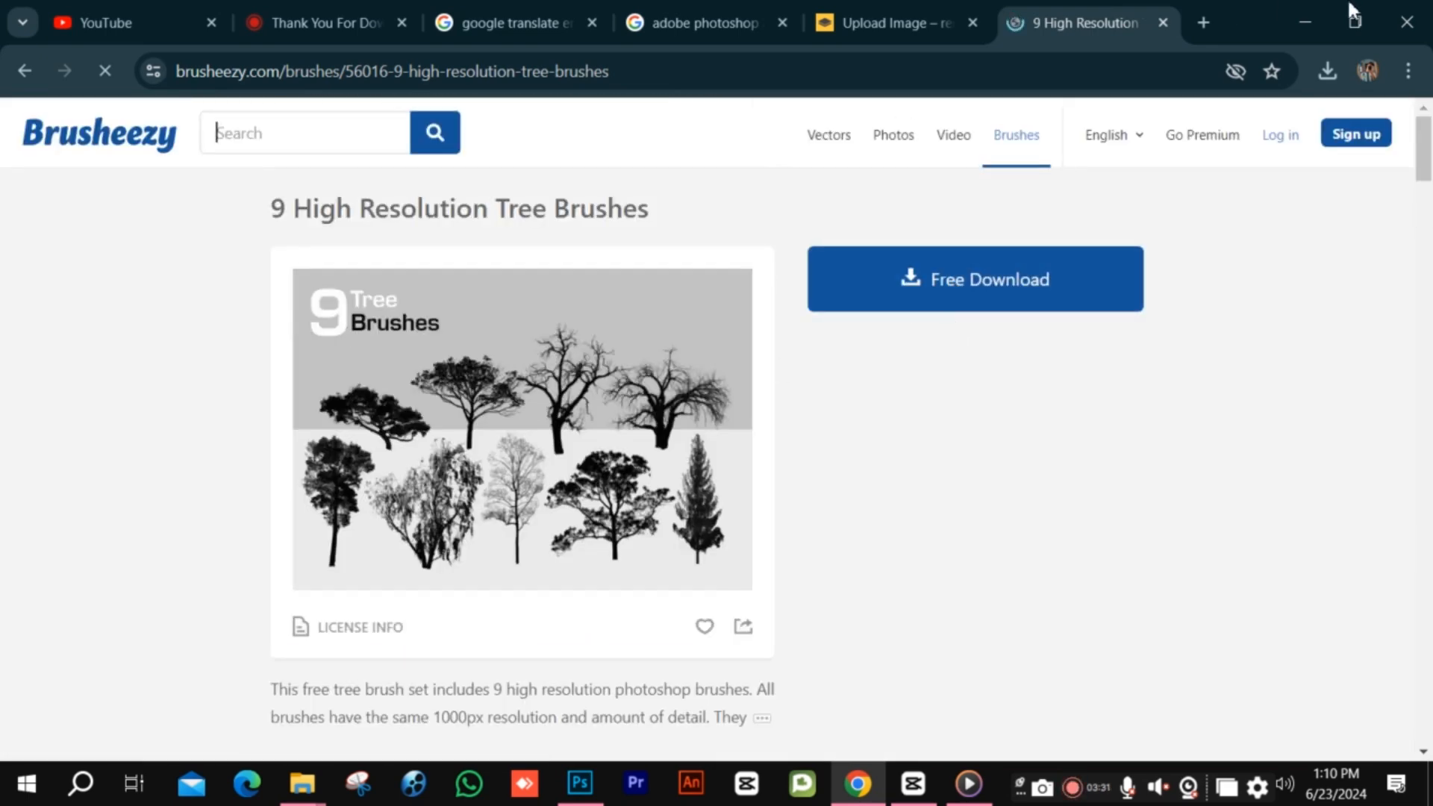
left_click(1318, 4)
left_click(17, 397)
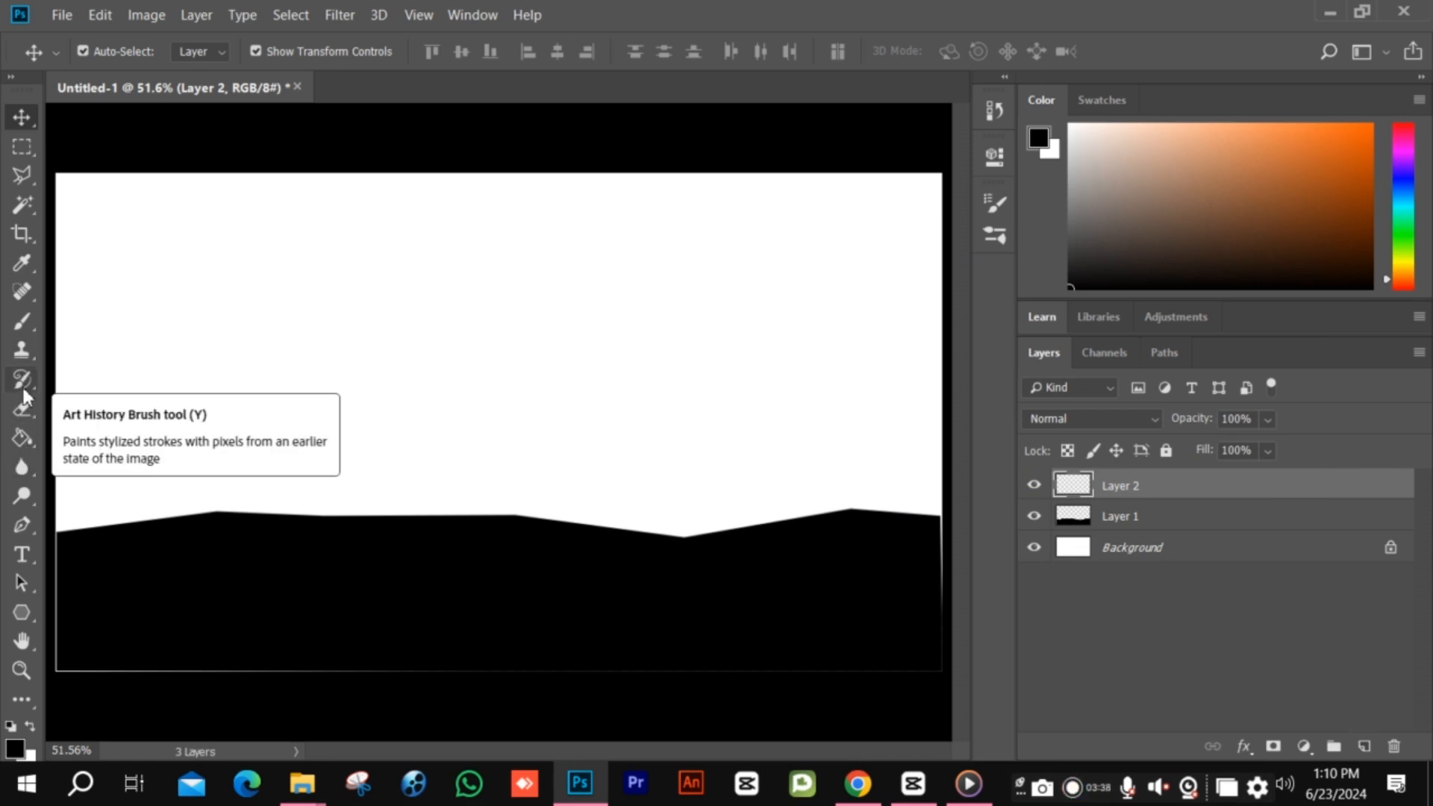
left_click(857, 783)
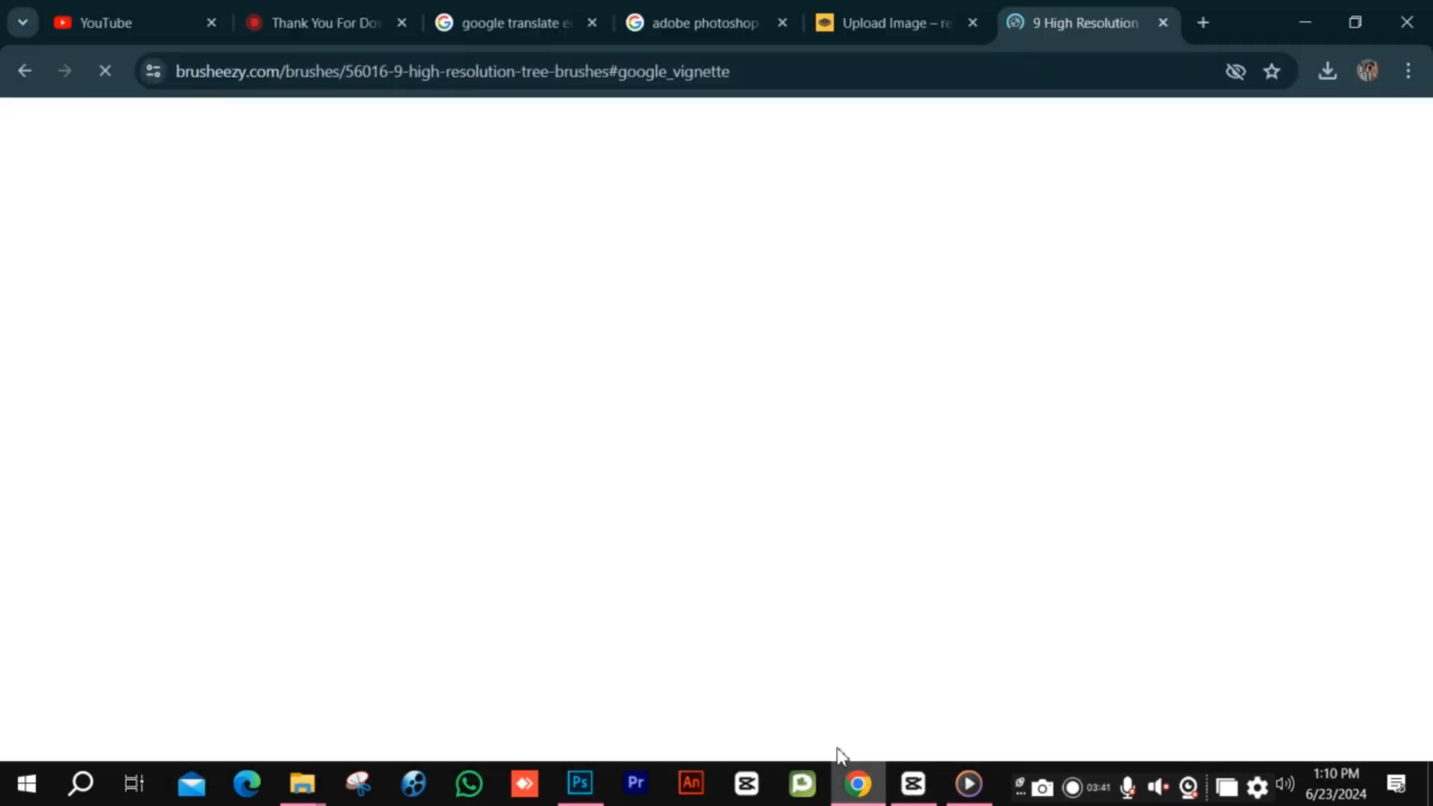
left_click(1125, 224)
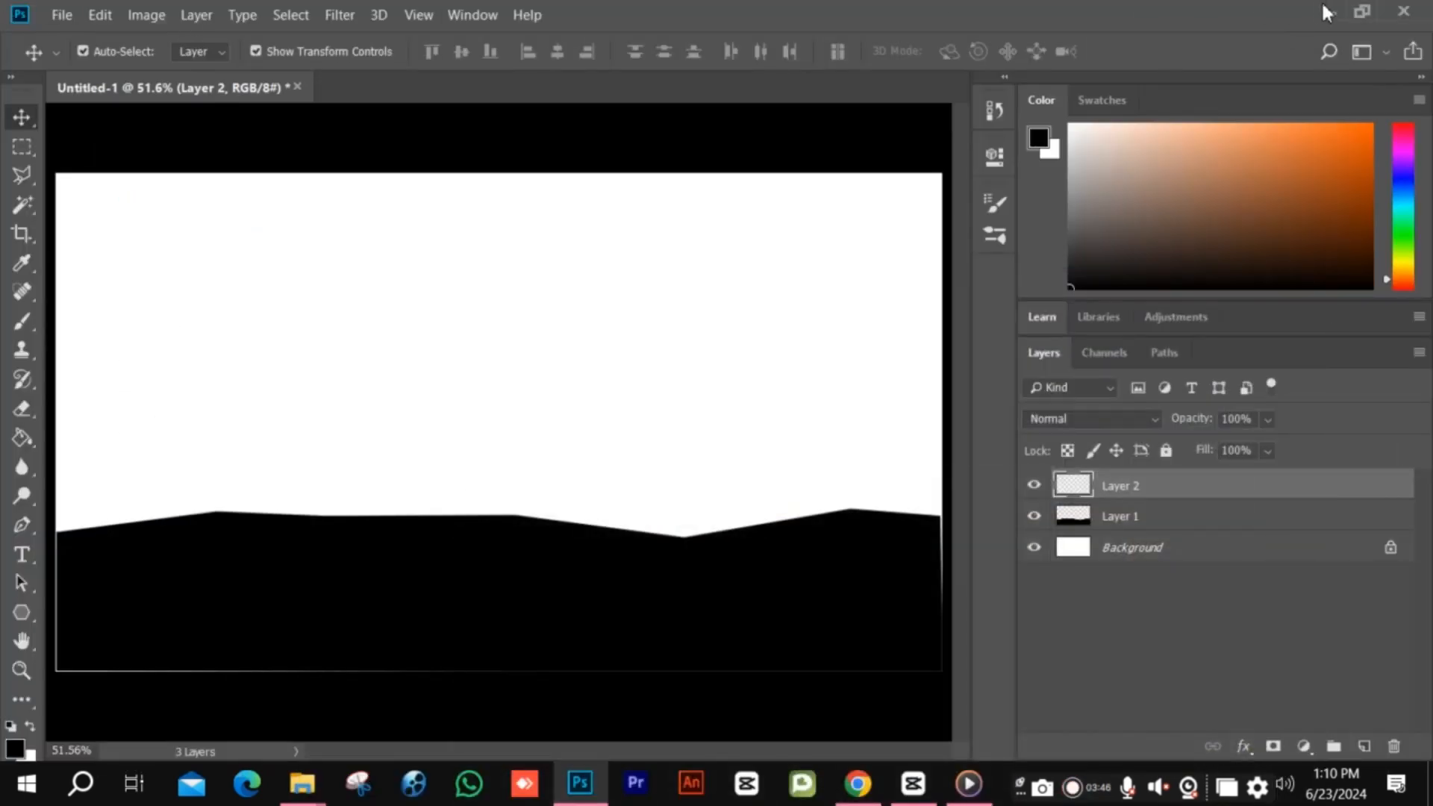
Open the Downloads folder in File Explorer and examine the brush file inside the 20_Moon_Ps_Brushes_abr archive.
left_click(1321, 6)
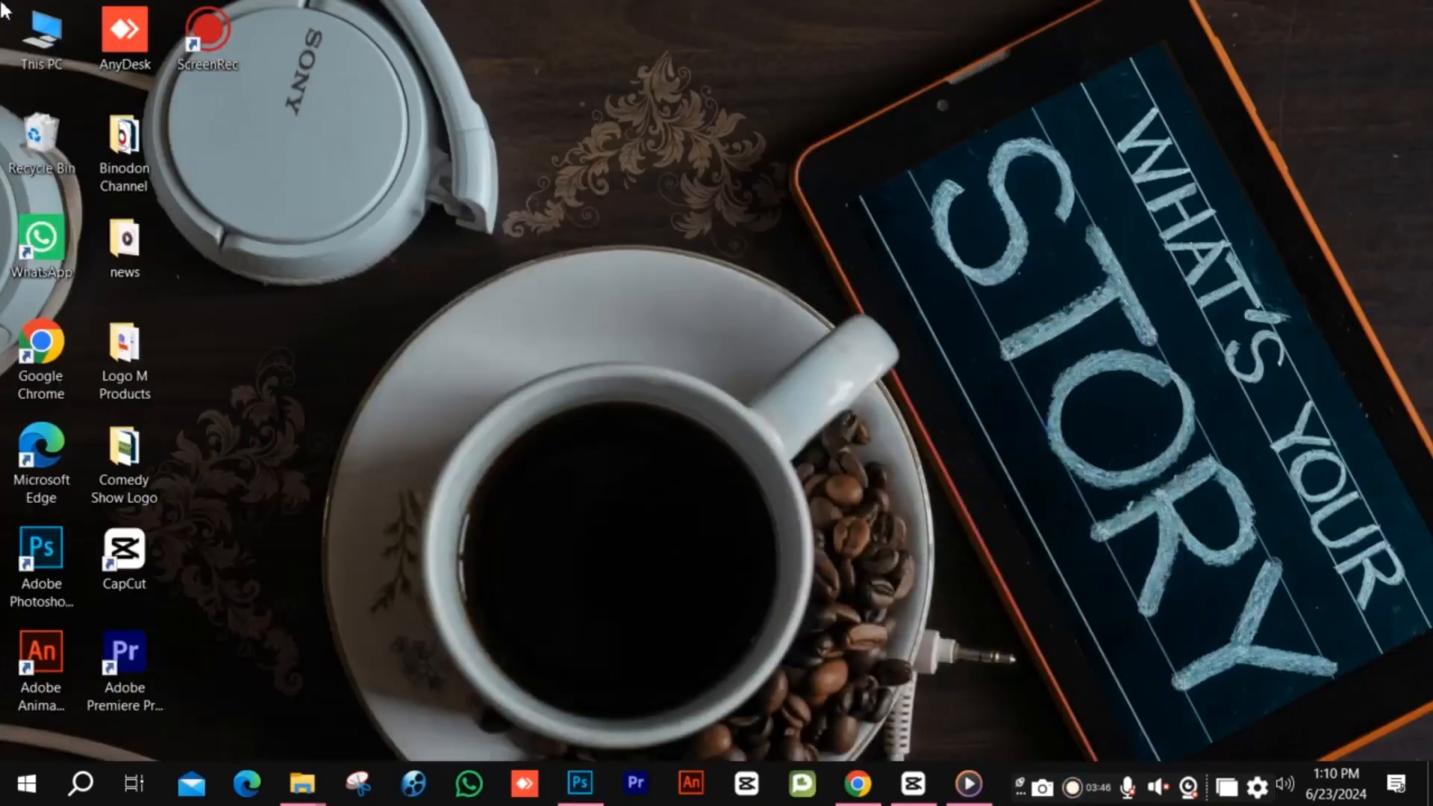
double_click(34, 45)
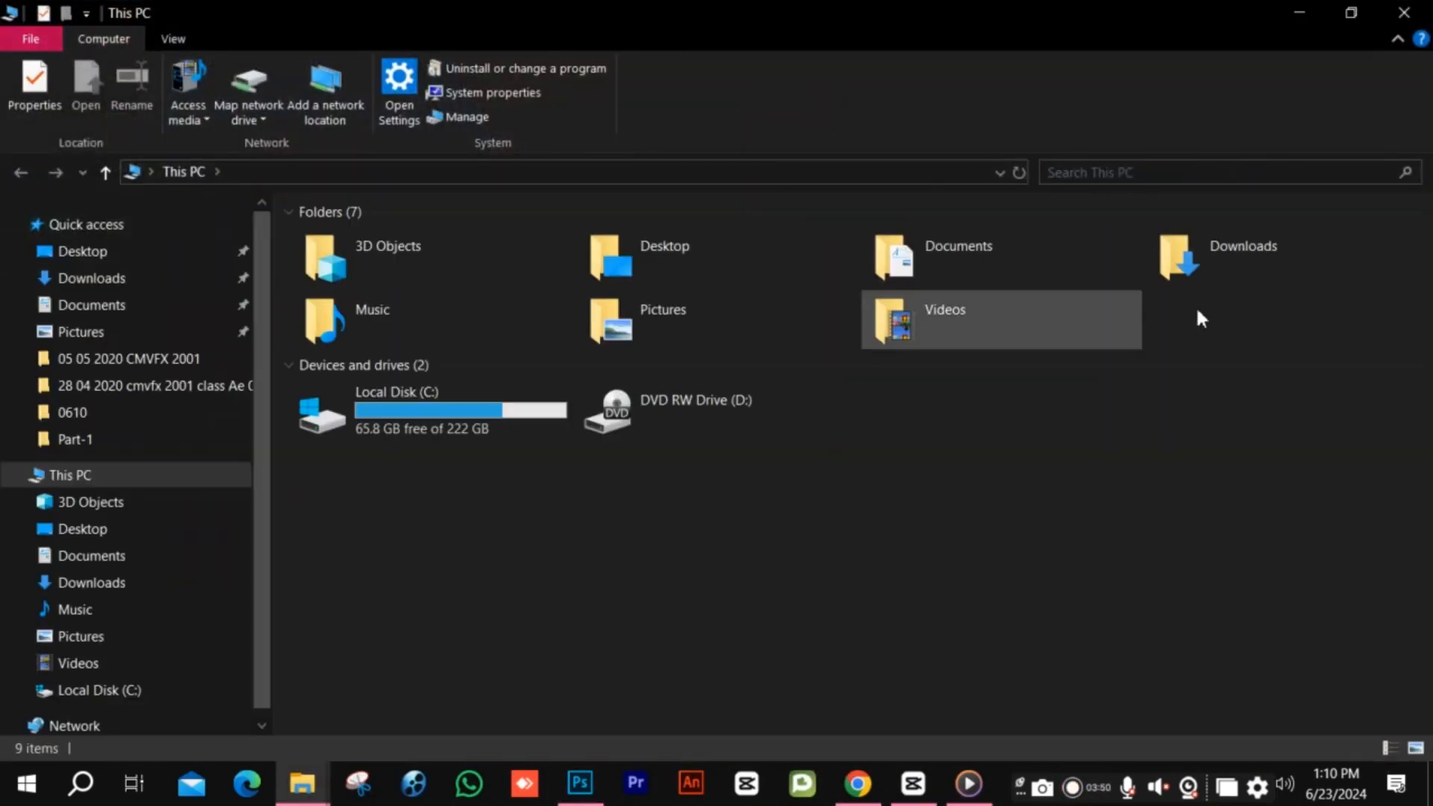
double_click(1289, 254)
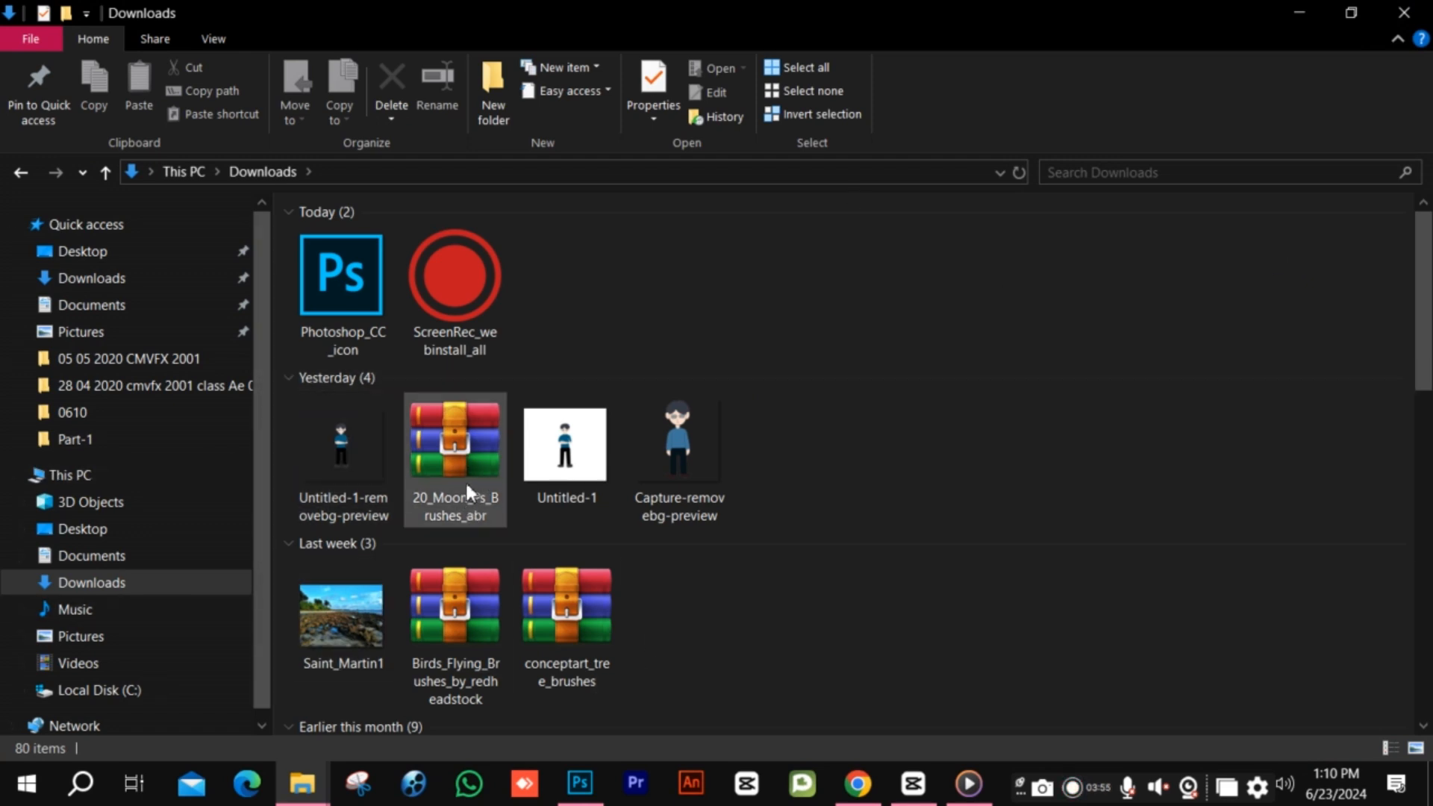
double_click(459, 442)
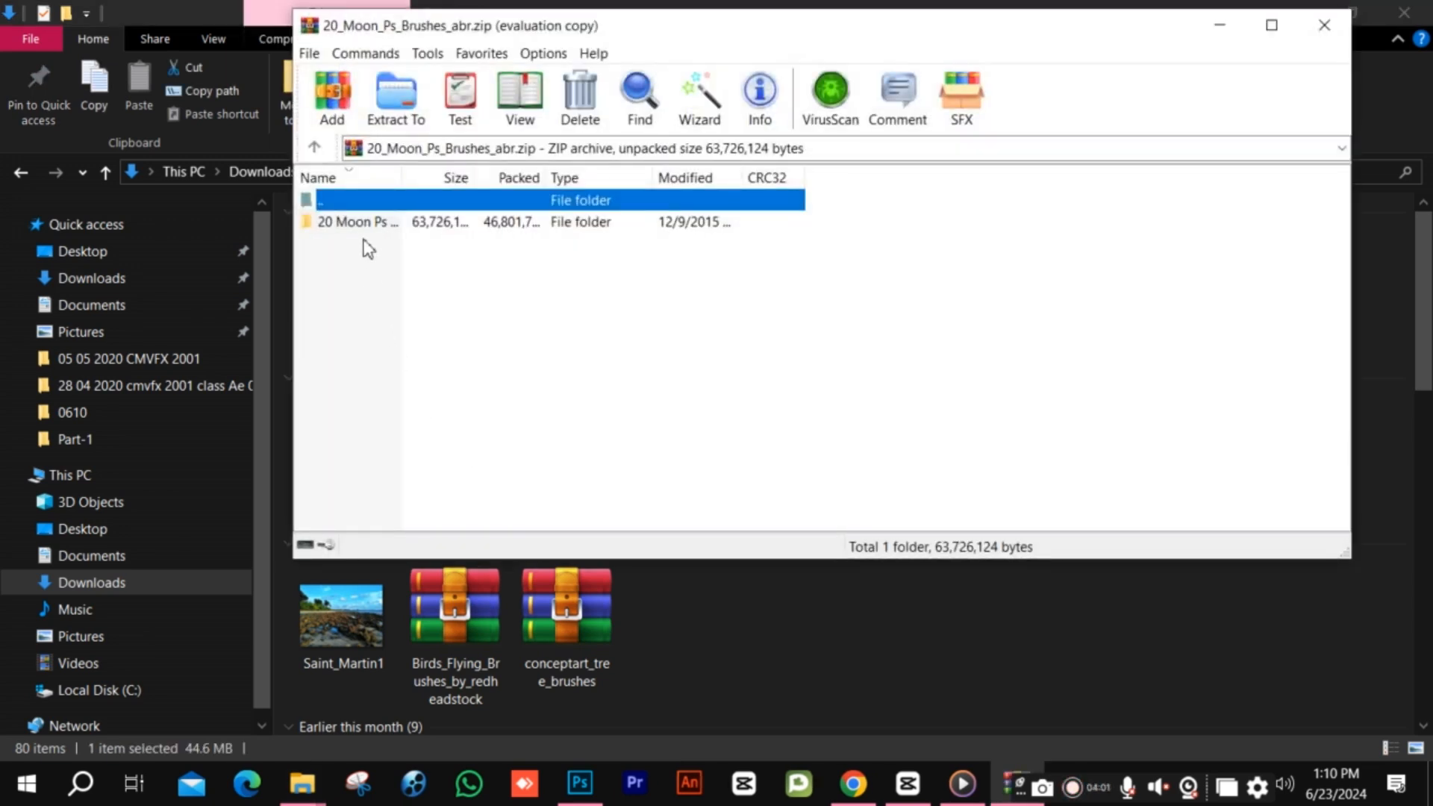
left_click(935, 300)
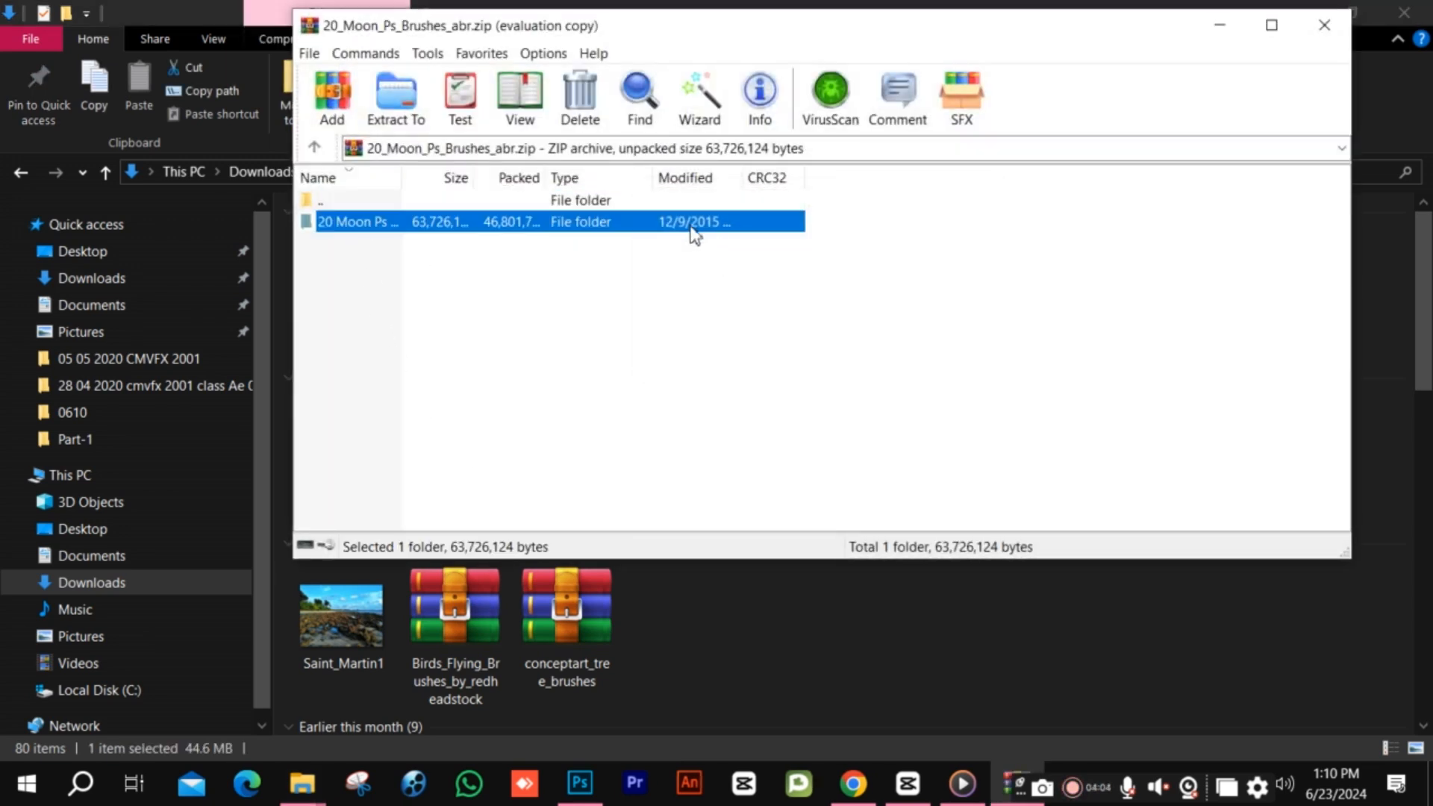
double_click(687, 224)
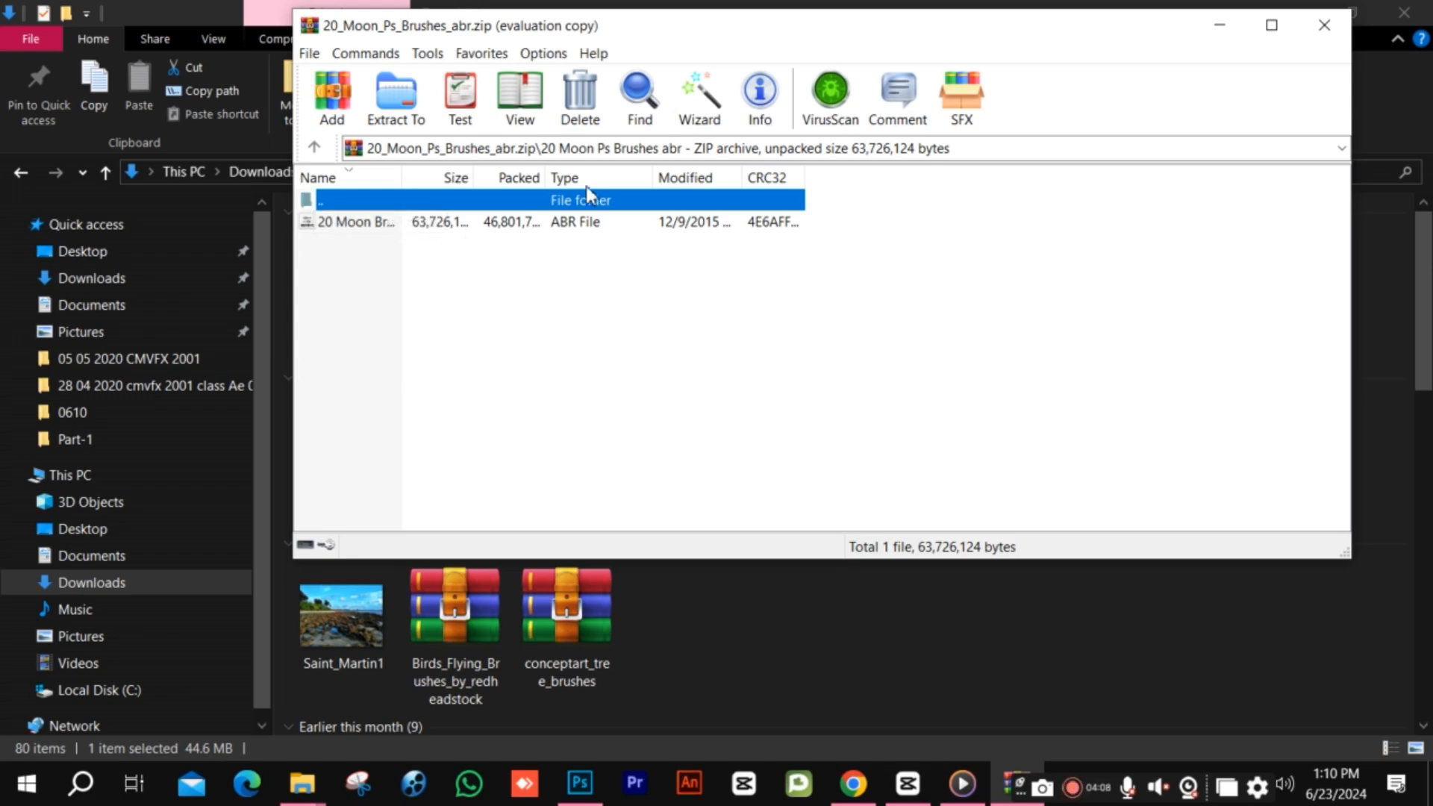
left_click(1320, 28)
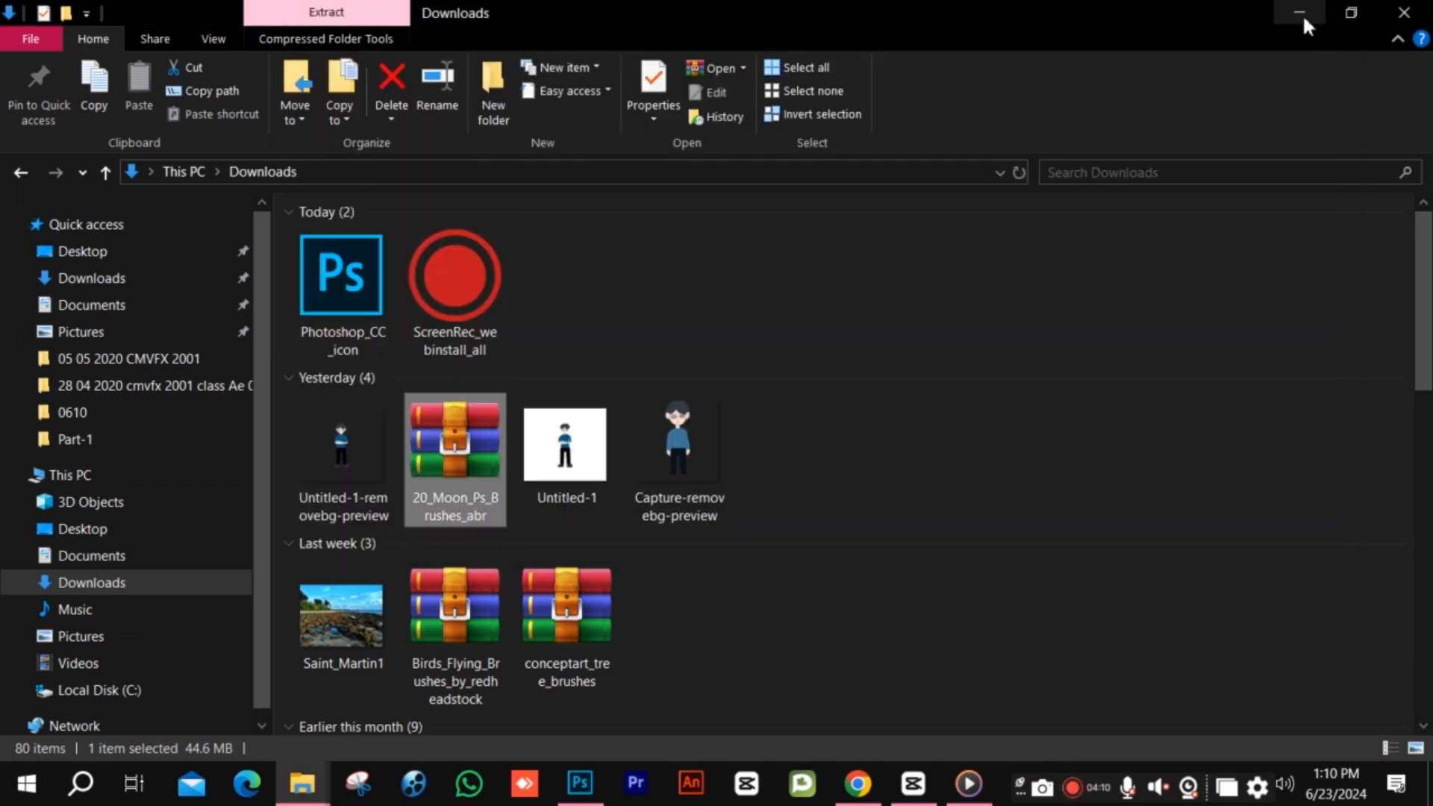
left_click(1300, 14)
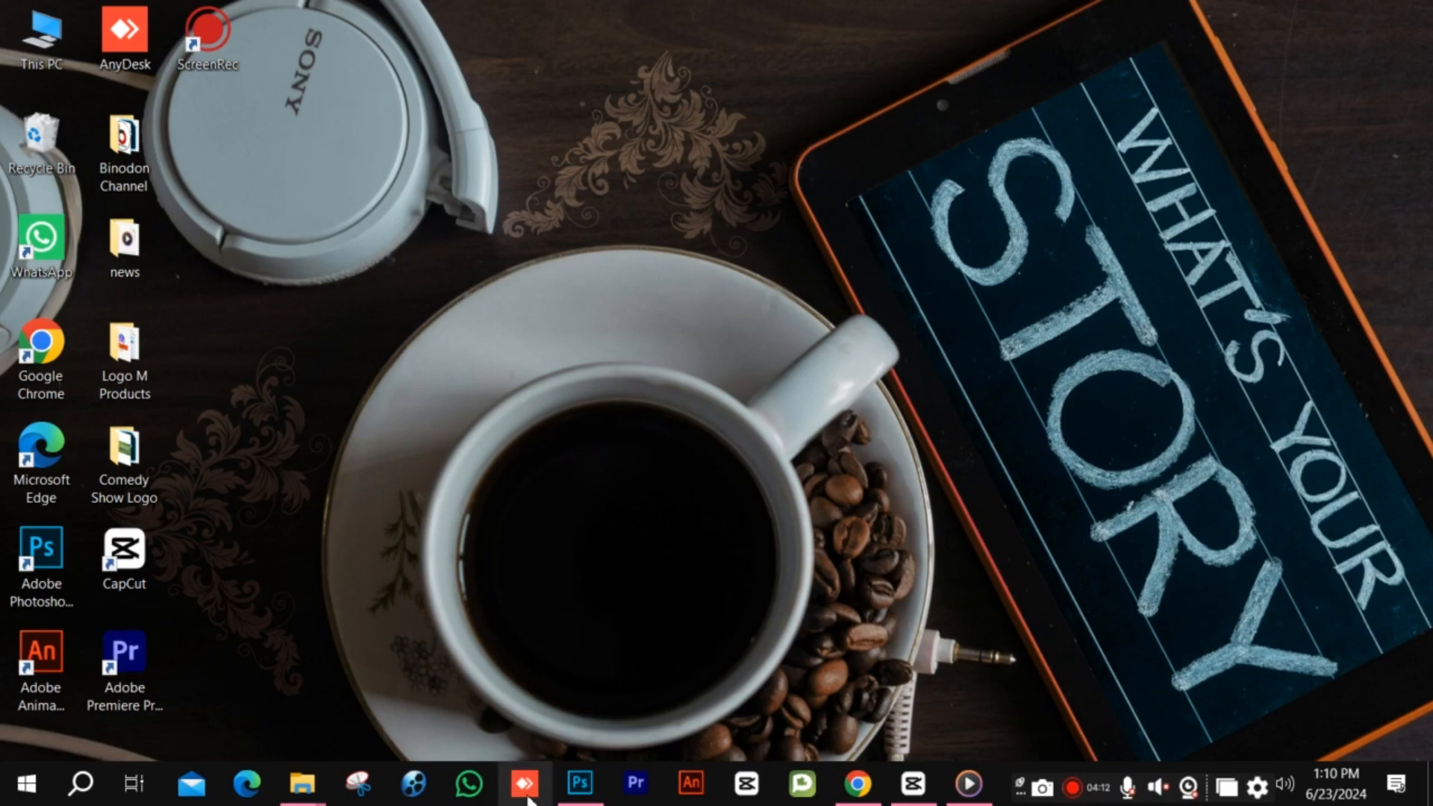
Switch to Photoshop and stamp two overlapping trees on the ground's left side with the tree brush at 511 px.
left_click(580, 783)
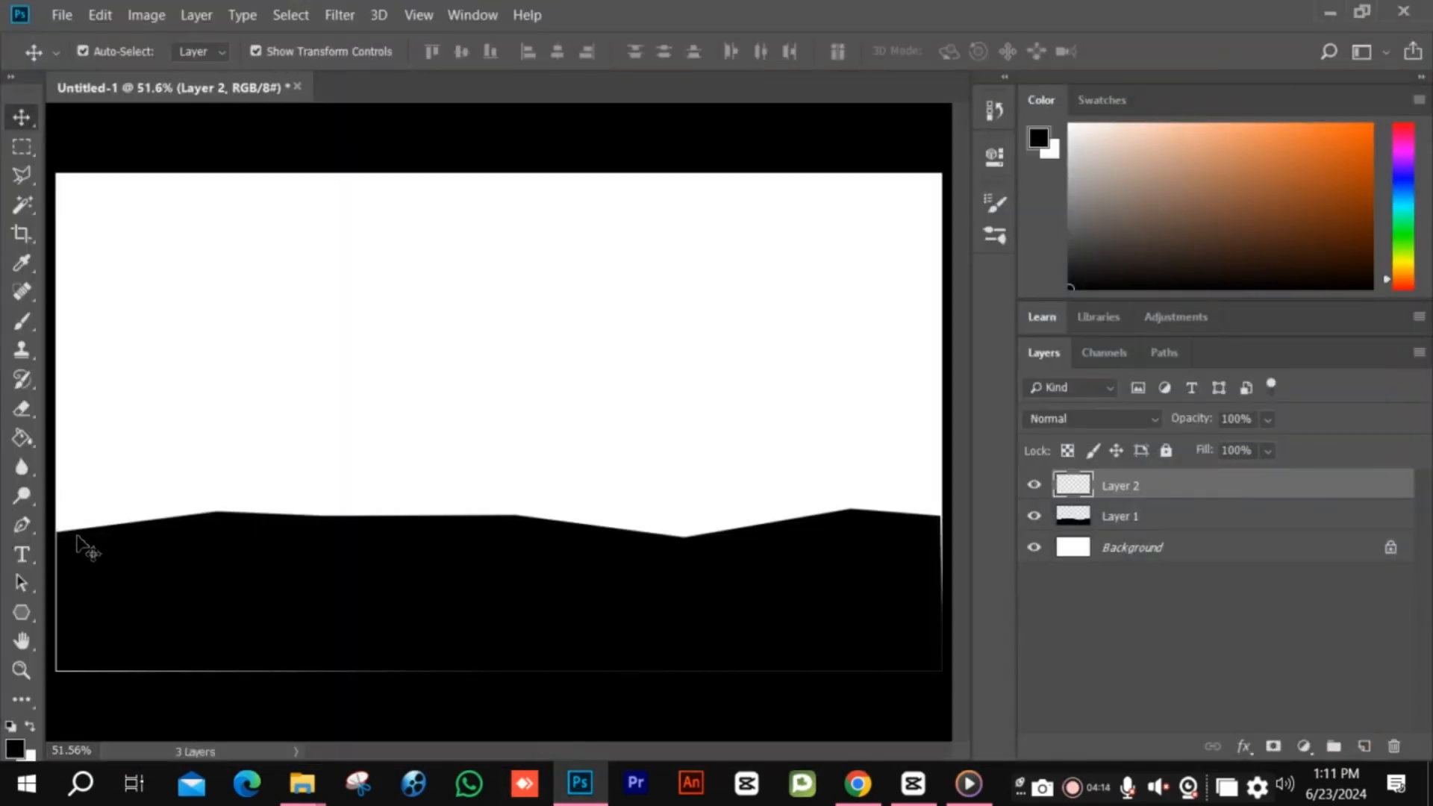
left_click(23, 321)
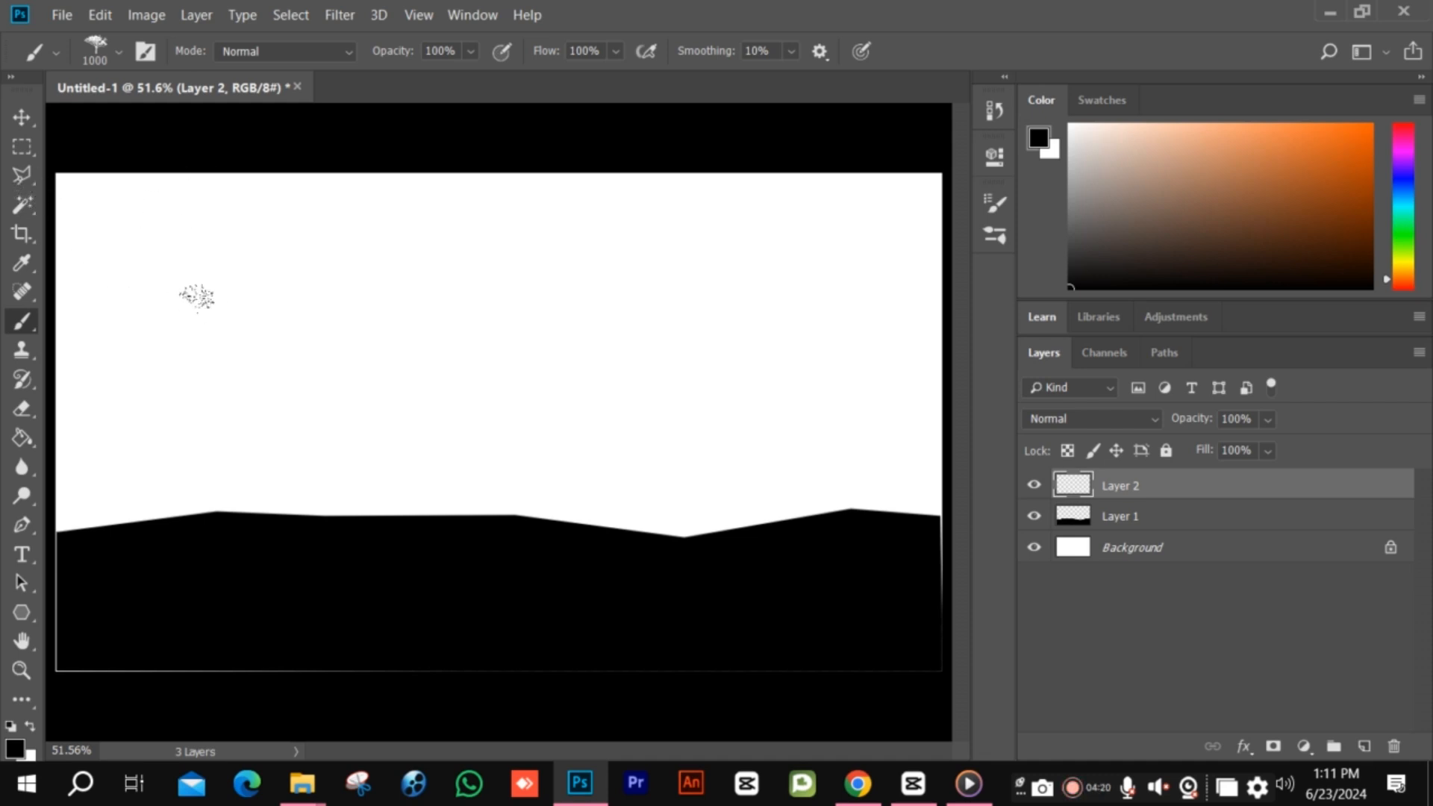
left_click(116, 50)
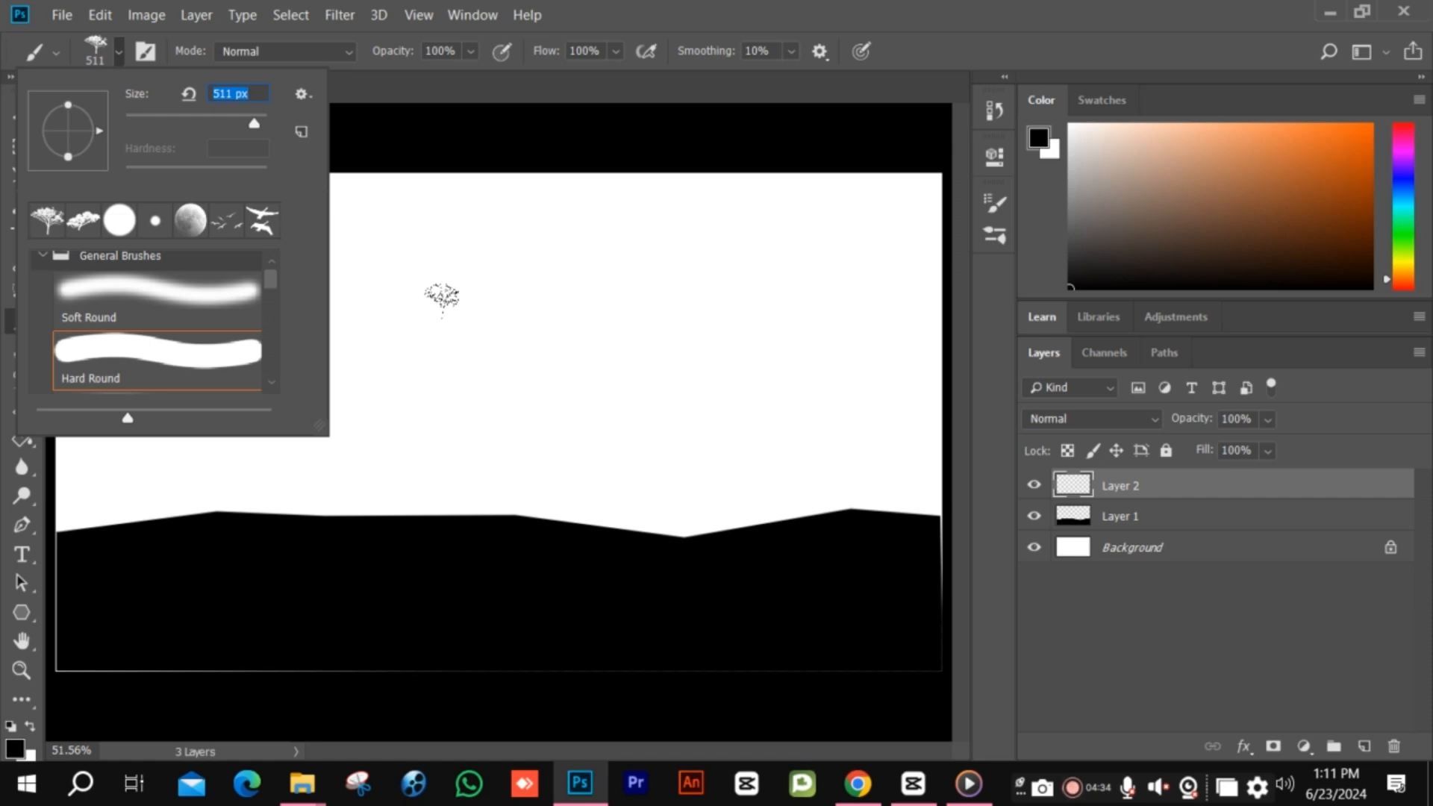
left_click(351, 82)
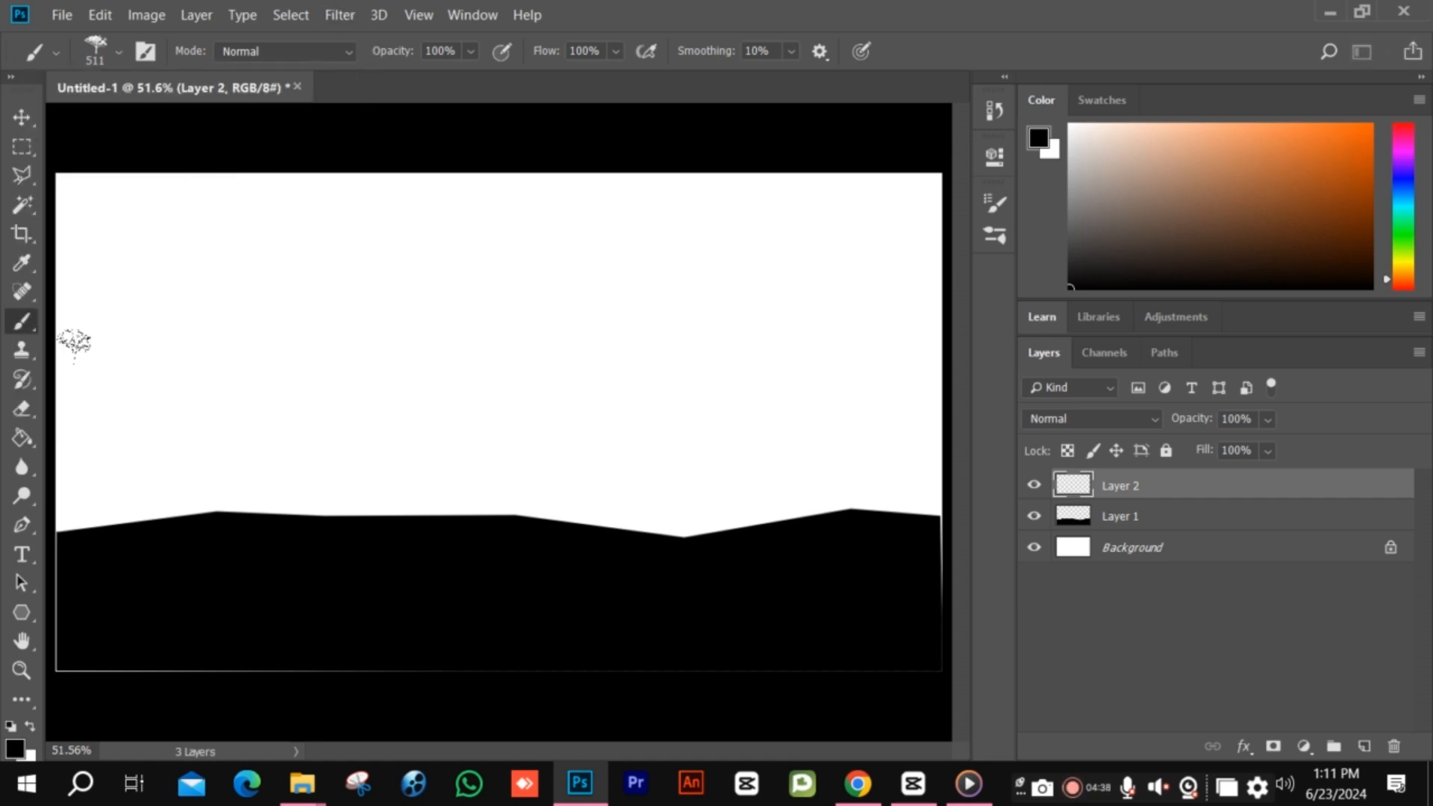
left_click(173, 423)
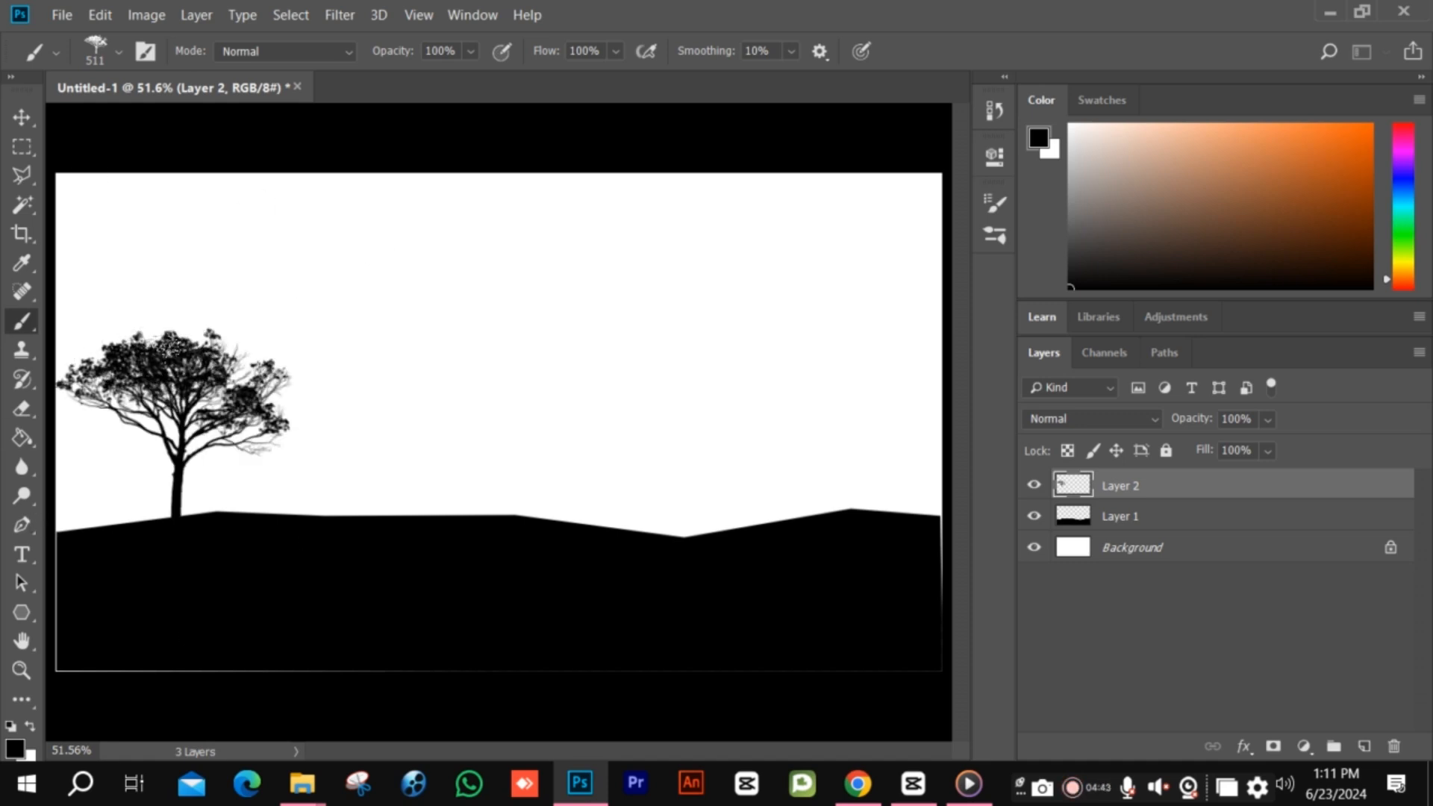
left_click(265, 421)
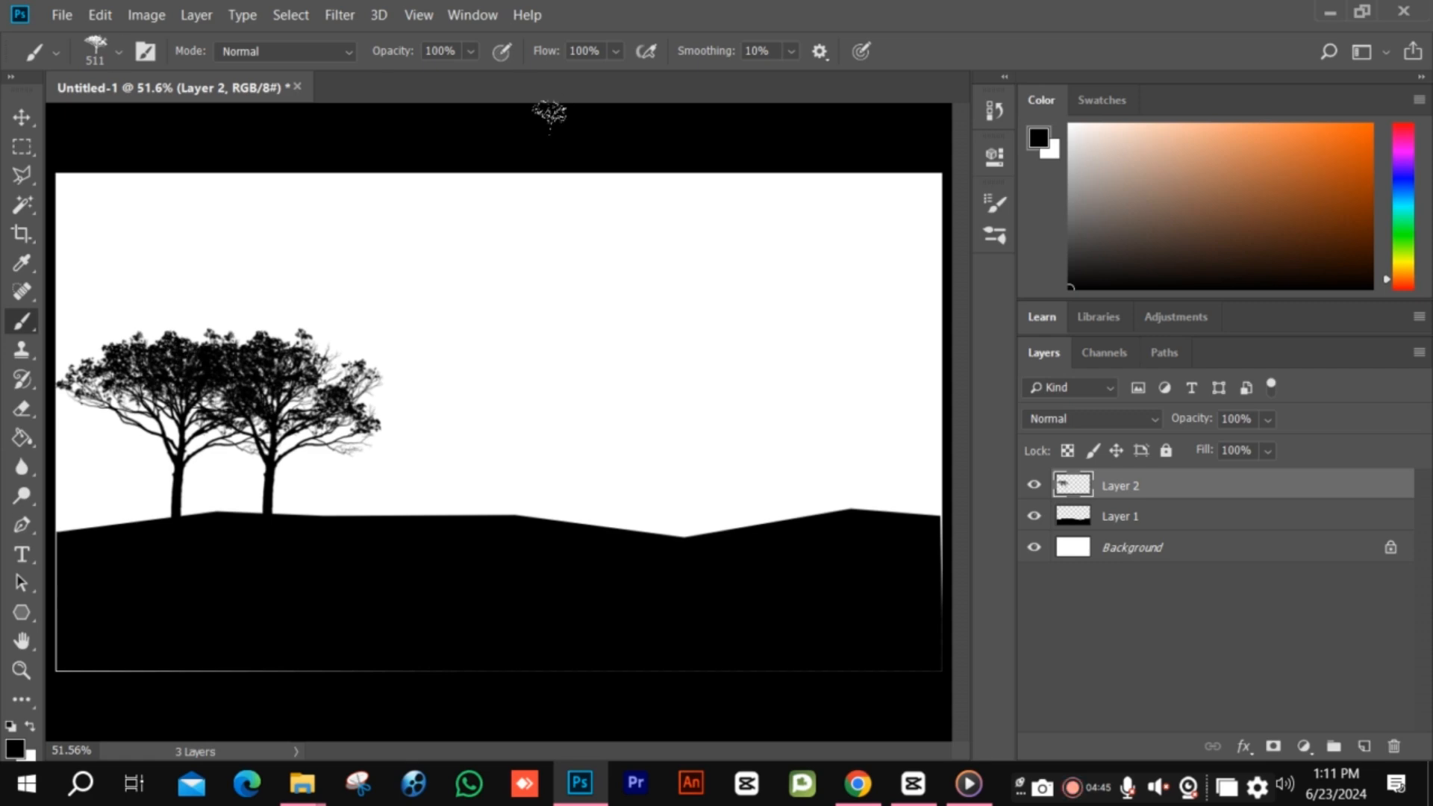
On a new layer above the first trees, stamp two trees on the ground's right side with the 511 px tree brush.
left_click(995, 203)
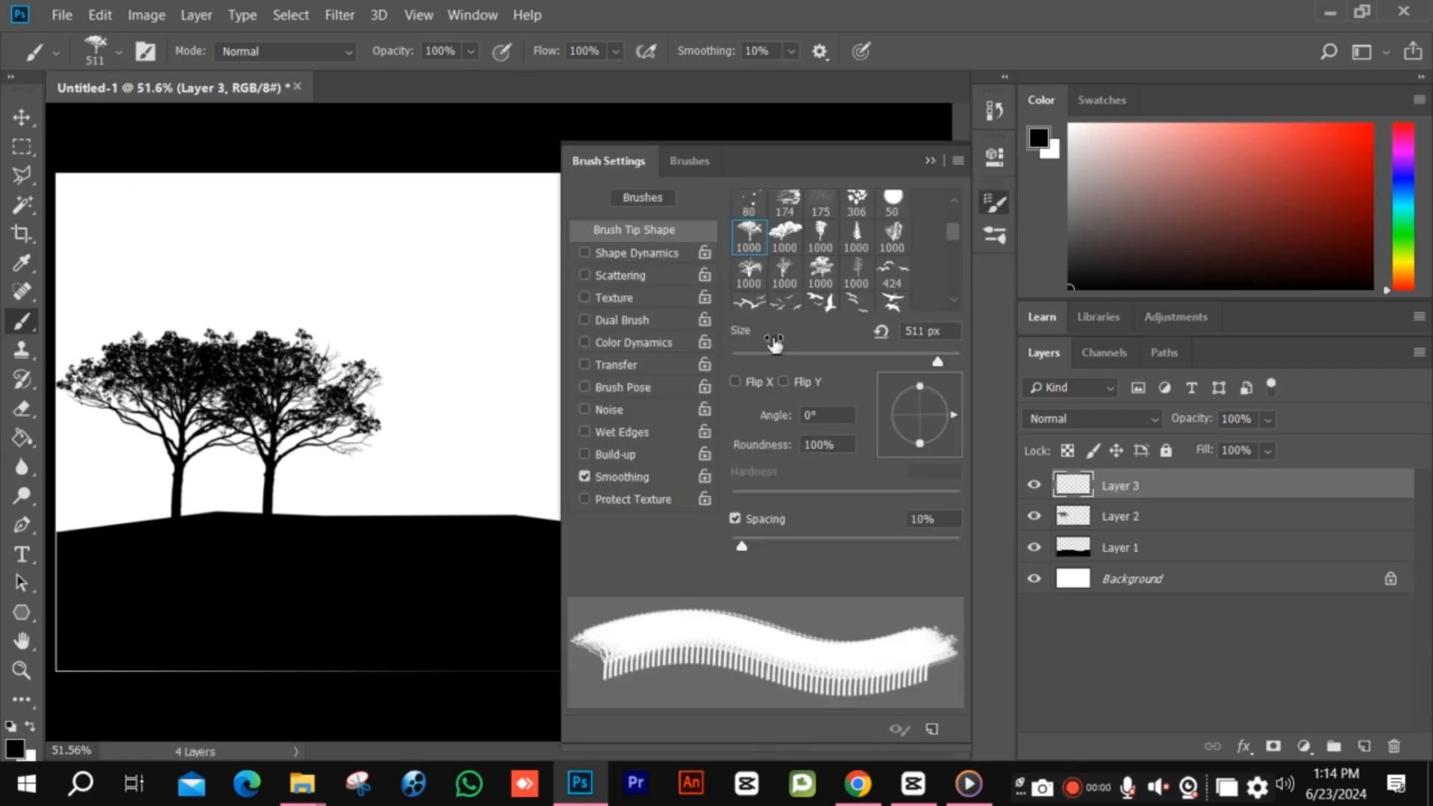
left_click(749, 235)
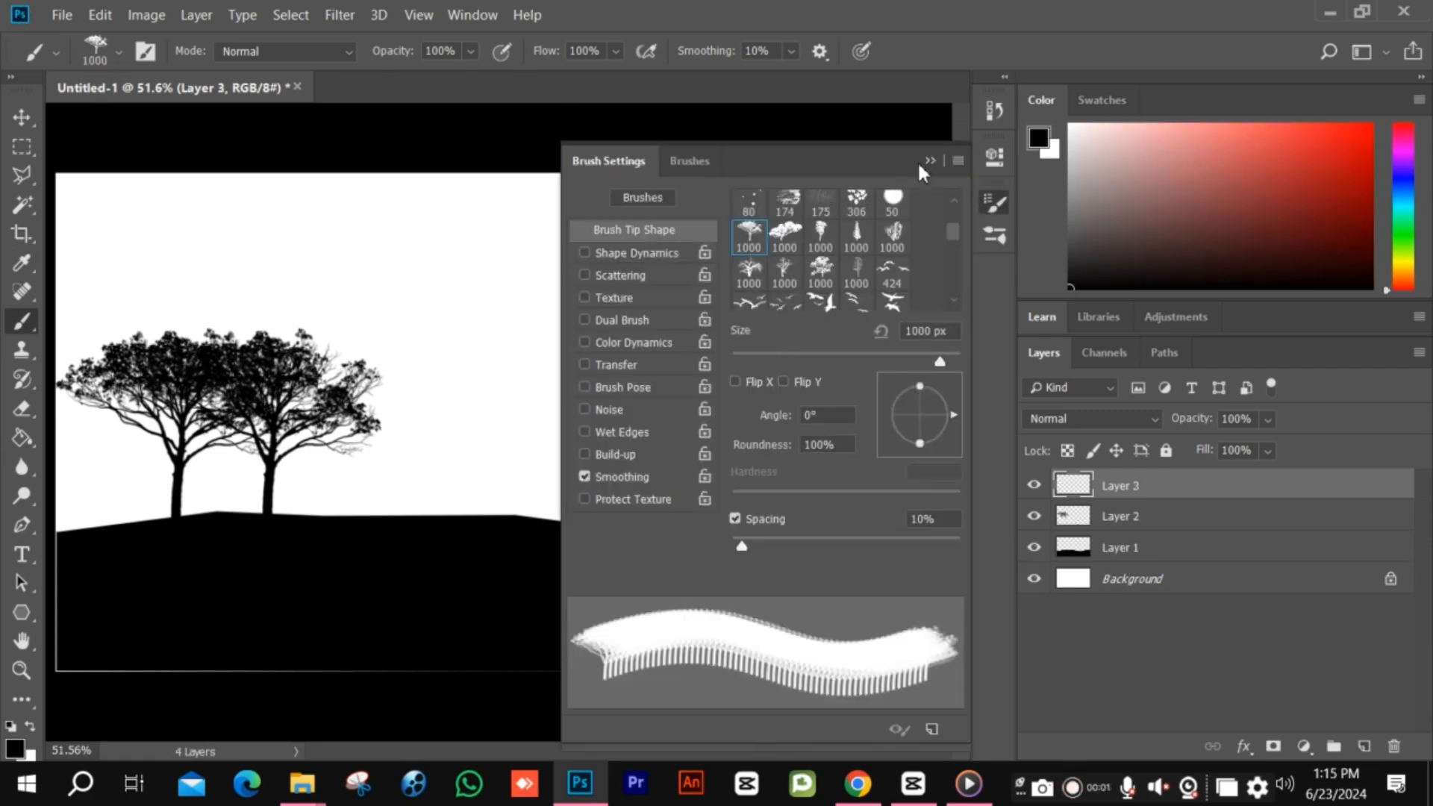
left_click(929, 160)
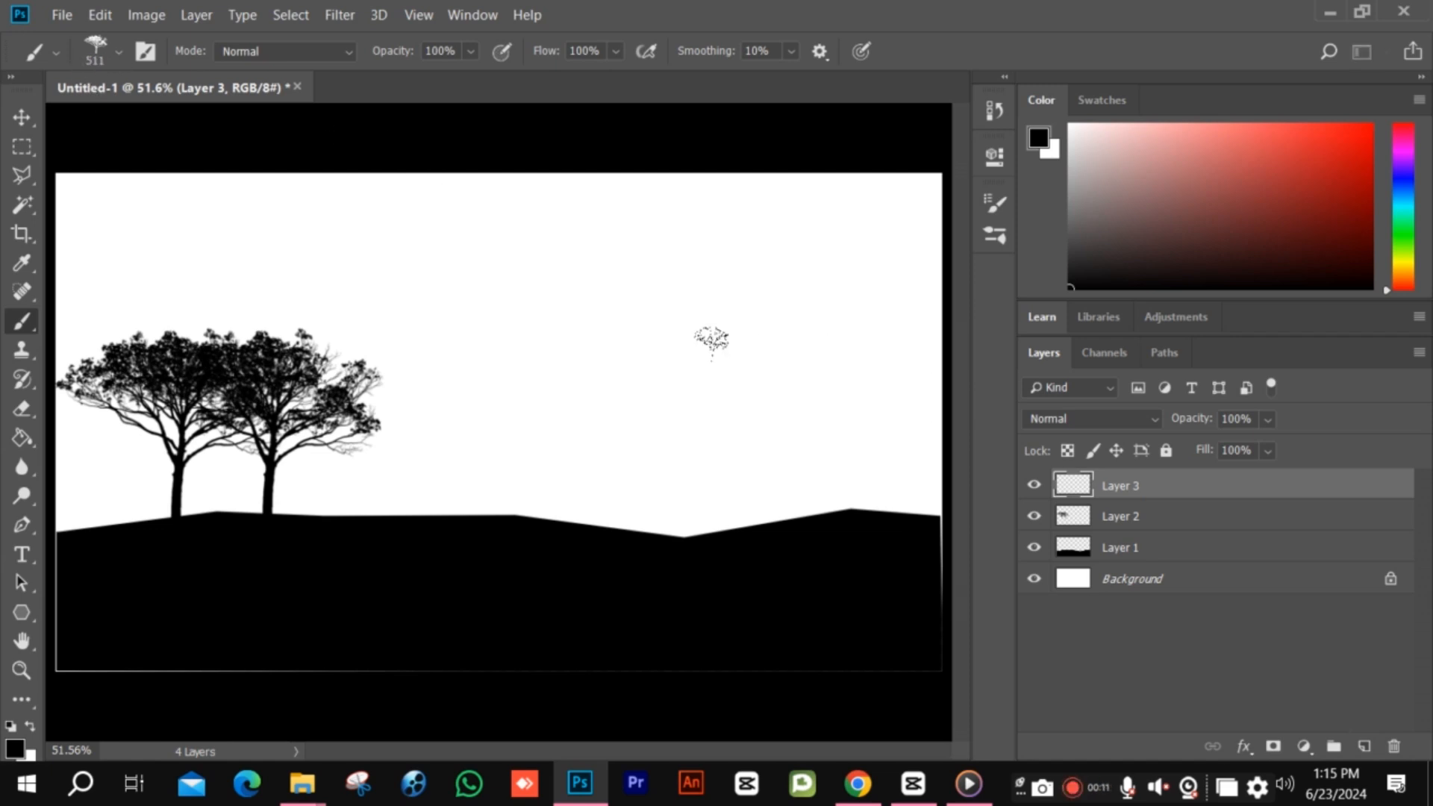
left_click(712, 342)
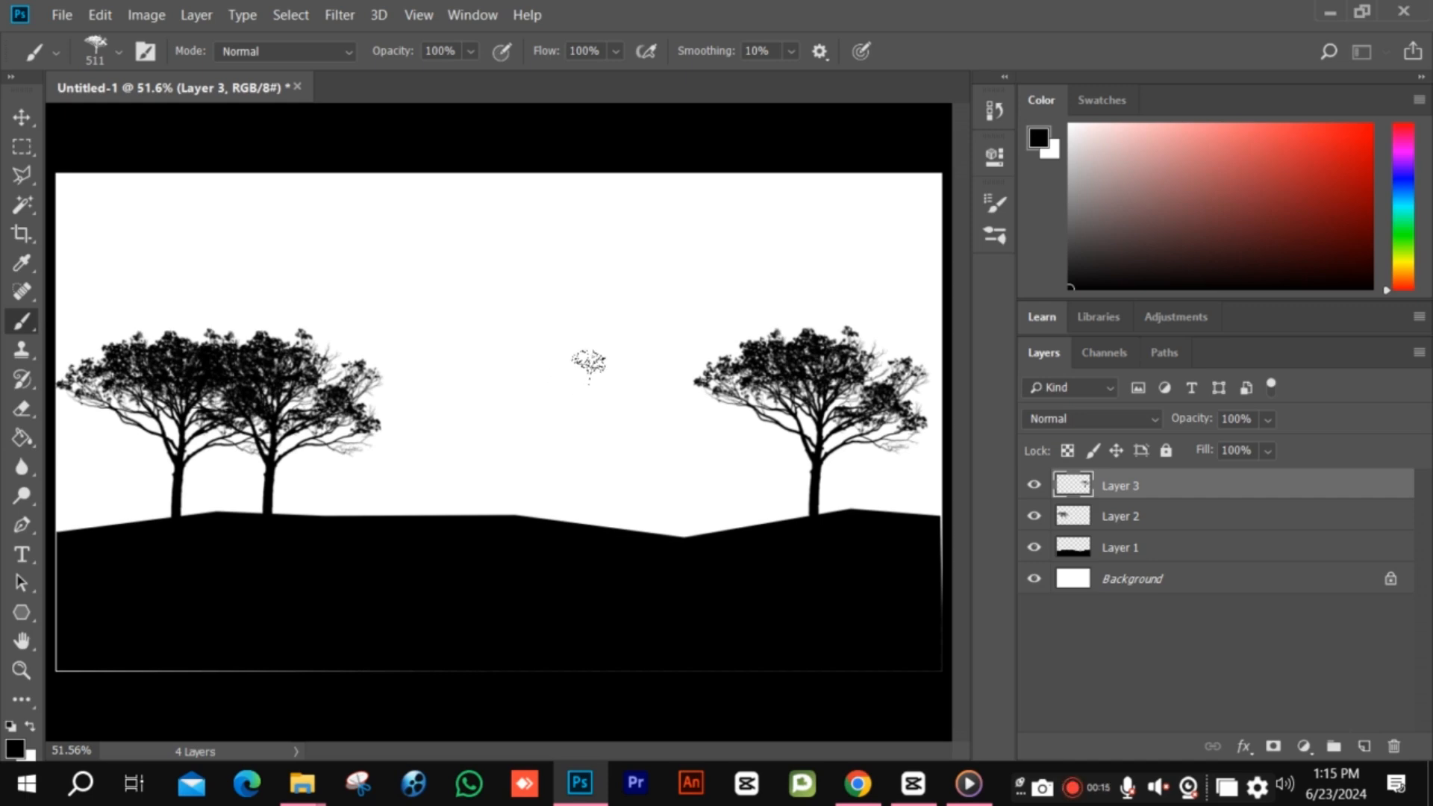
left_click(589, 364)
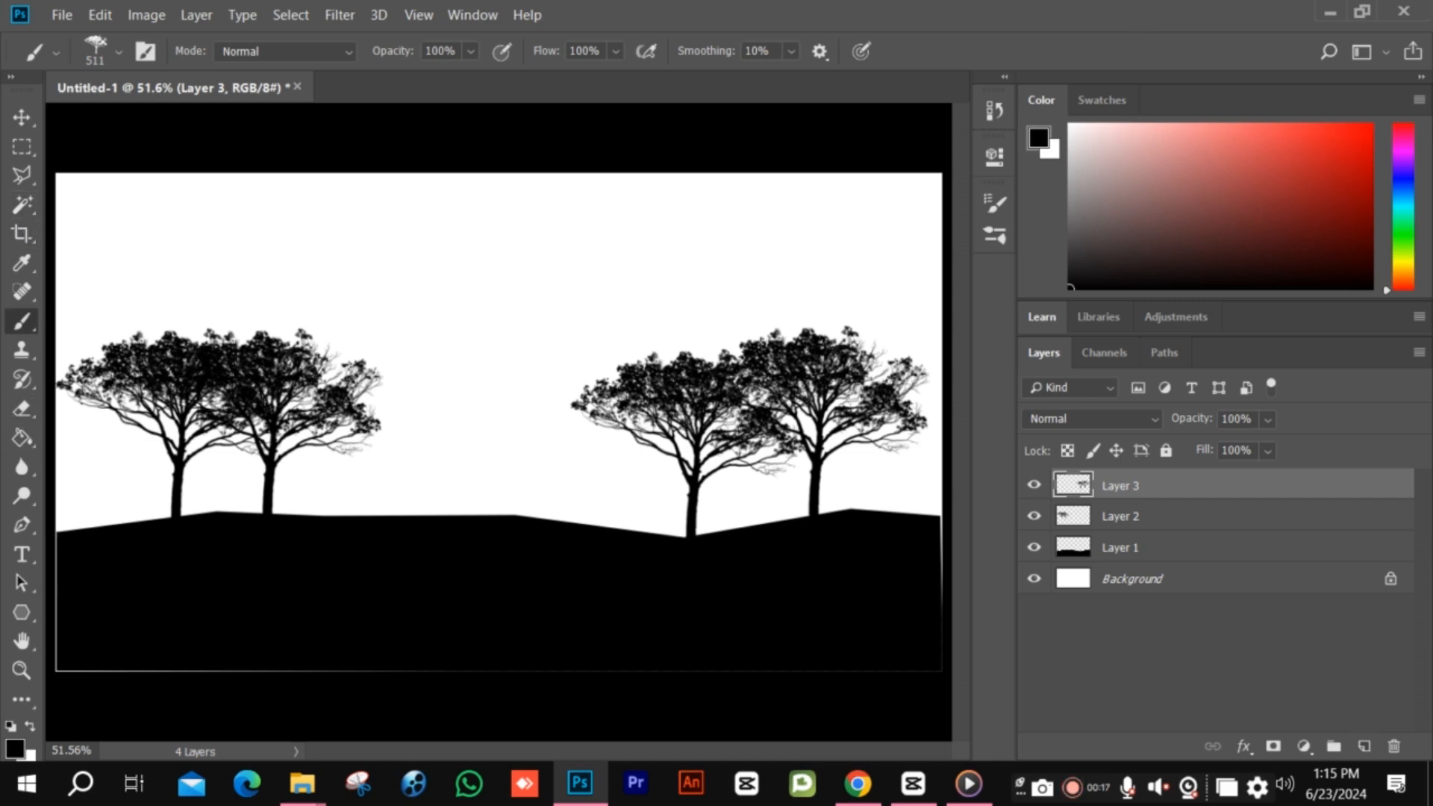
Stamp one more tree near each outer edge of the ground and deselect the layer with the Move tool.
left_click(112, 429)
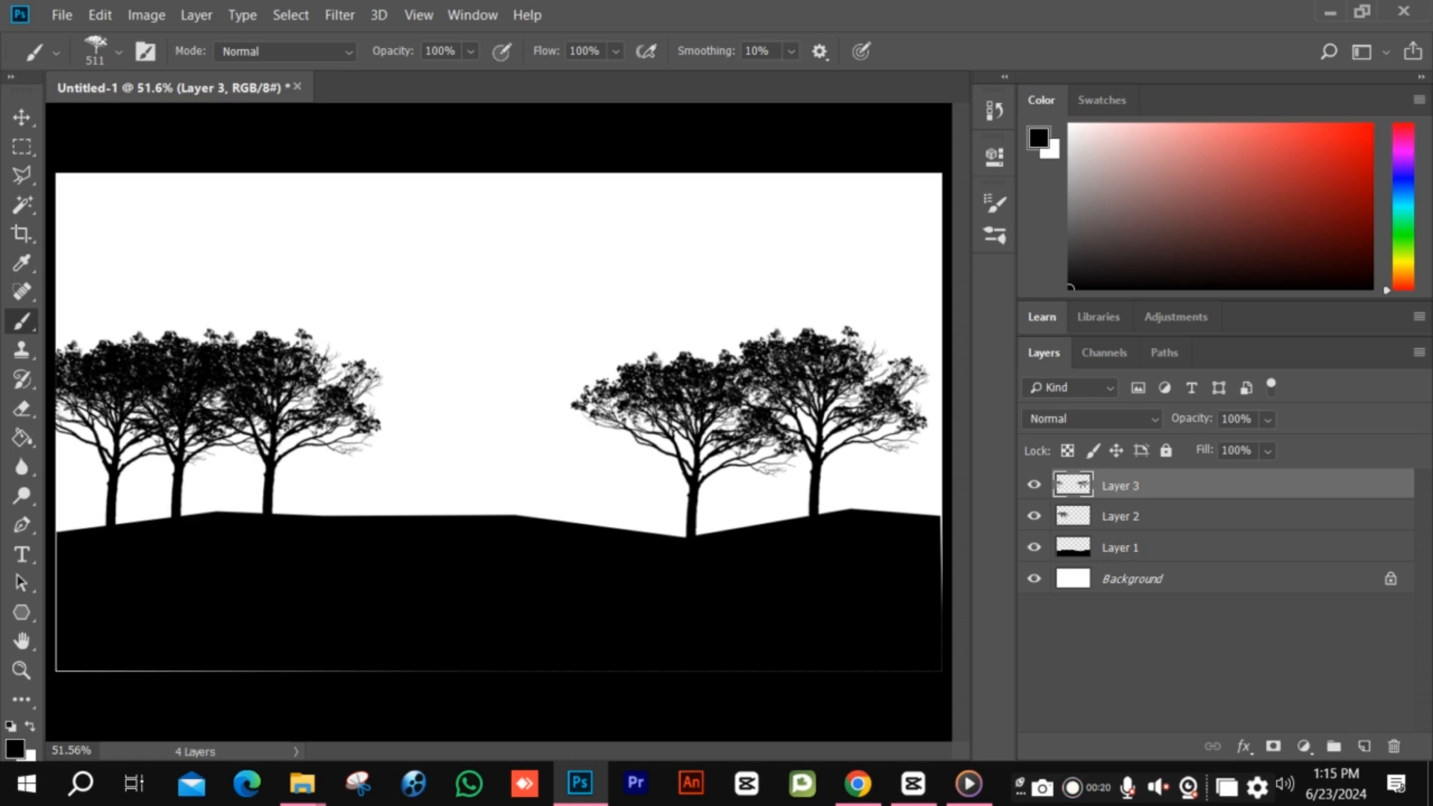
left_click(884, 424)
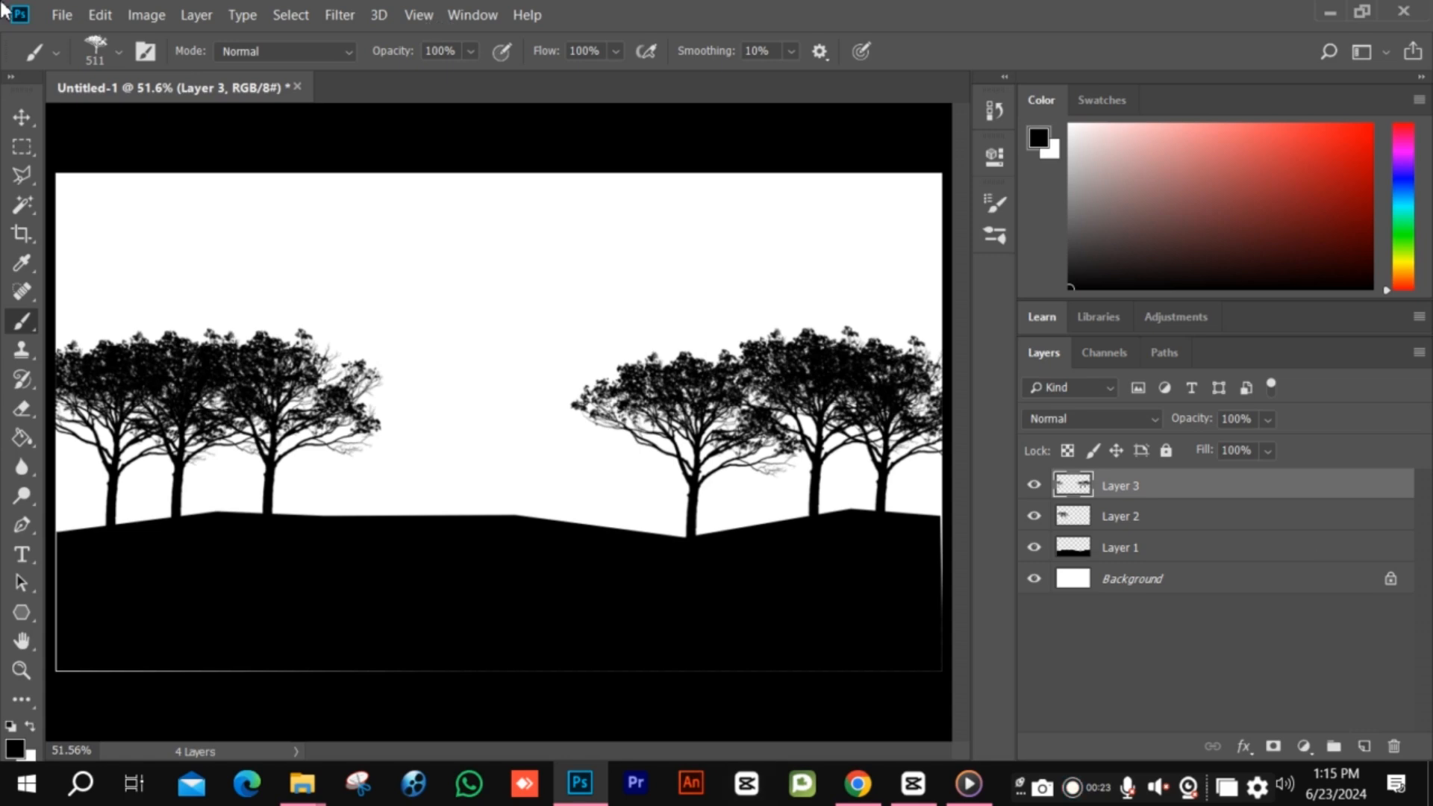
left_click(19, 120)
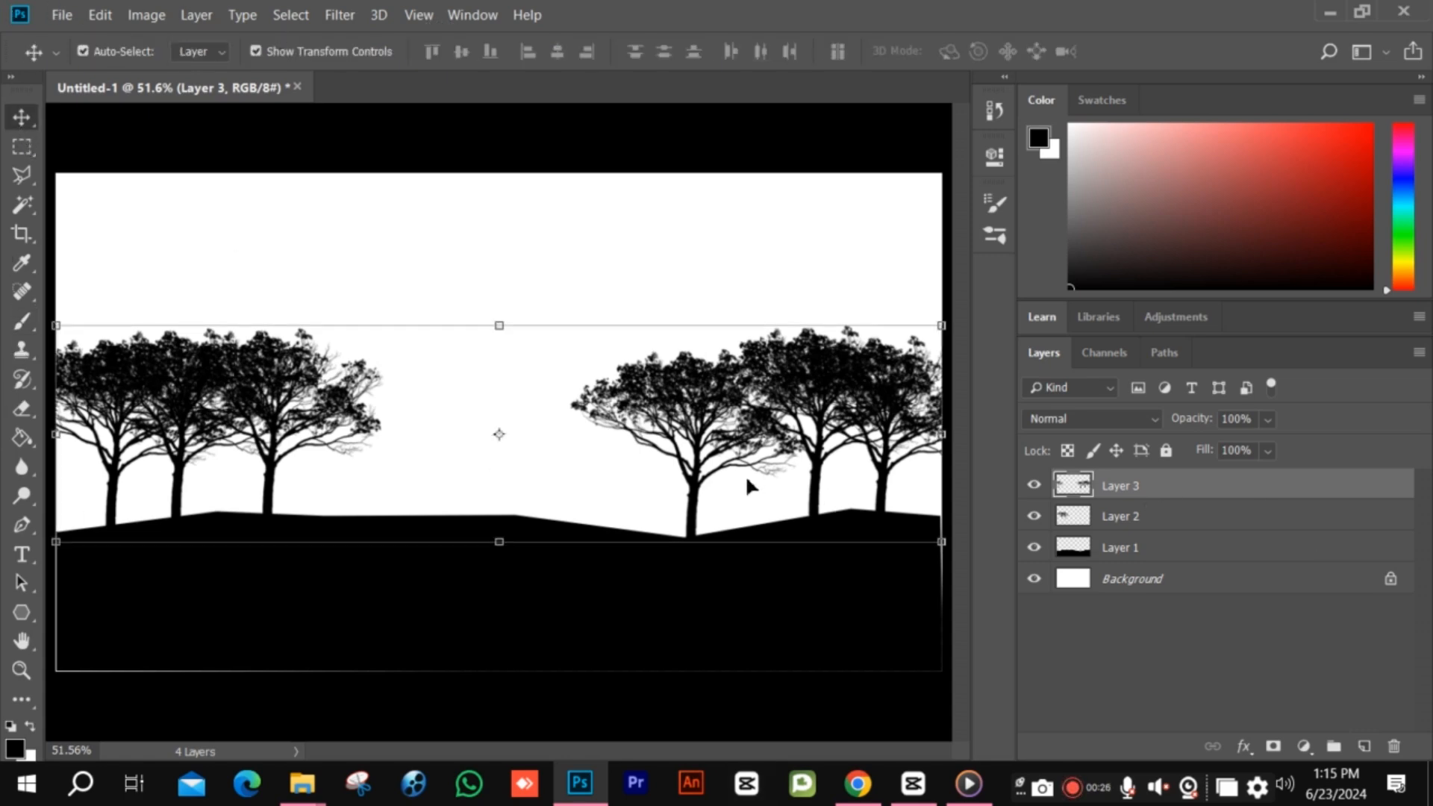
left_click(260, 217)
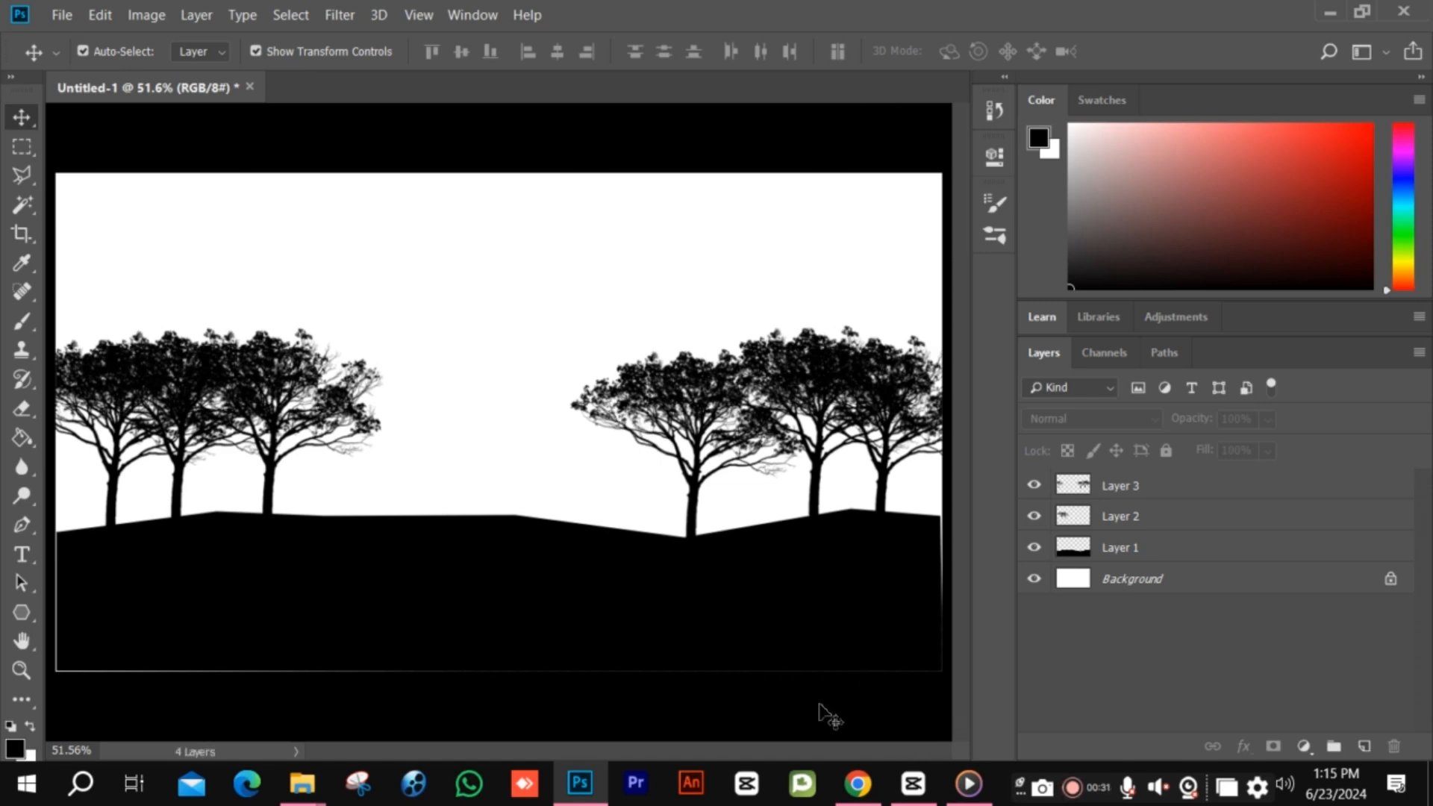
Switch to Chrome, search Google for "bird brush photoshop", view Brusheezy's Bird Photoshop Brushes page and return to Photoshop.
left_click(860, 786)
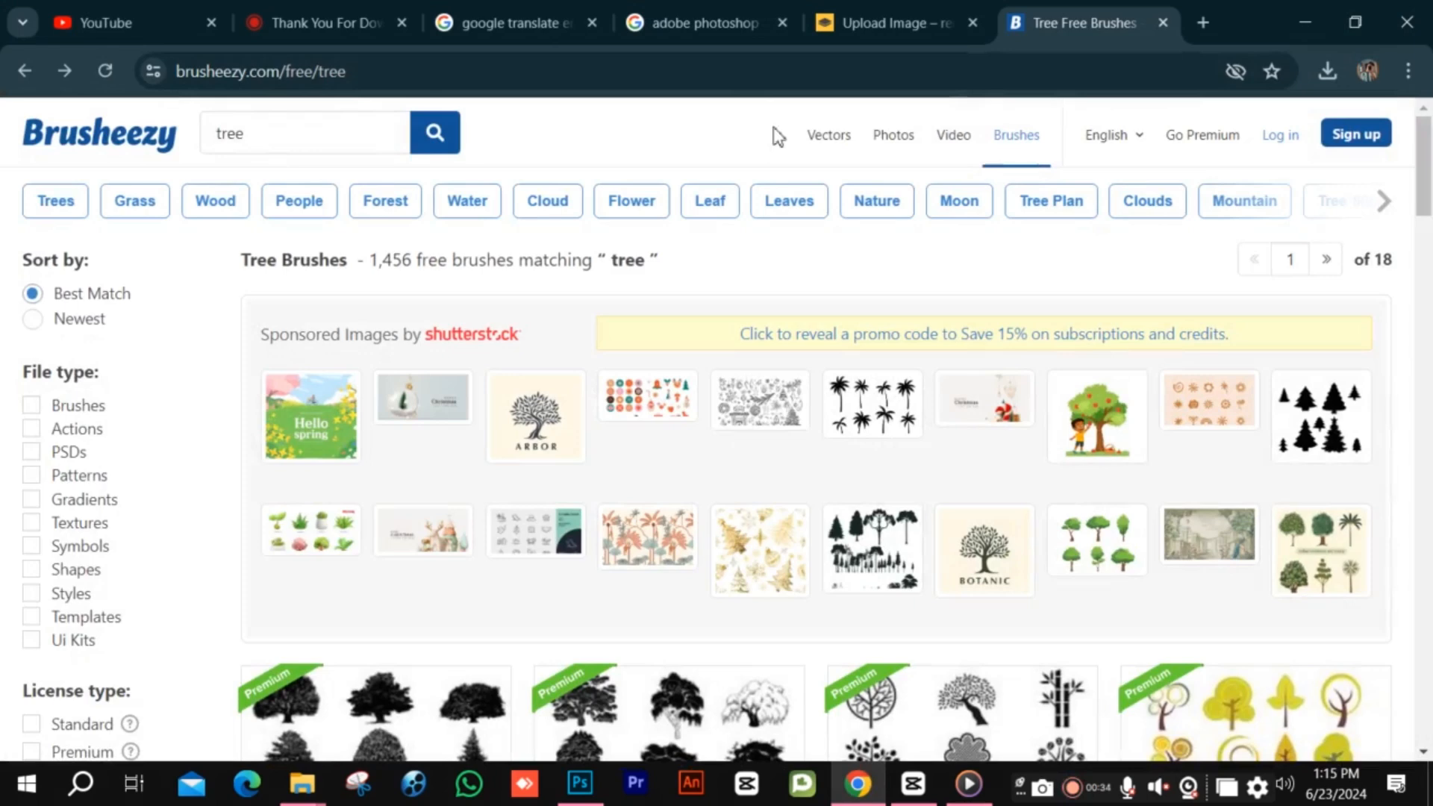
left_click(65, 71)
type("bird brush photoshop")
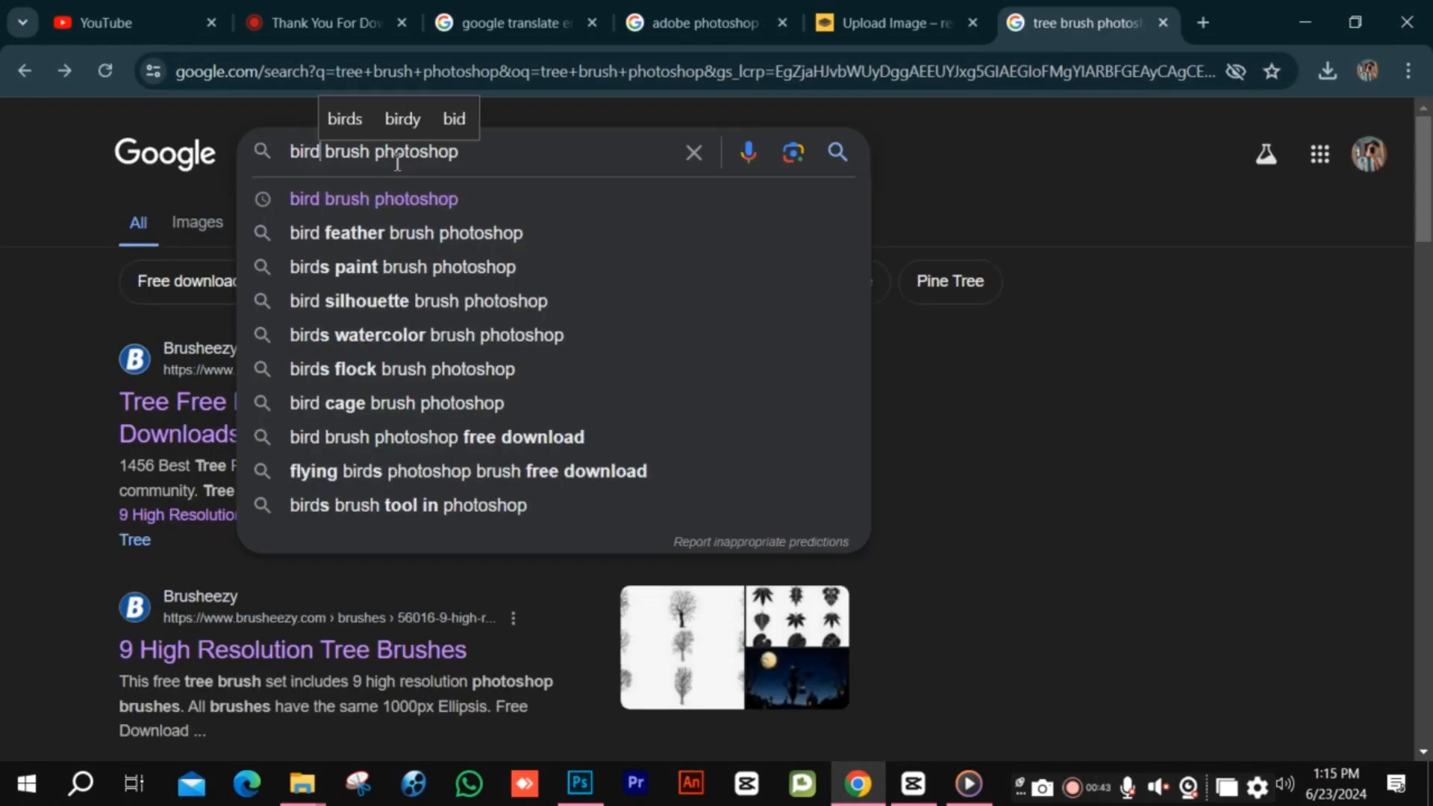
key("Return")
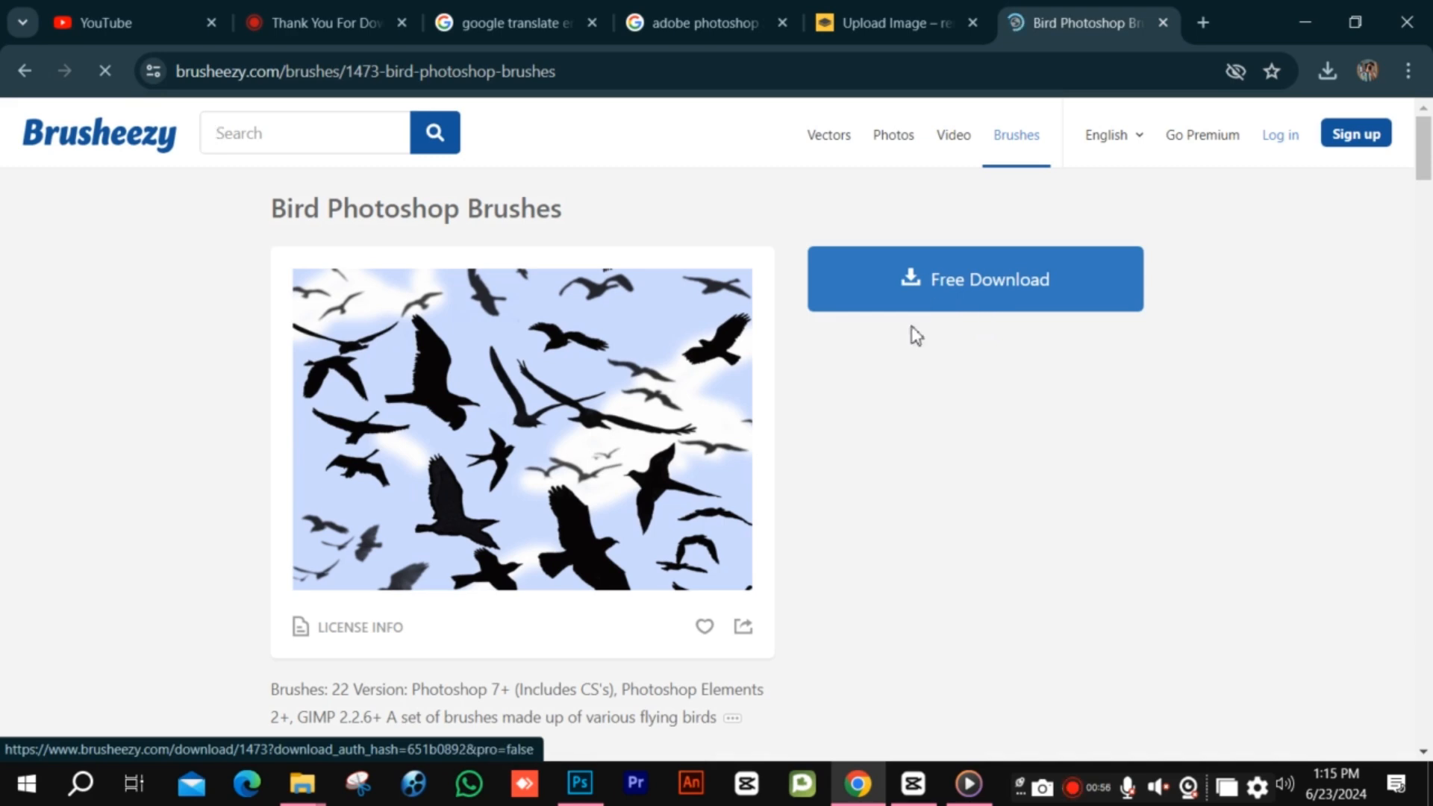
left_click(1288, 2)
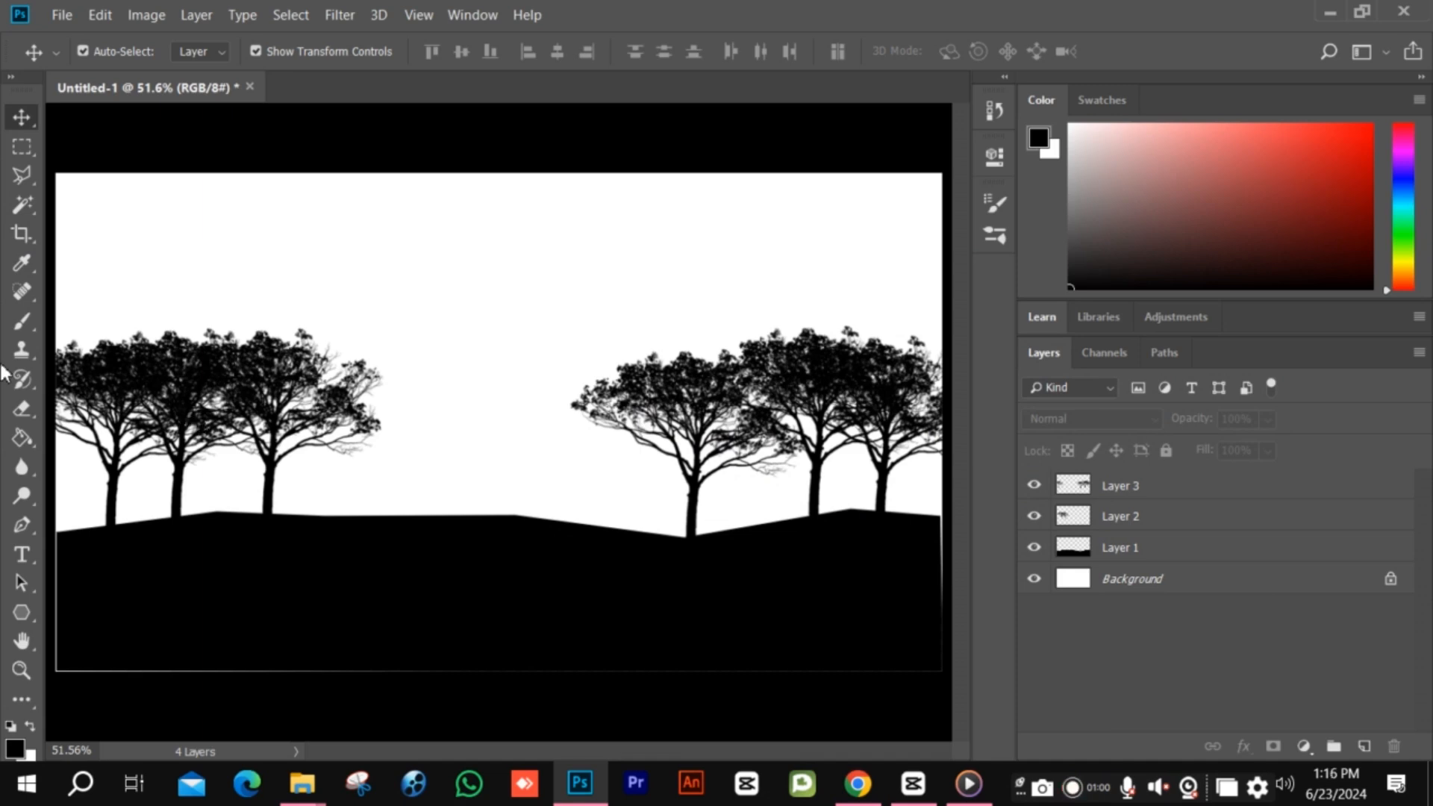
Activate the Brush tool and add a new layer above the topmost tree layer, Layer 3.
left_click(20, 319)
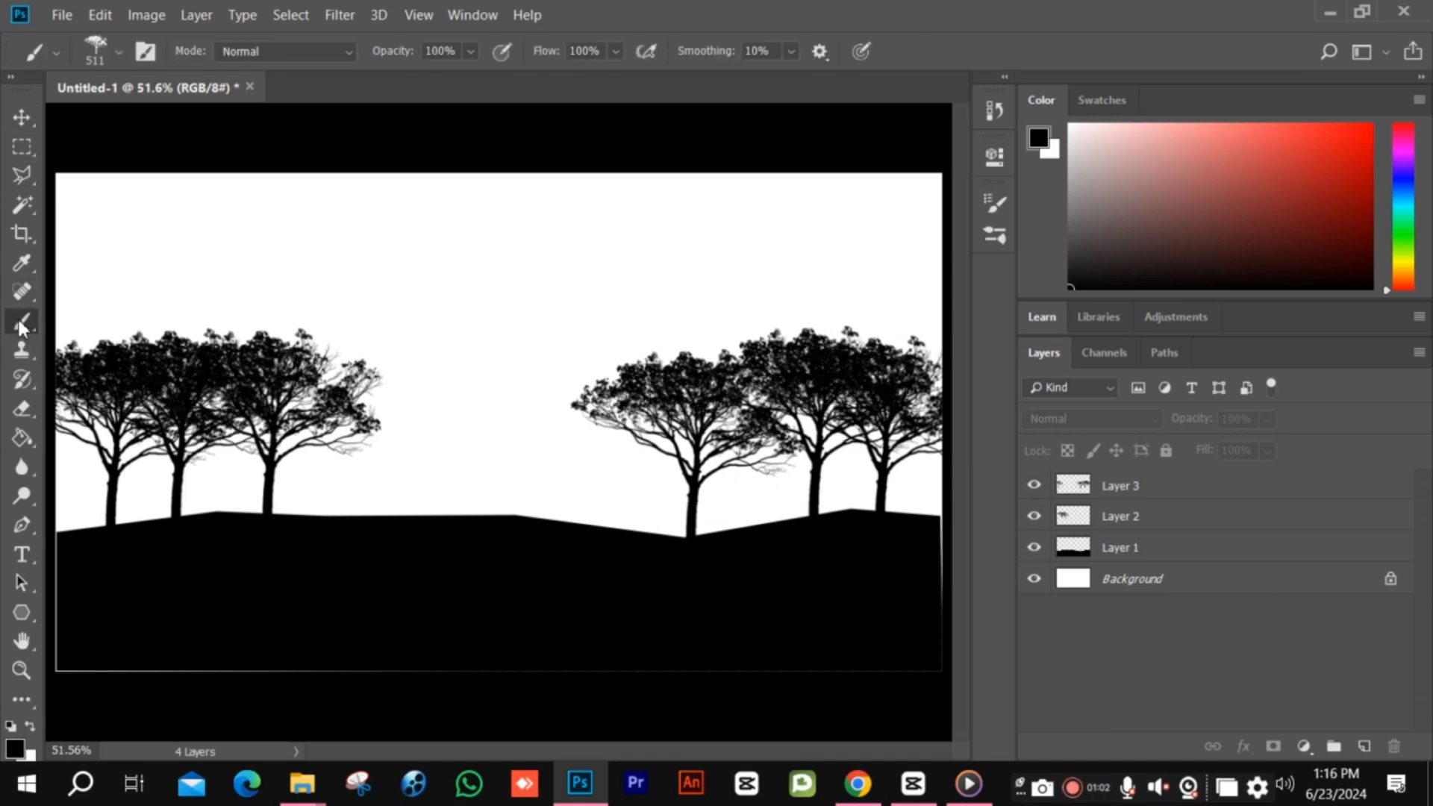
left_click(1230, 514)
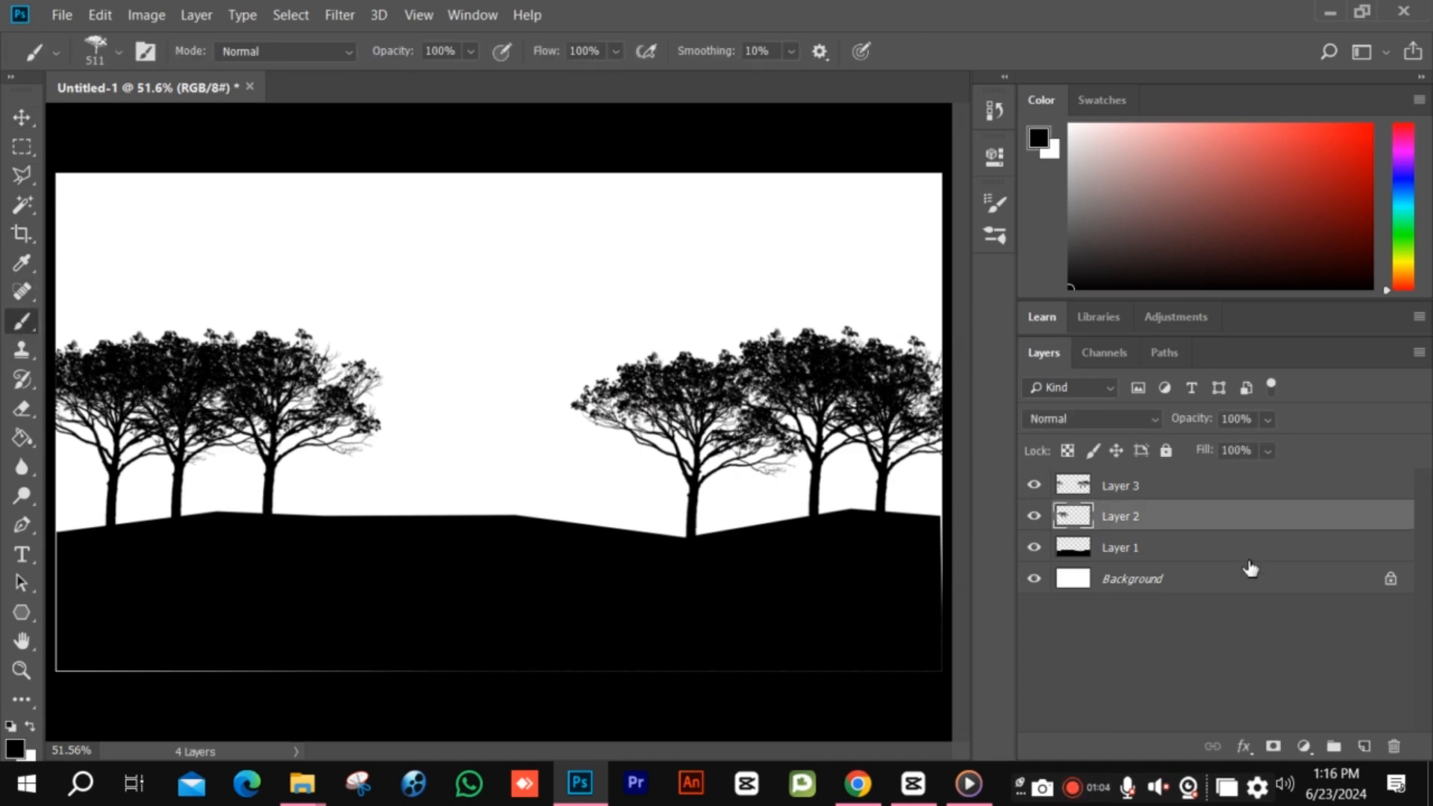
left_click(1232, 489)
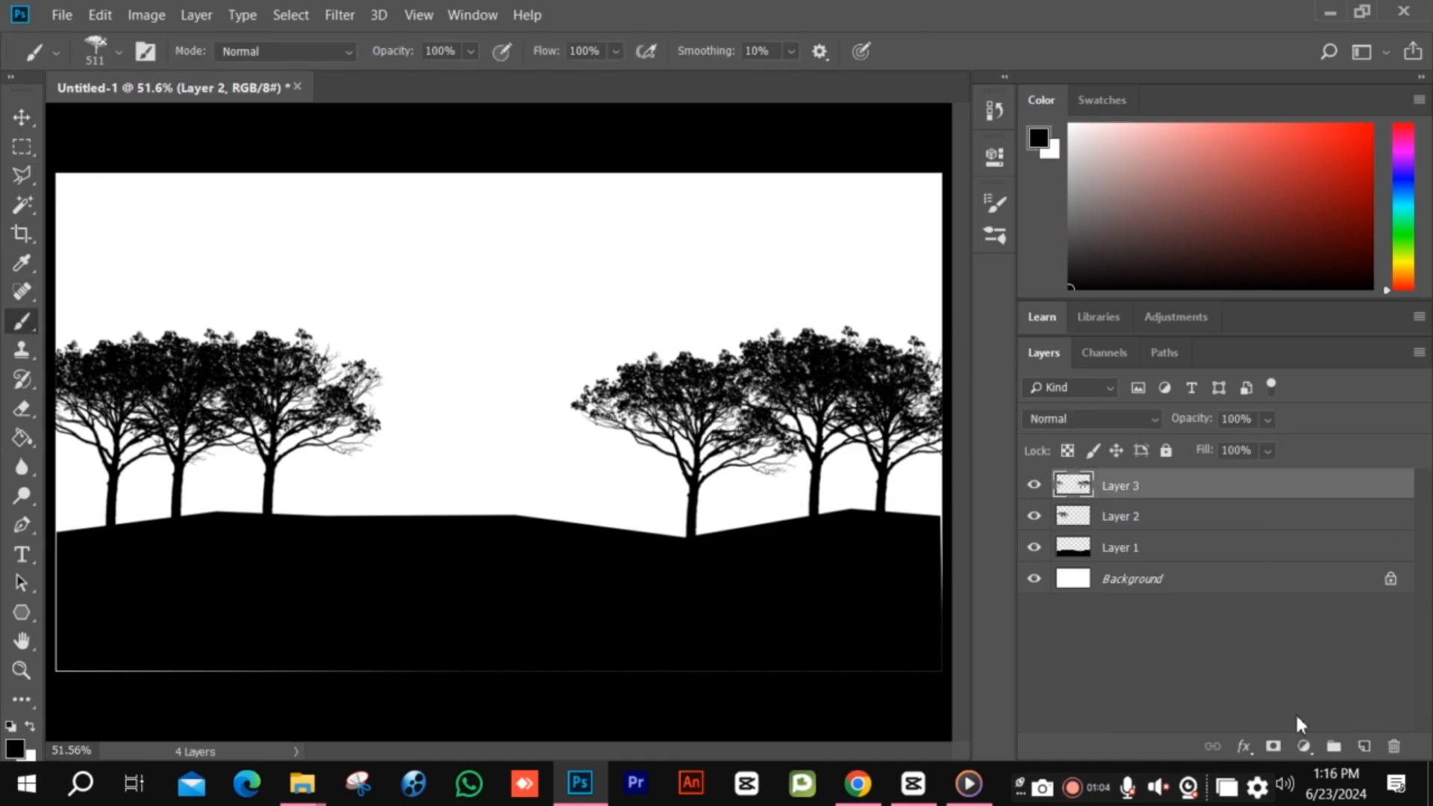
left_click(1364, 746)
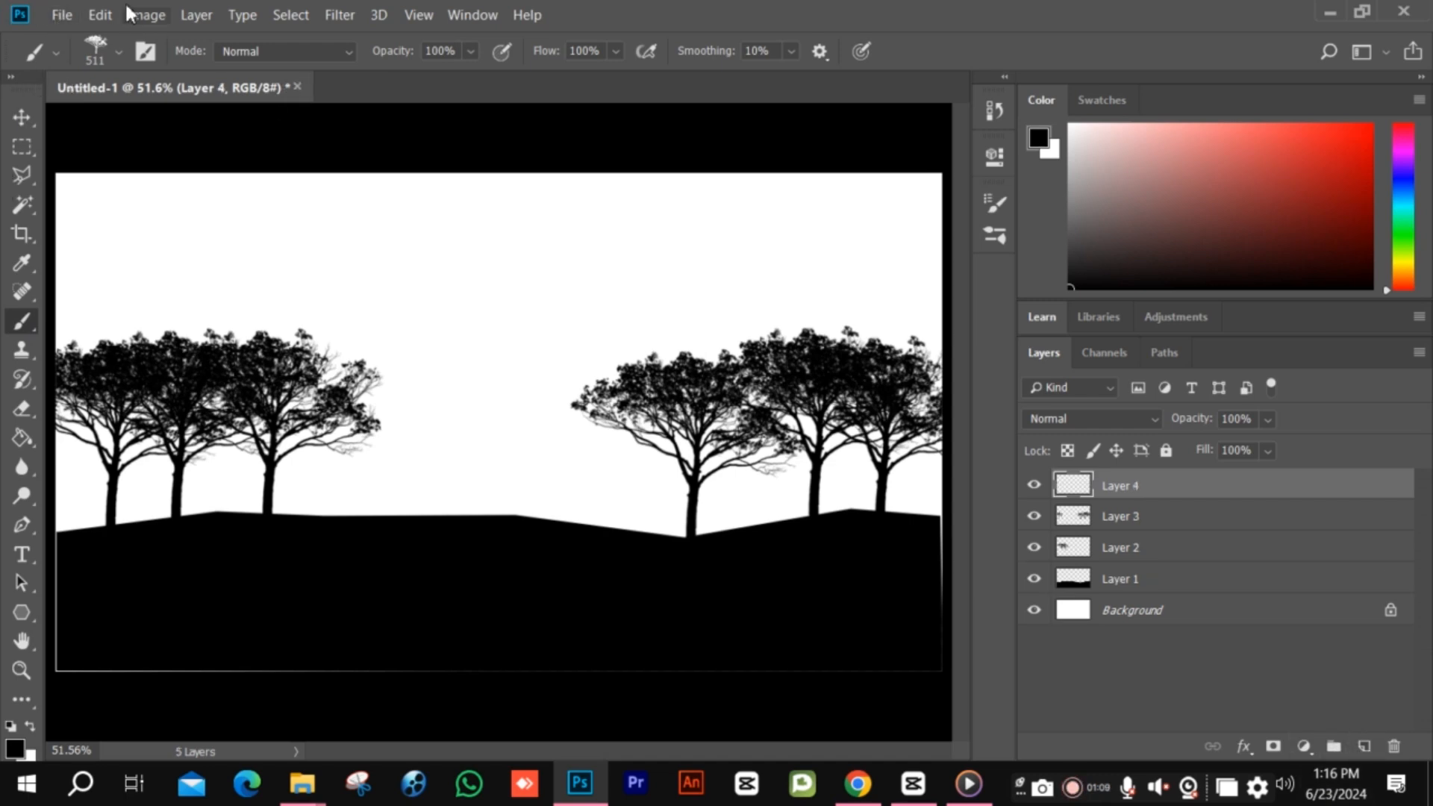
Stamp five flocks across the sky with the 304 px flying-birds brush tip and add another new layer above them.
left_click(117, 53)
left_click(115, 46)
left_click(998, 201)
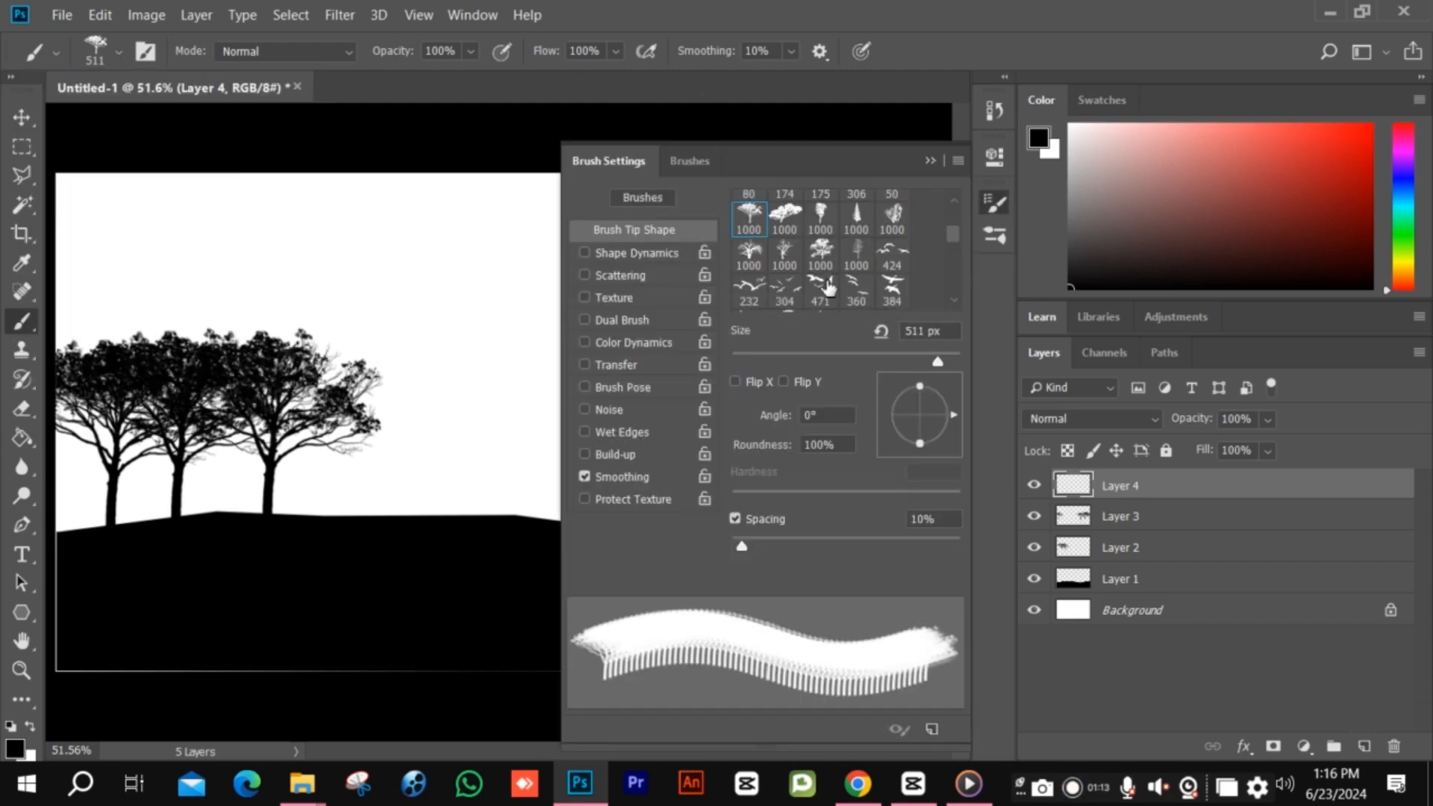
left_click(793, 294)
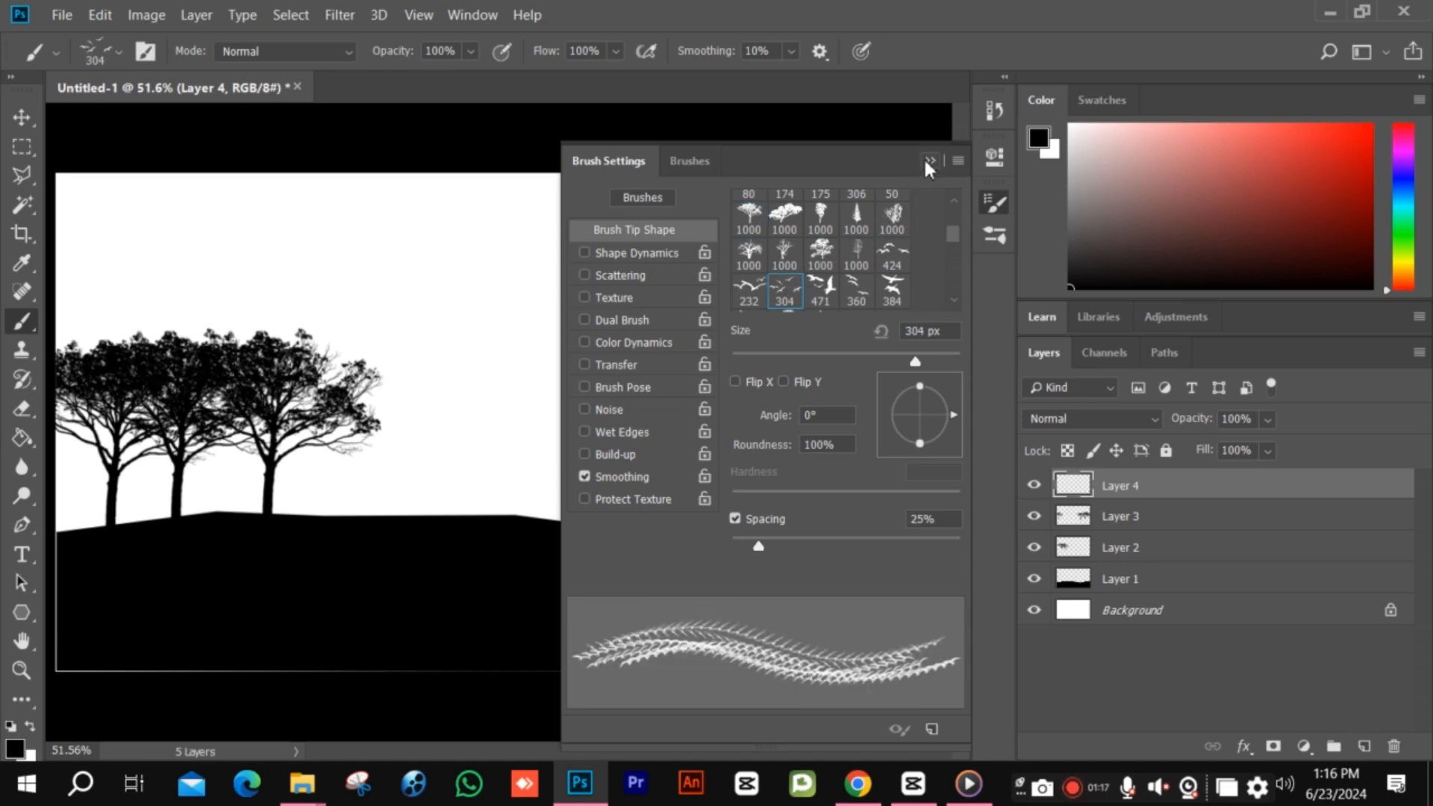
left_click(930, 161)
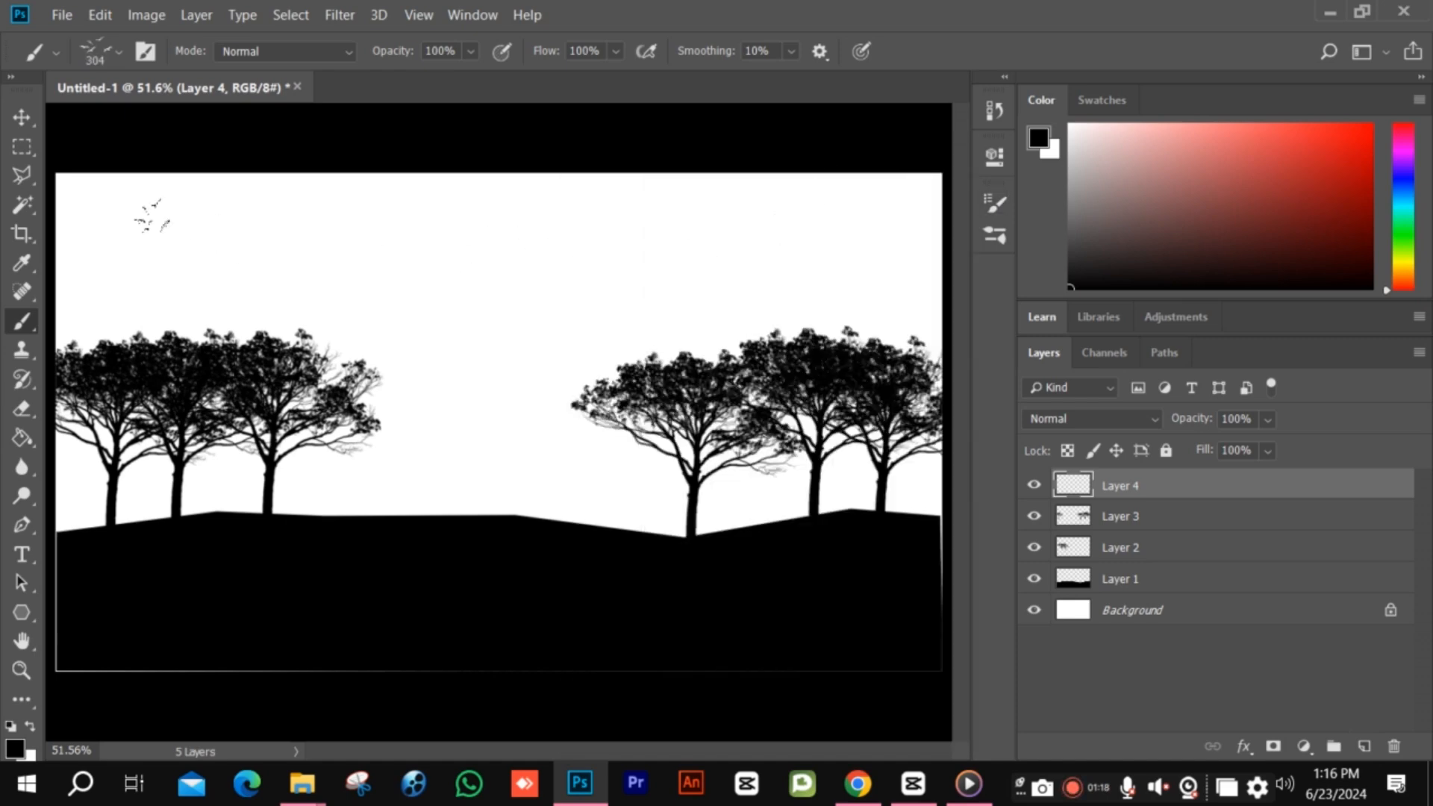
mouse_move(97, 211)
left_mouse_down()
mouse_move(211, 233)
mouse_move(308, 228)
mouse_move(355, 239)
mouse_move(377, 265)
mouse_move(502, 215)
mouse_move(671, 265)
left_mouse_up()
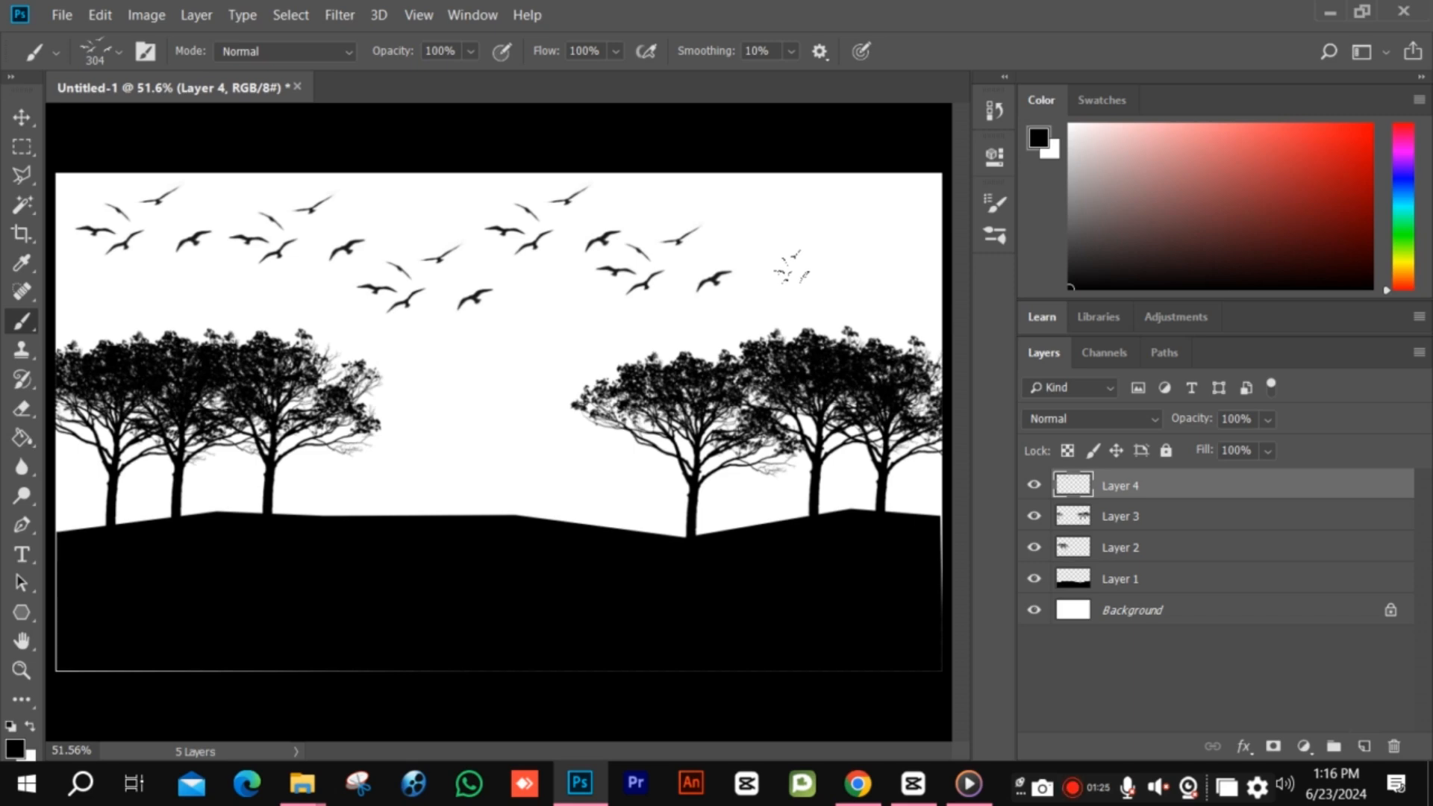
left_click_drag(793, 267, 892, 299)
left_click(1365, 747)
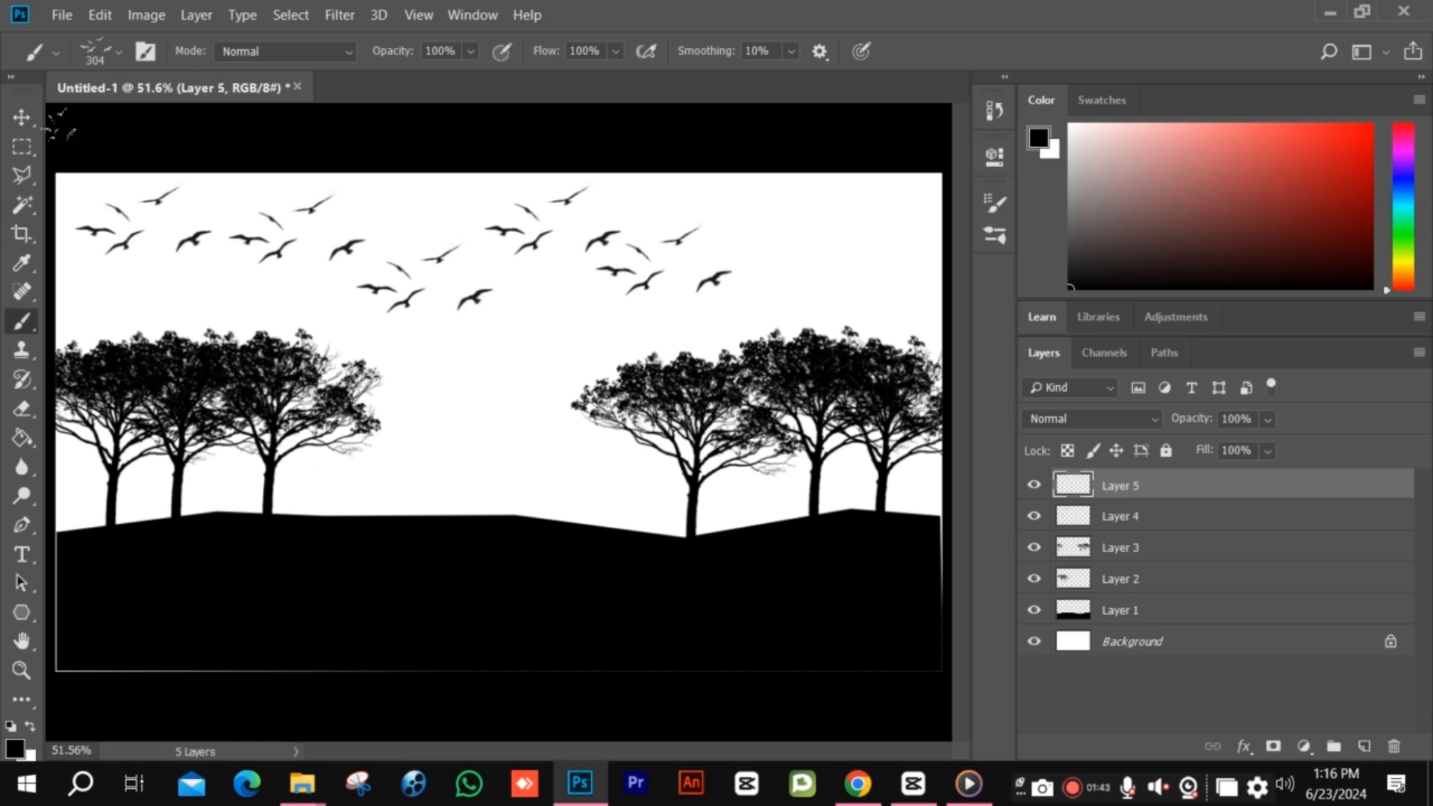
Switch to Chrome and search Brusheezy for "moon" brushes.
left_click(1333, 11)
left_click(858, 783)
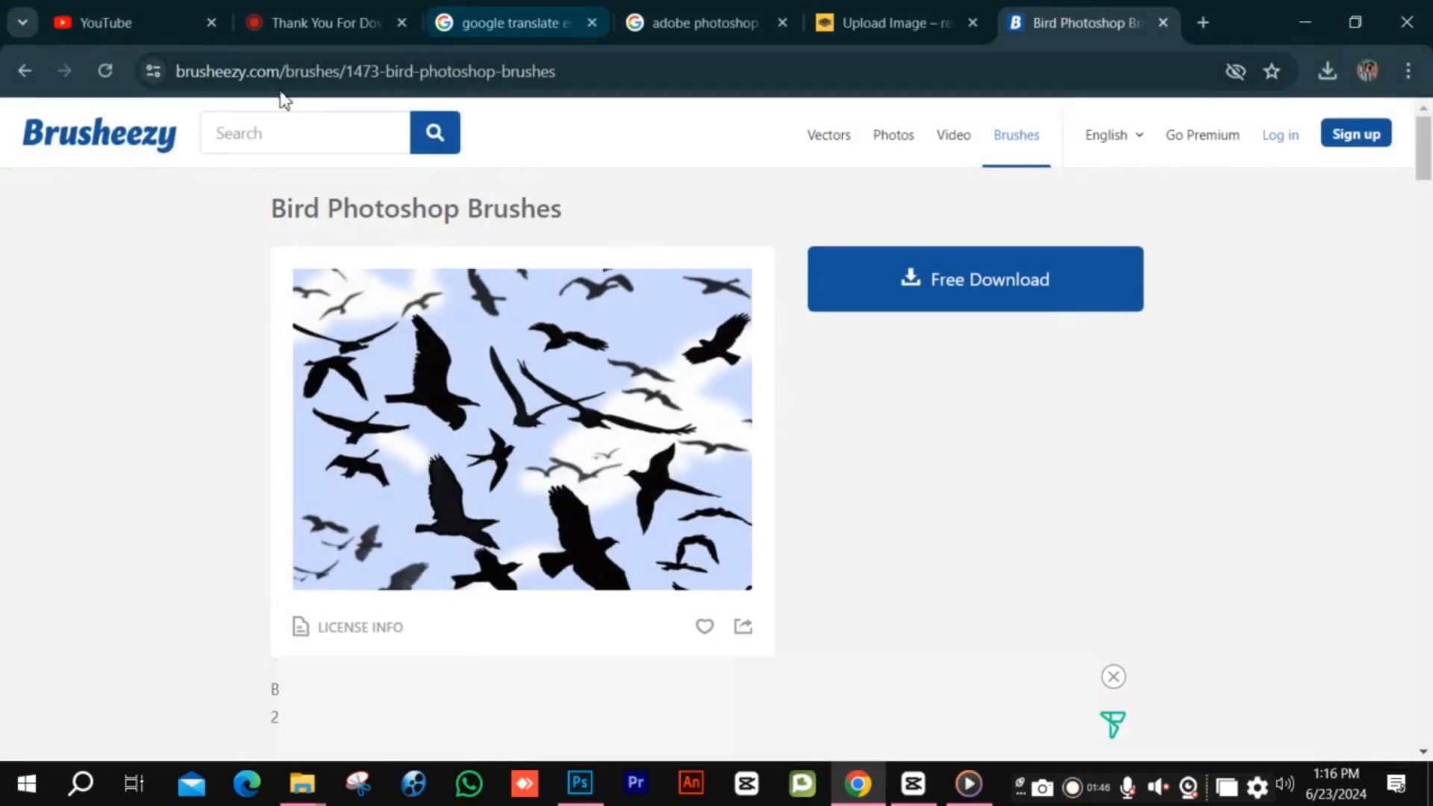
type("moo")
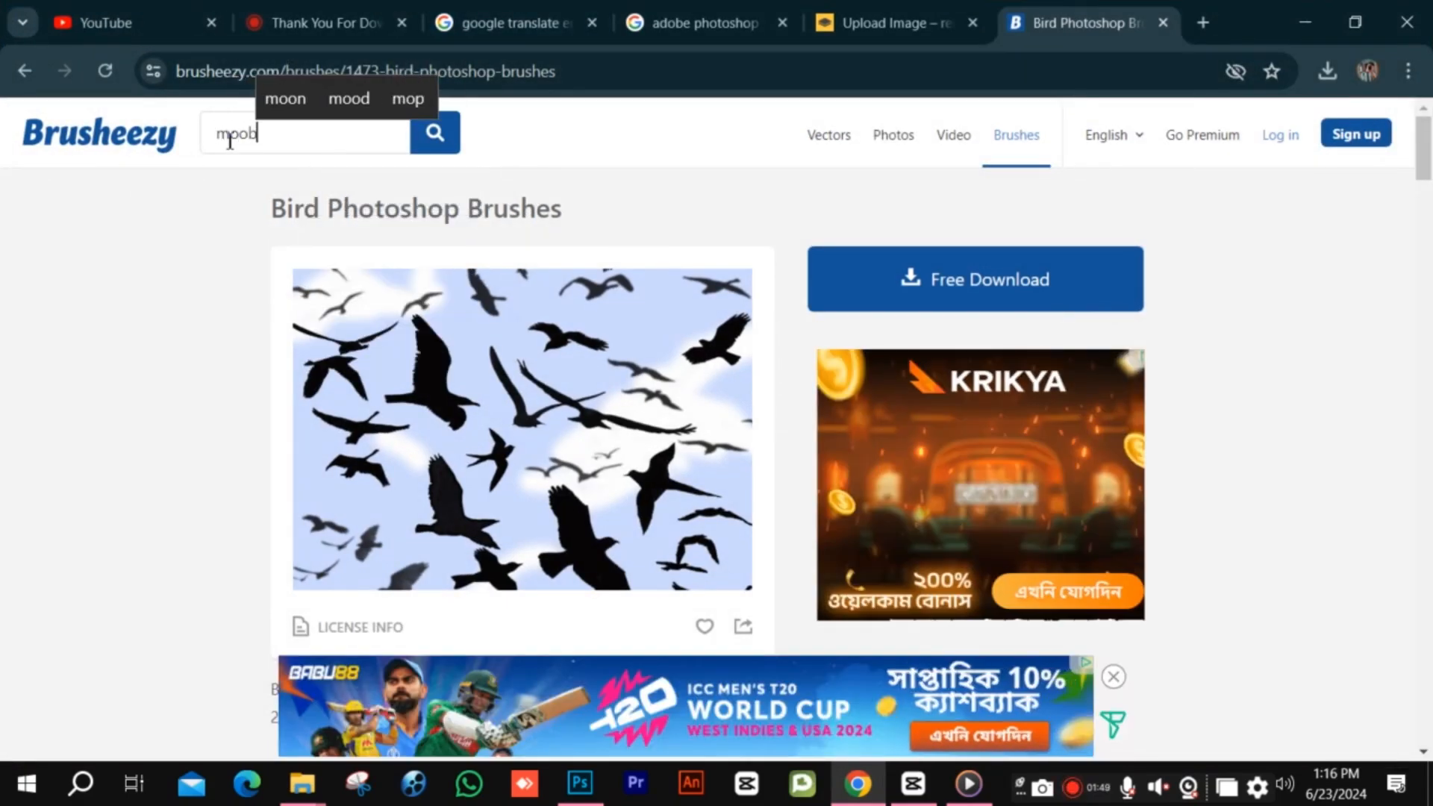
type("n")
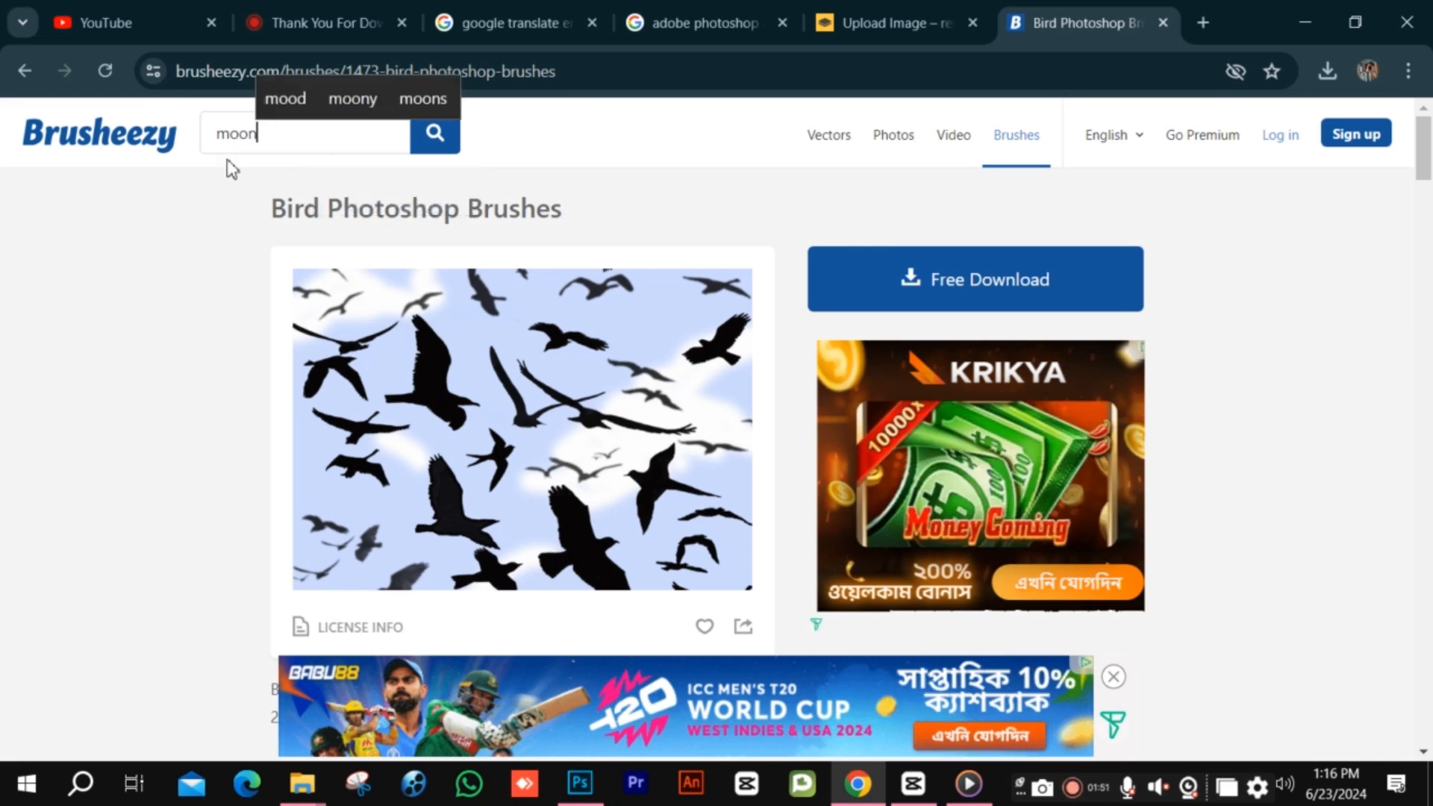
key("Return")
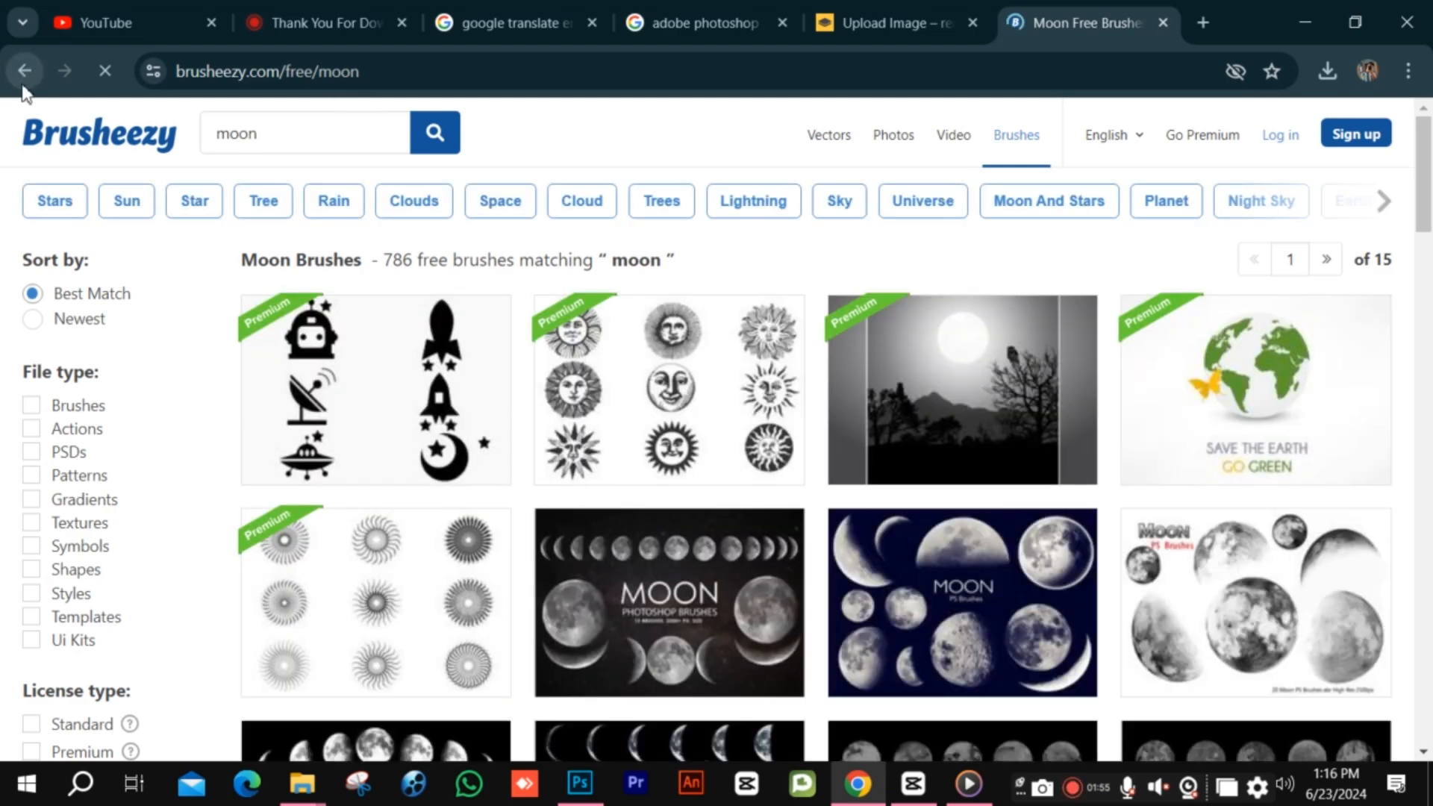
Browse the moon brush results, view the Free Moon Photoshop Brushes page, and return to Photoshop.
scroll(676, 588, "down", 7)
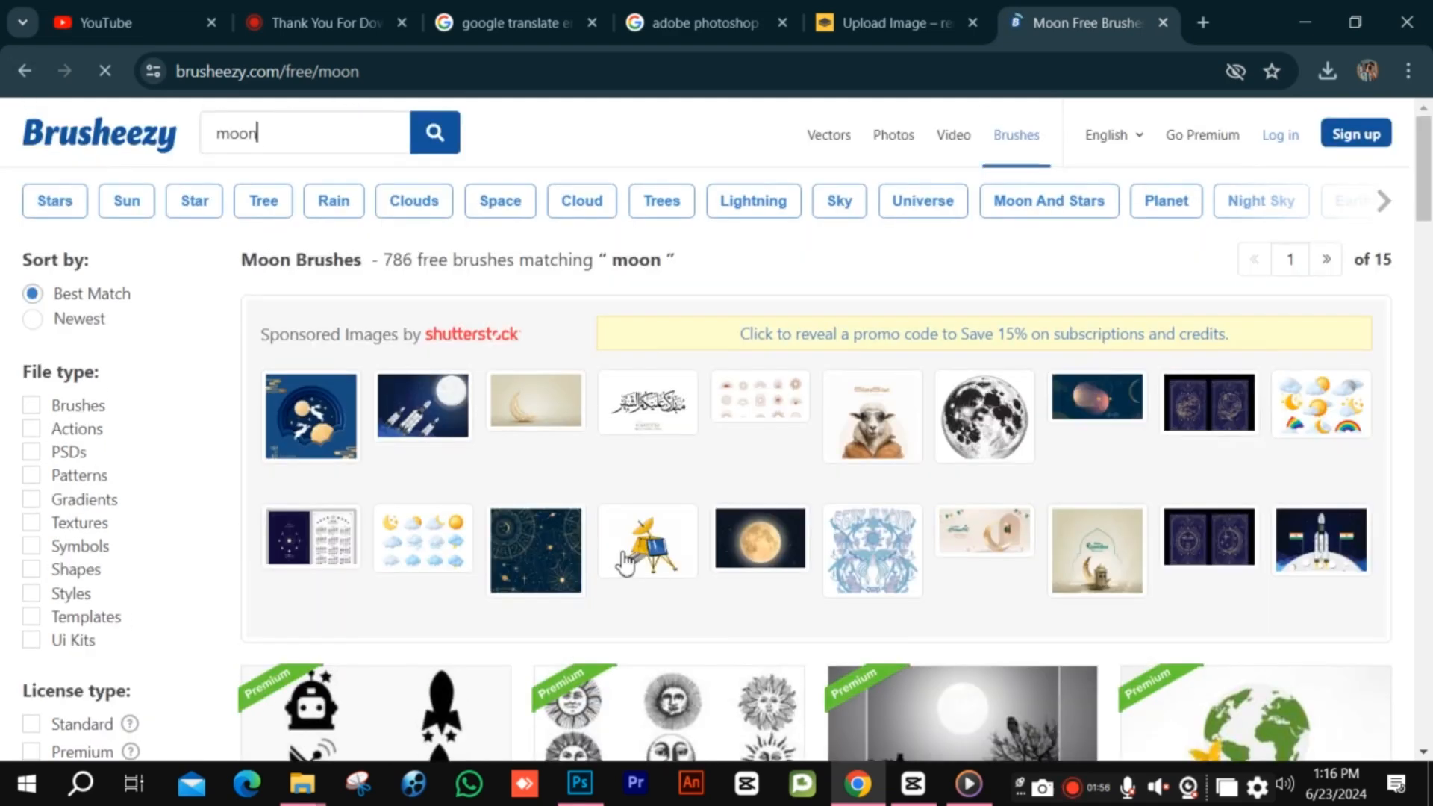
scroll(656, 304, "down", 1)
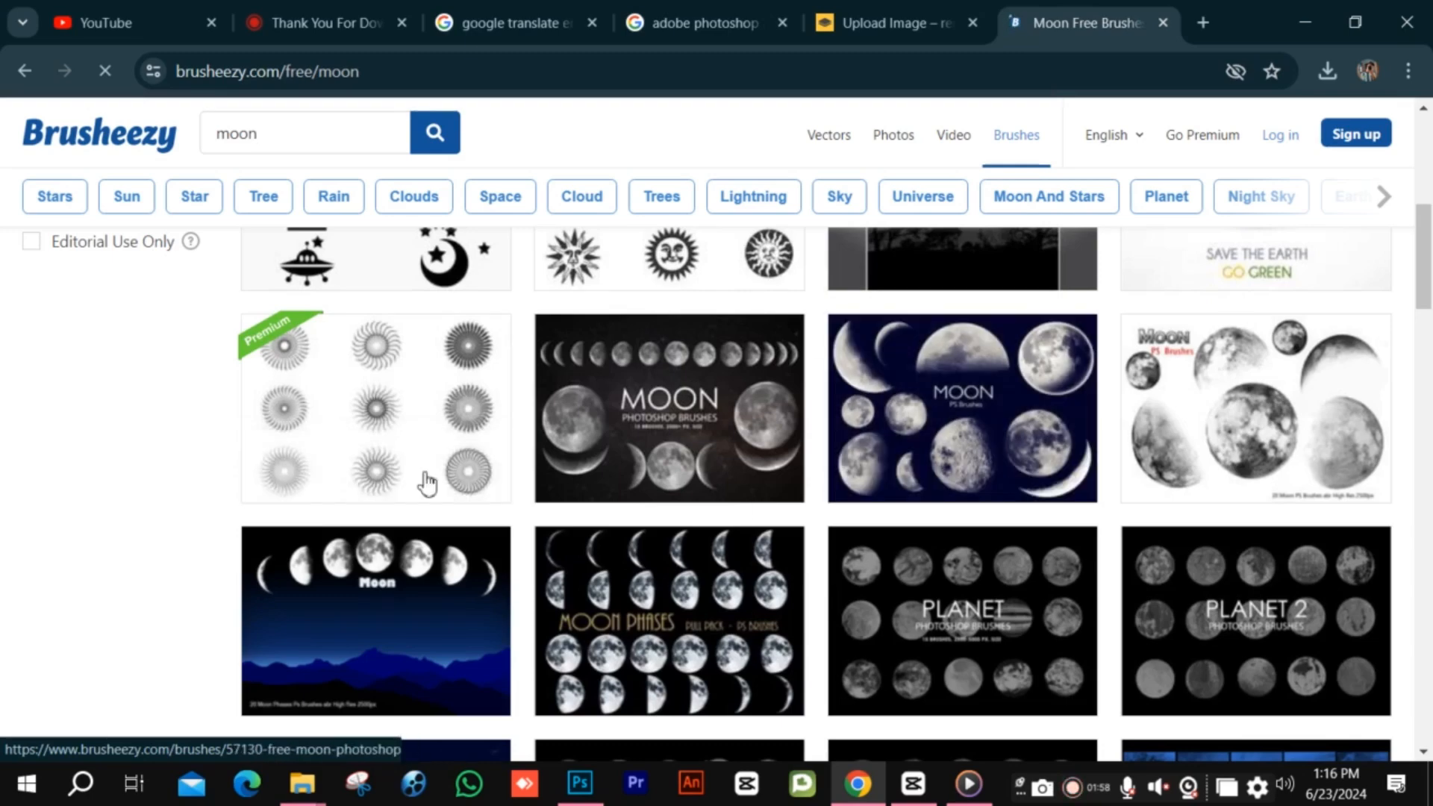
scroll(1217, 561, "down", 1)
scroll(1216, 561, "down", 1)
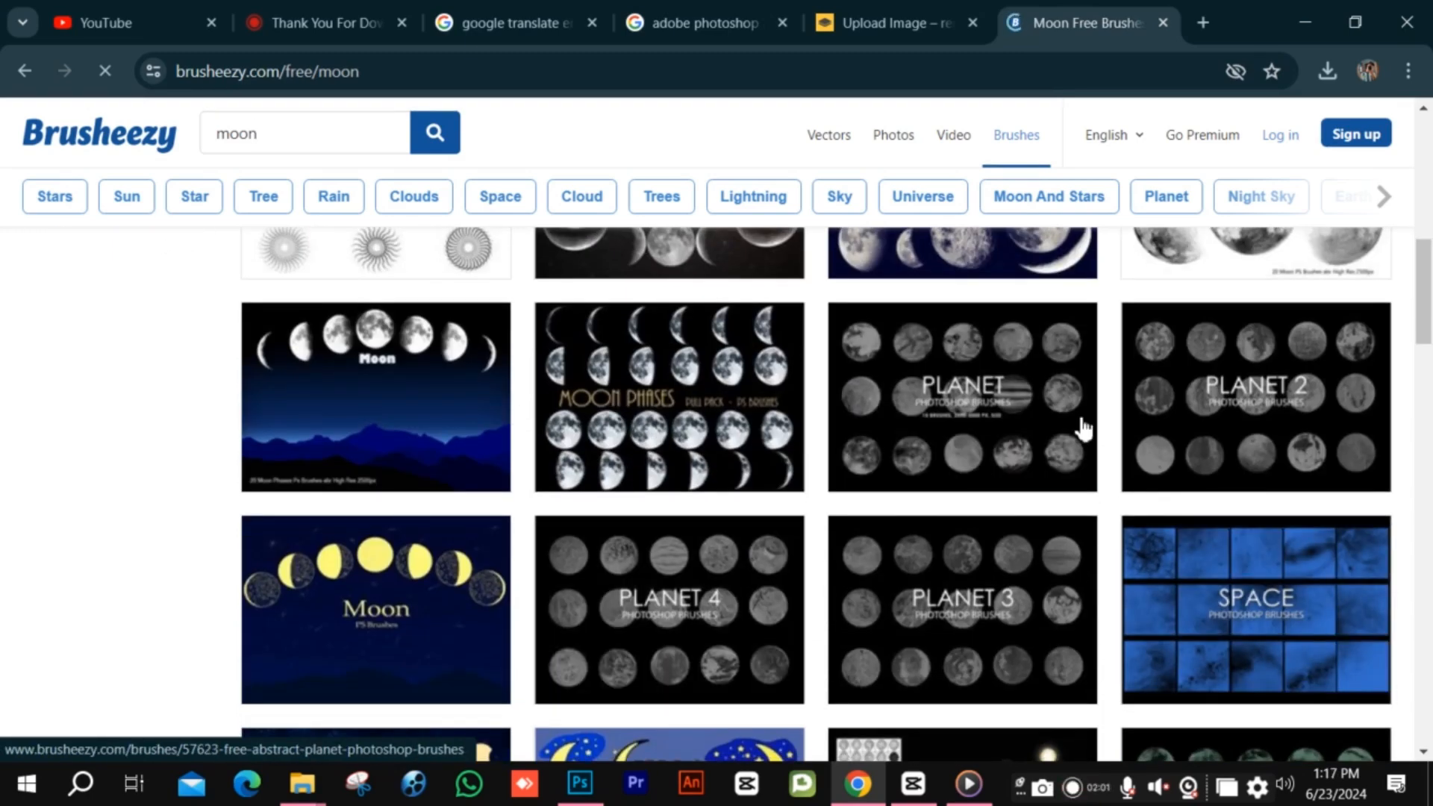
scroll(1040, 474, "up", 1)
scroll(1040, 474, "up", 1)
scroll(1049, 480, "up", 2)
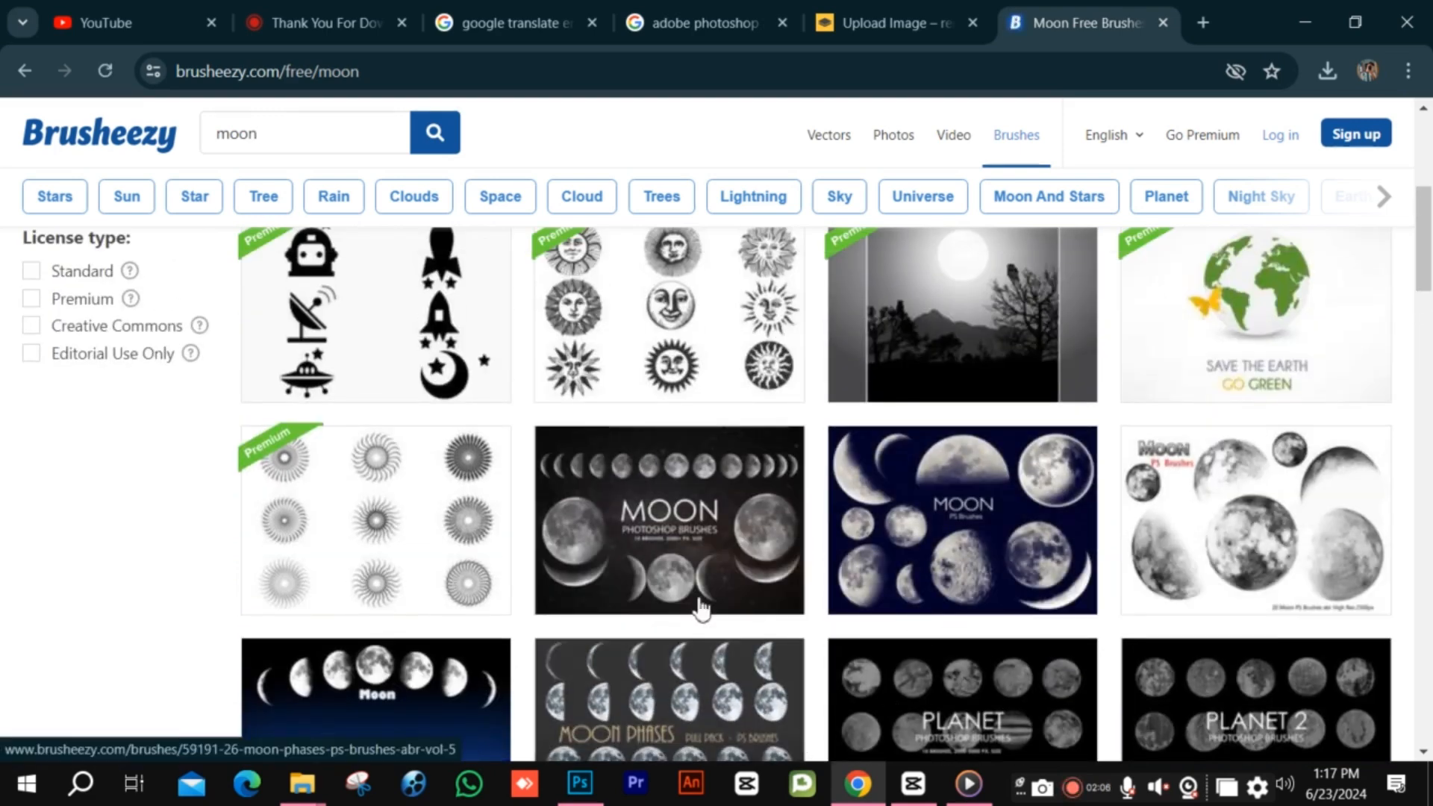
left_click(646, 552)
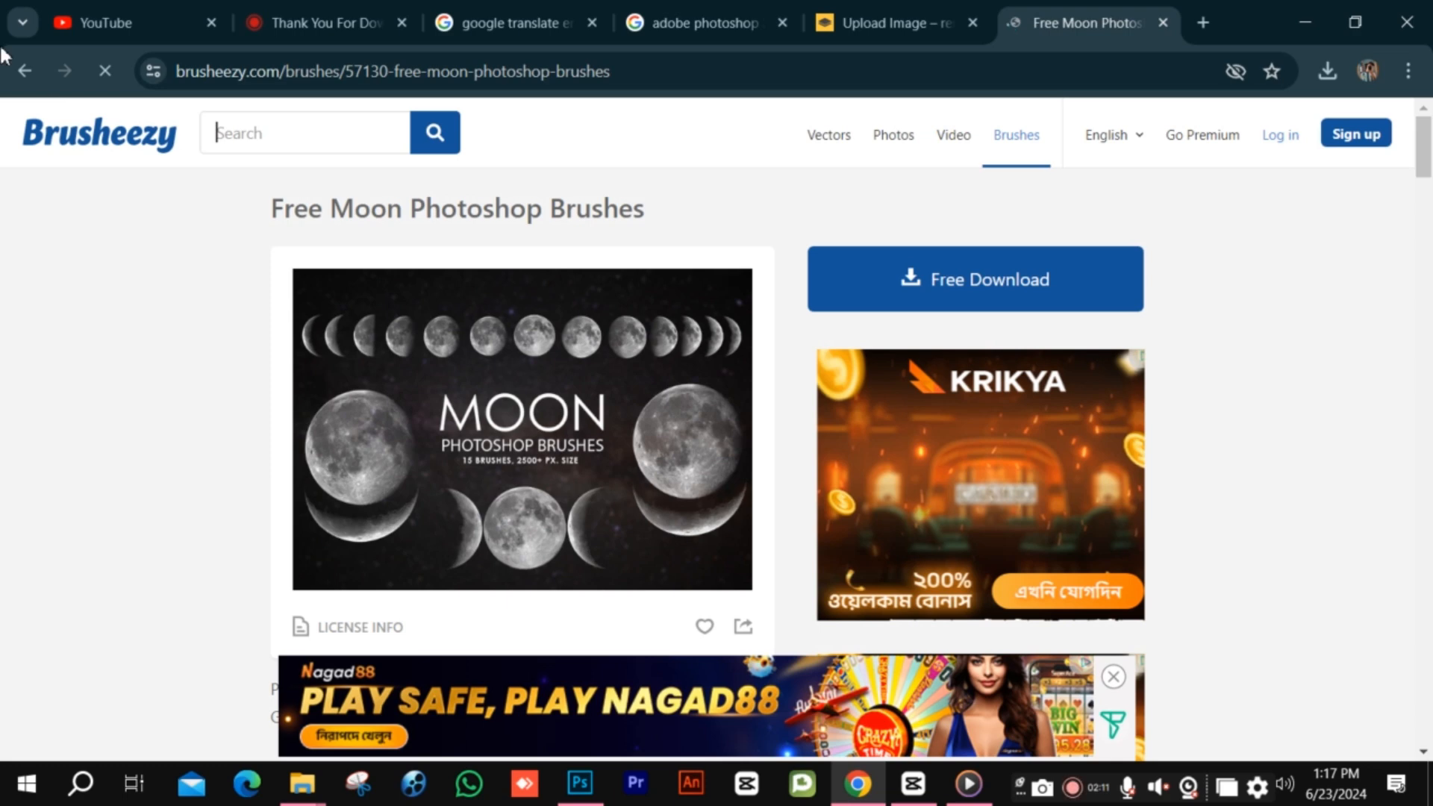
left_click(23, 71)
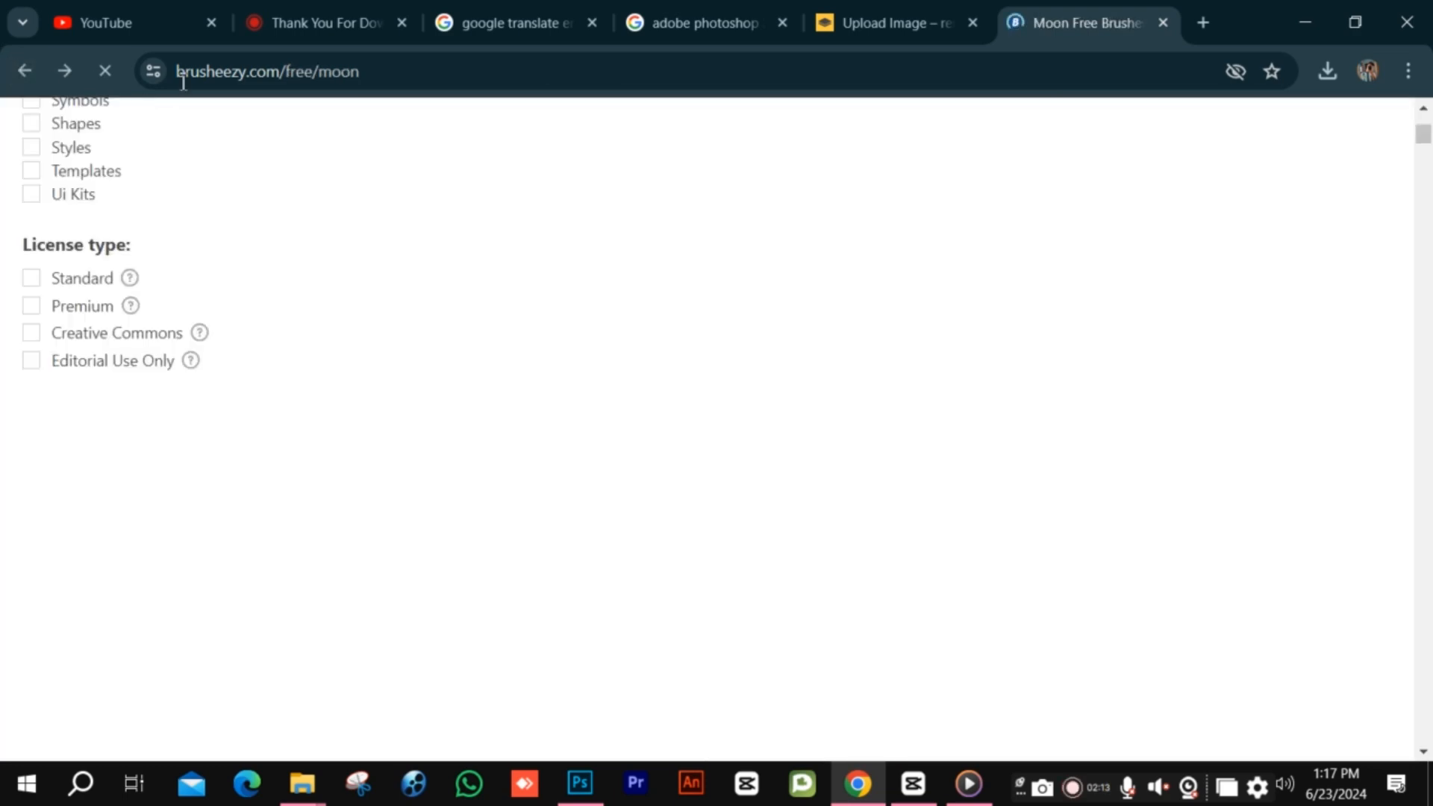
left_click(1298, 15)
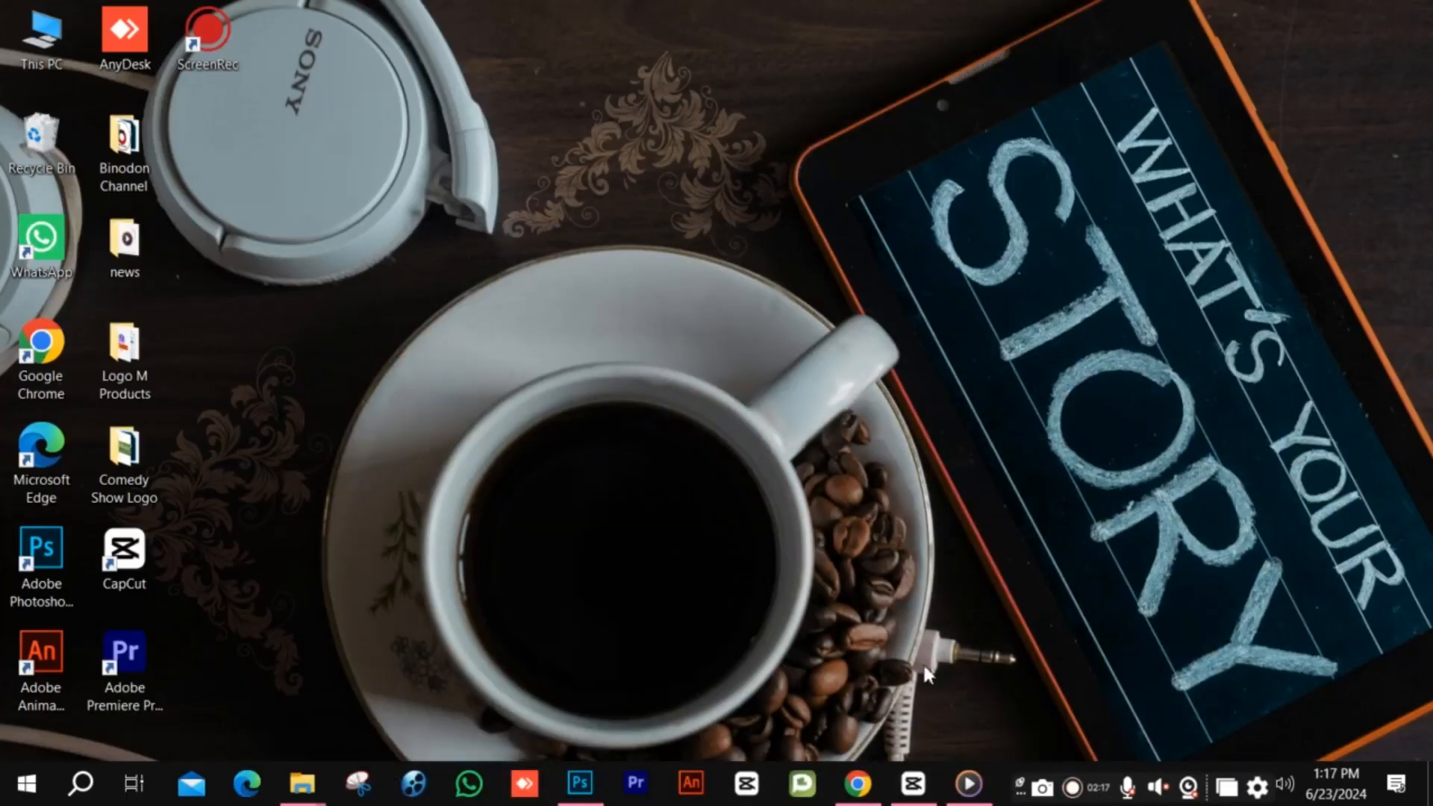
left_click(581, 782)
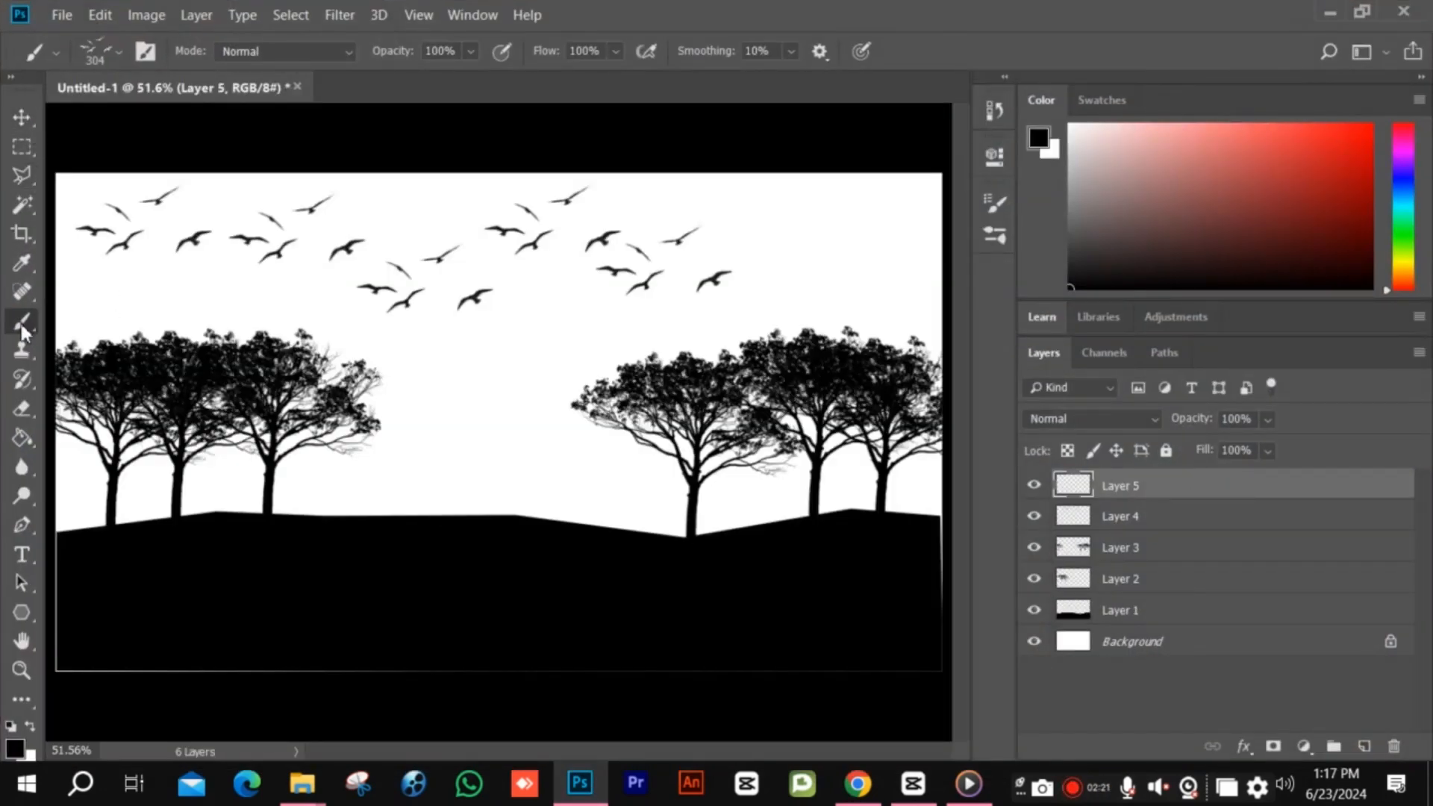
Choose the recently used moon brush and change its tip to the mottled 2500 px full moon.
left_click(117, 52)
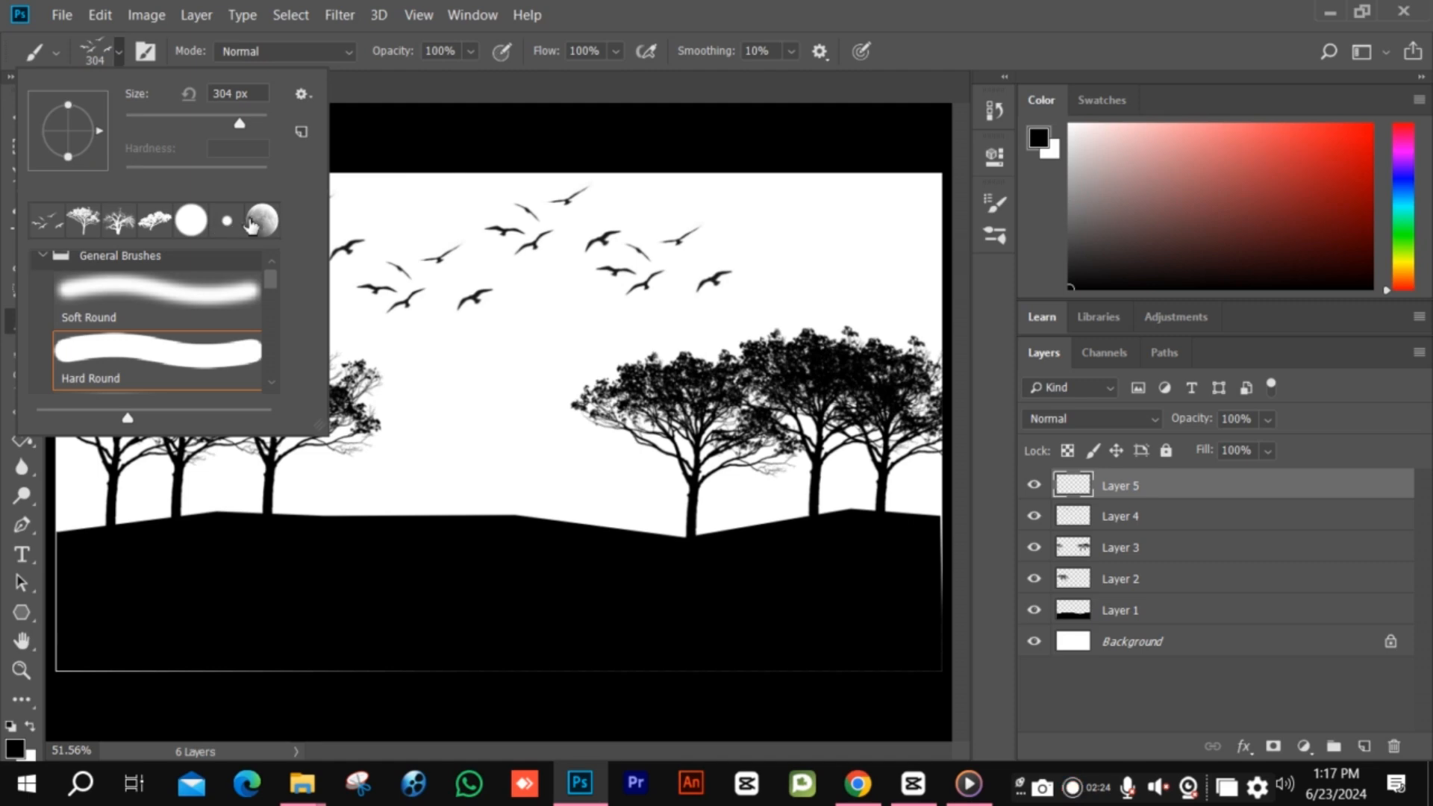
left_click(261, 222)
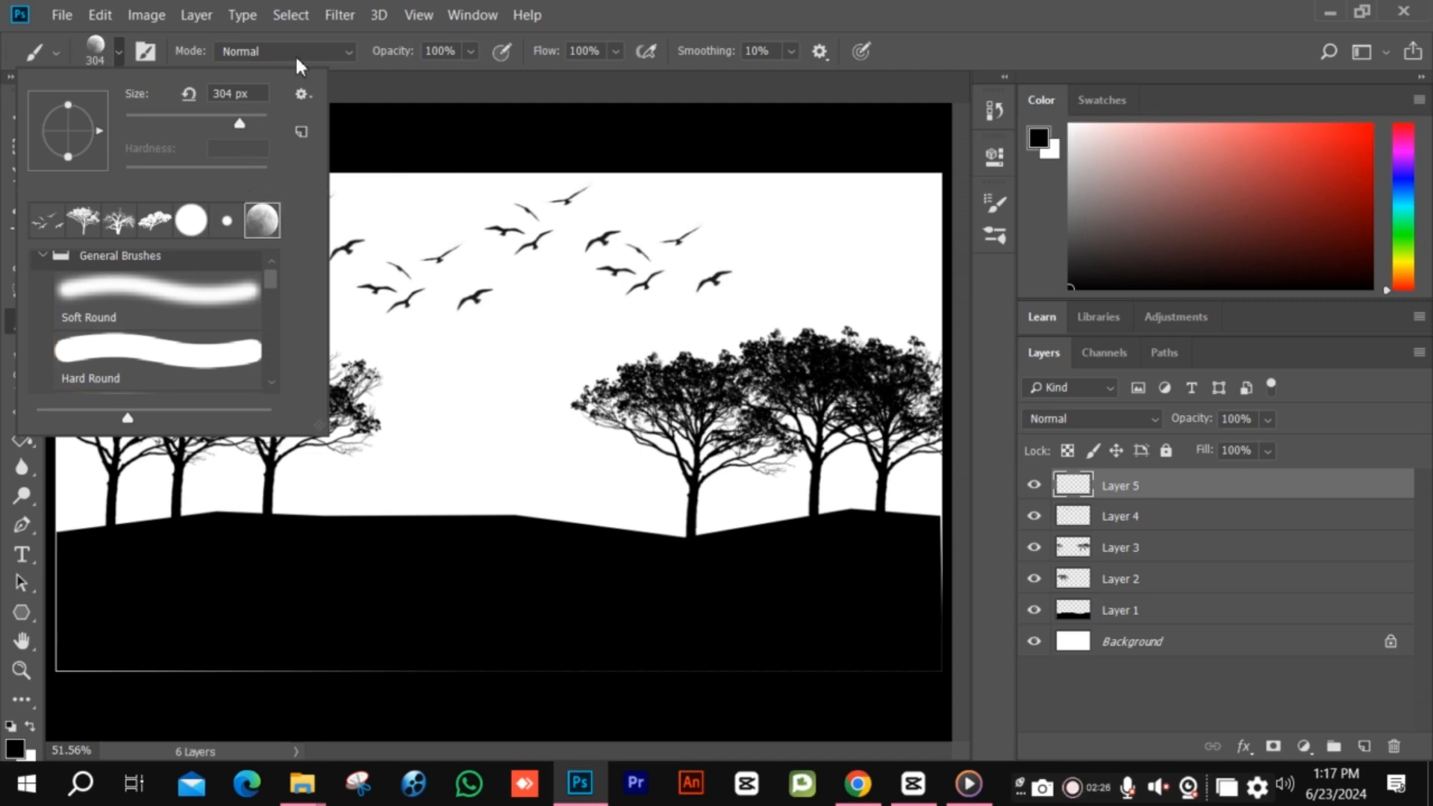
left_click(384, 101)
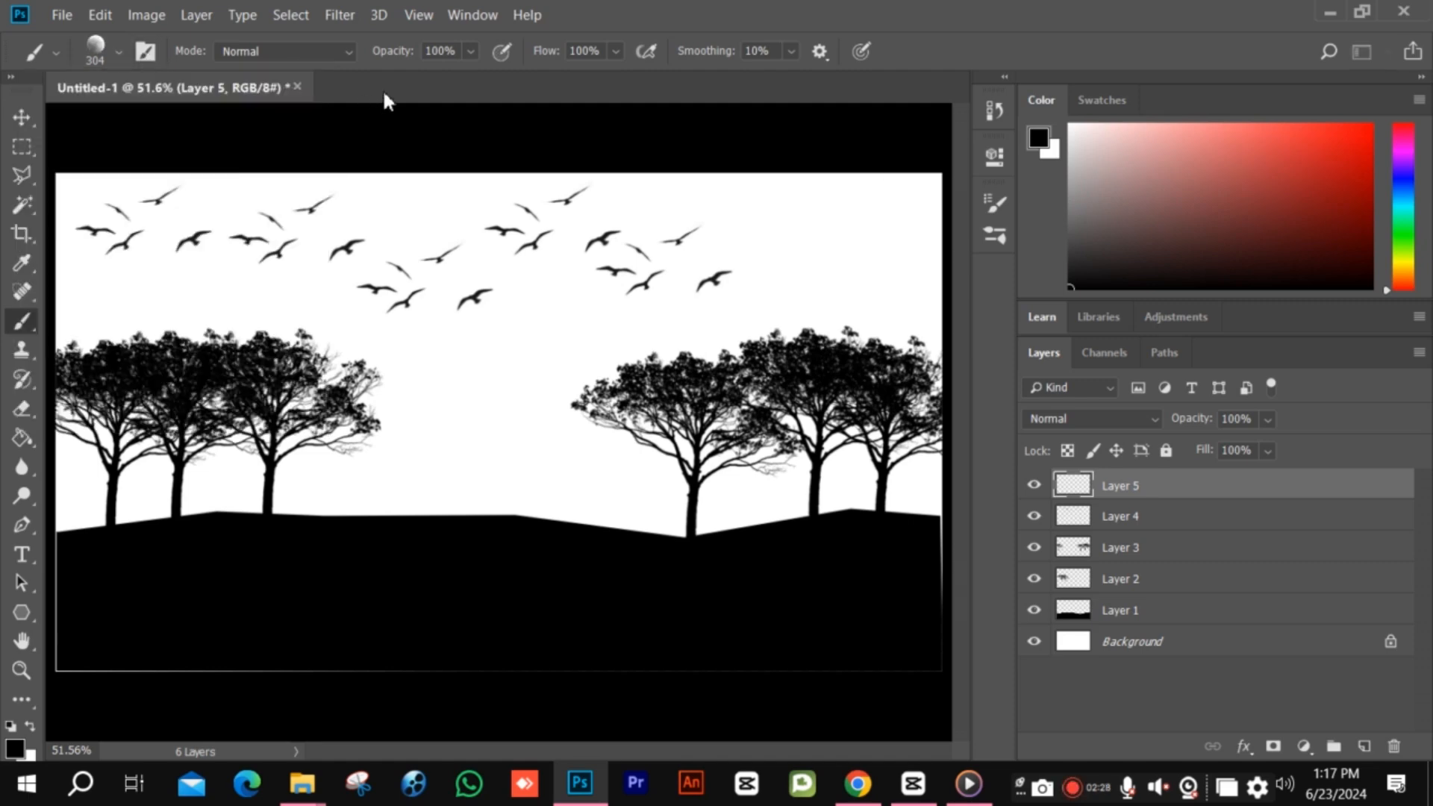
left_click(994, 200)
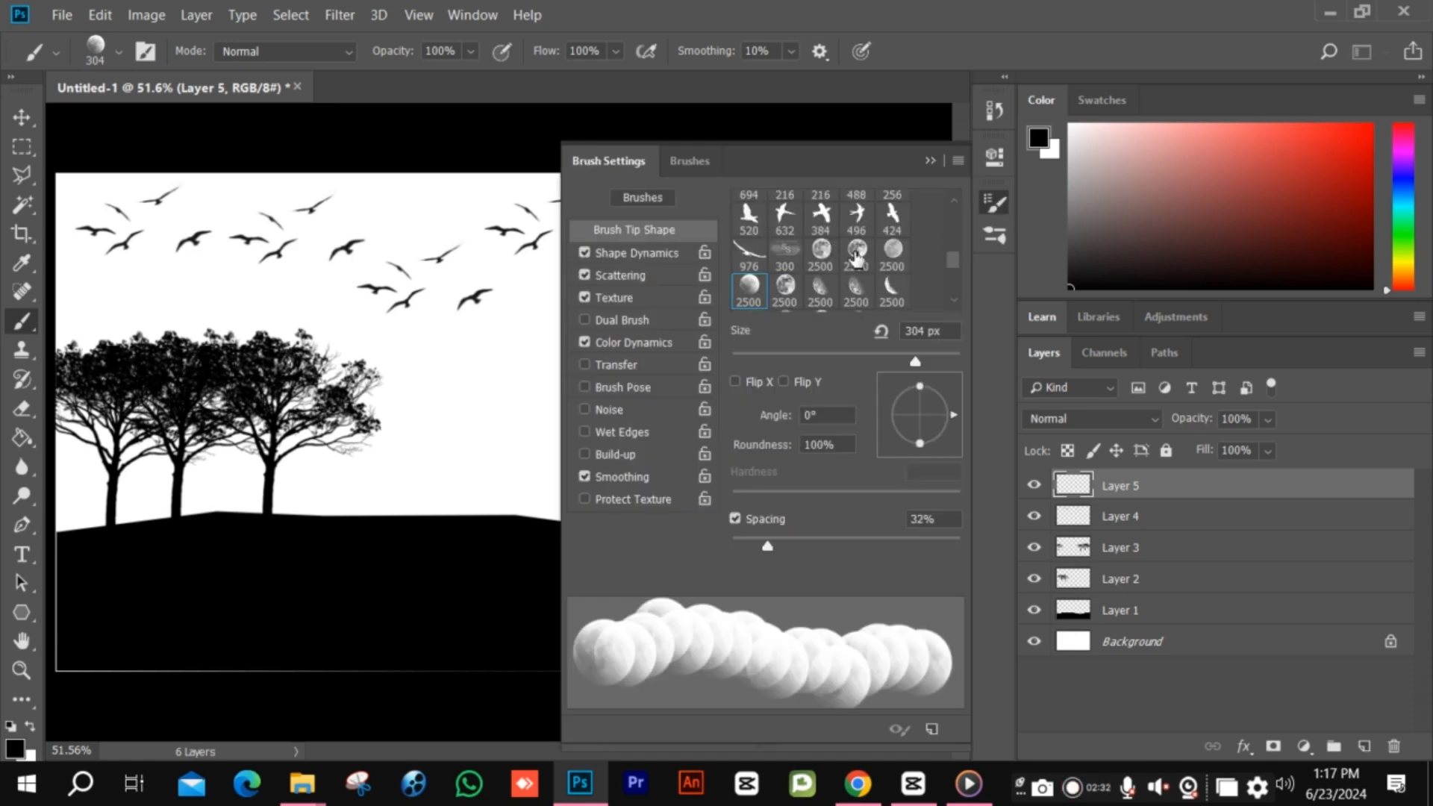
left_click(857, 254)
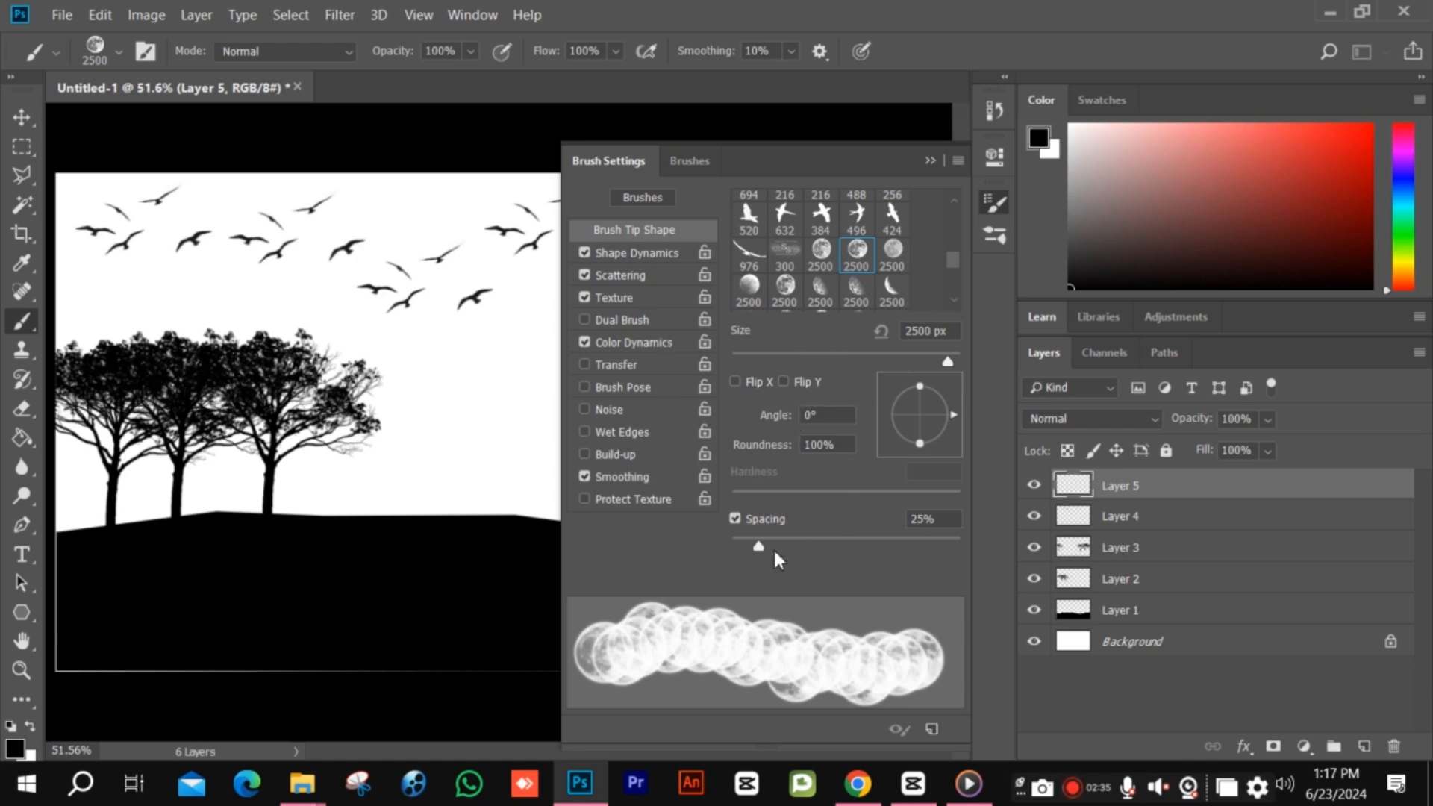
left_click(931, 160)
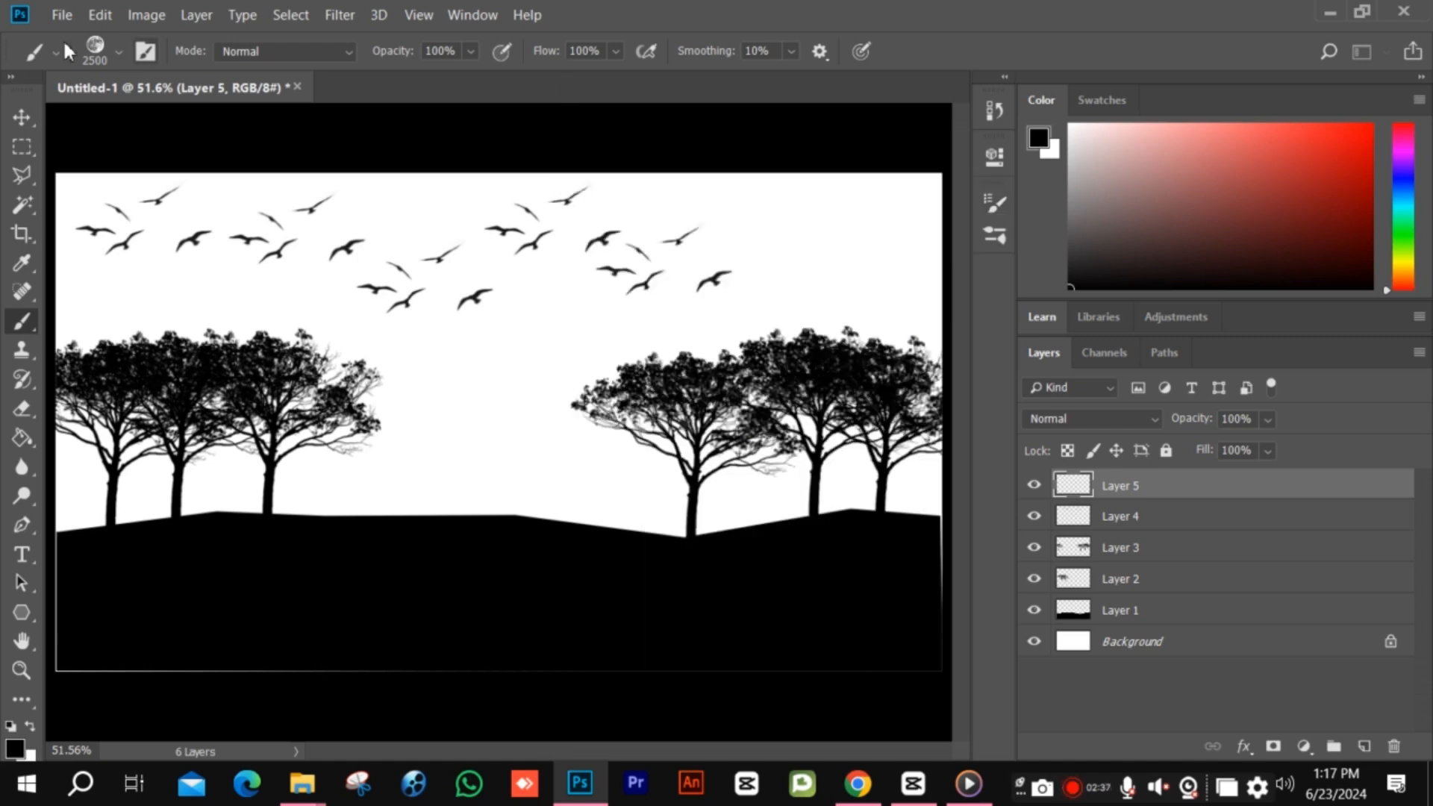
Set the moon brush size to 432 px and stamp one moon in the sky above the right-hand trees.
left_click(104, 47)
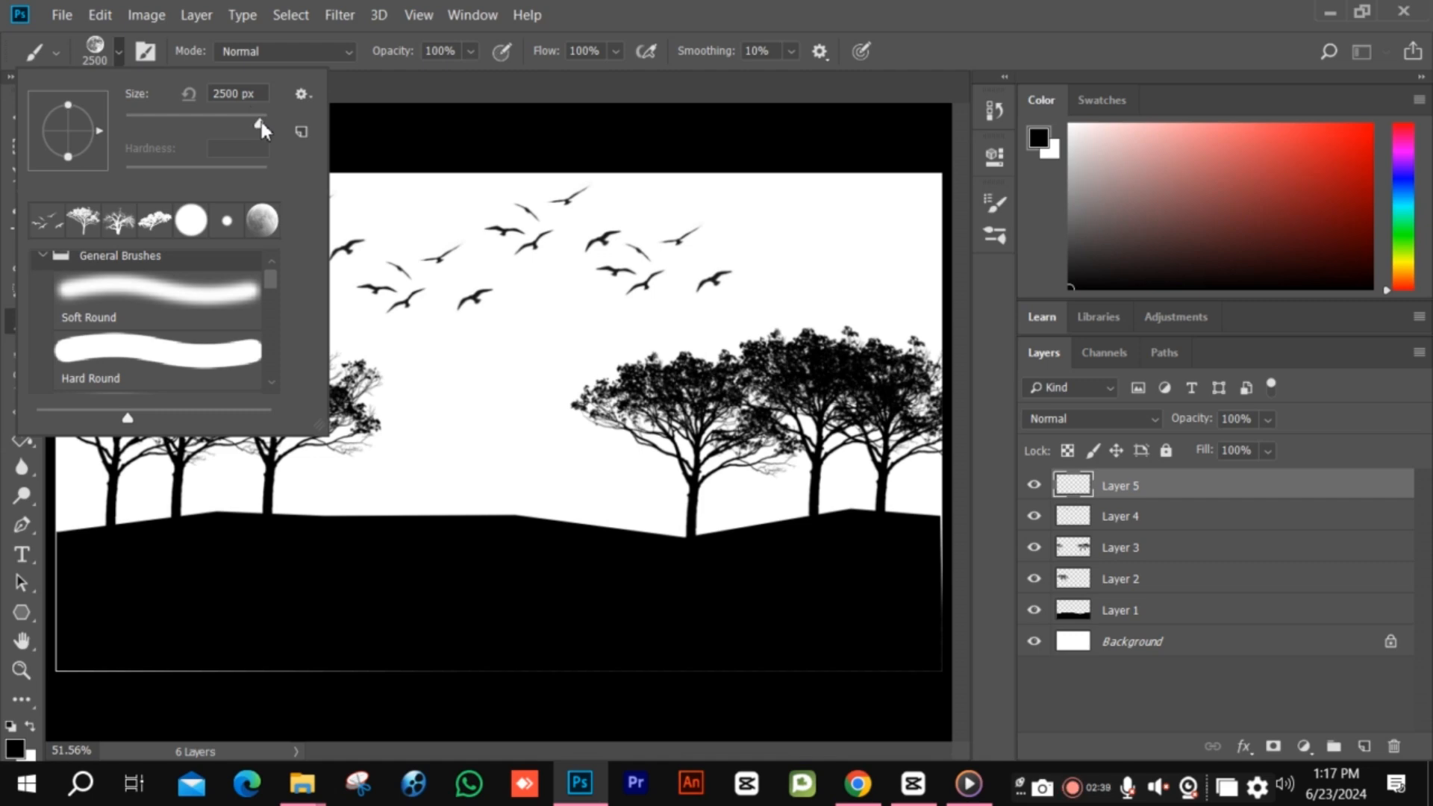
left_click_drag(261, 123, 254, 133)
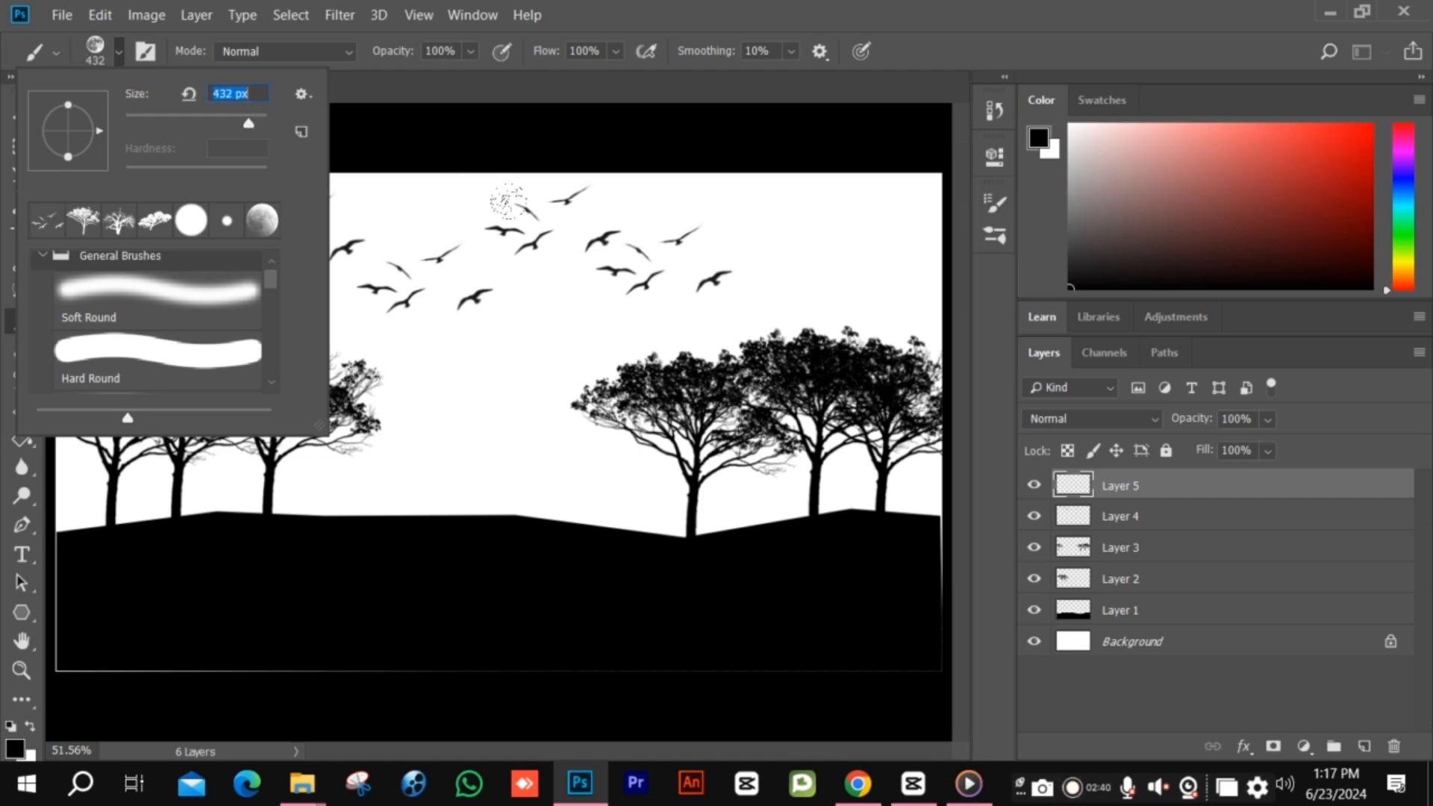
key("Return")
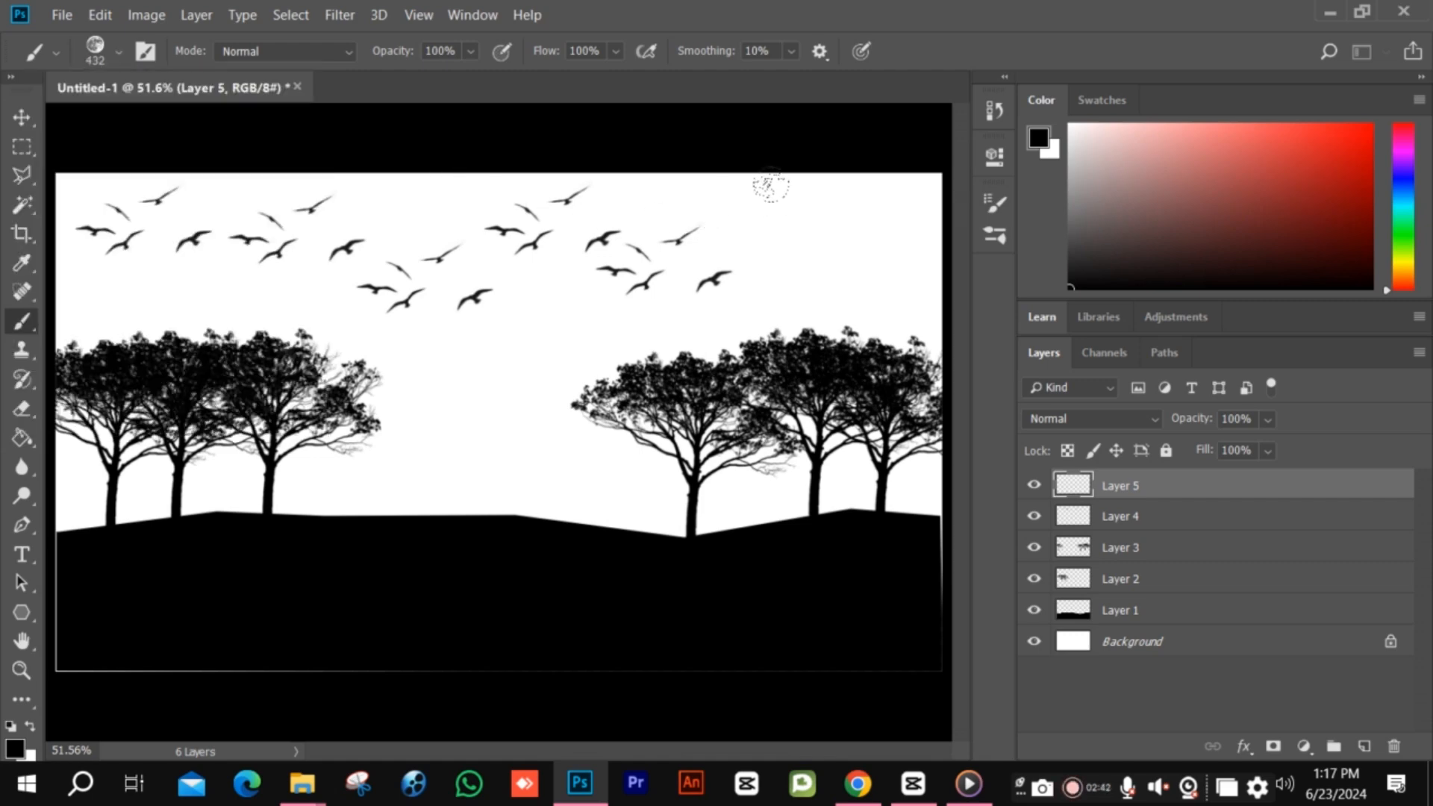
left_click(771, 185)
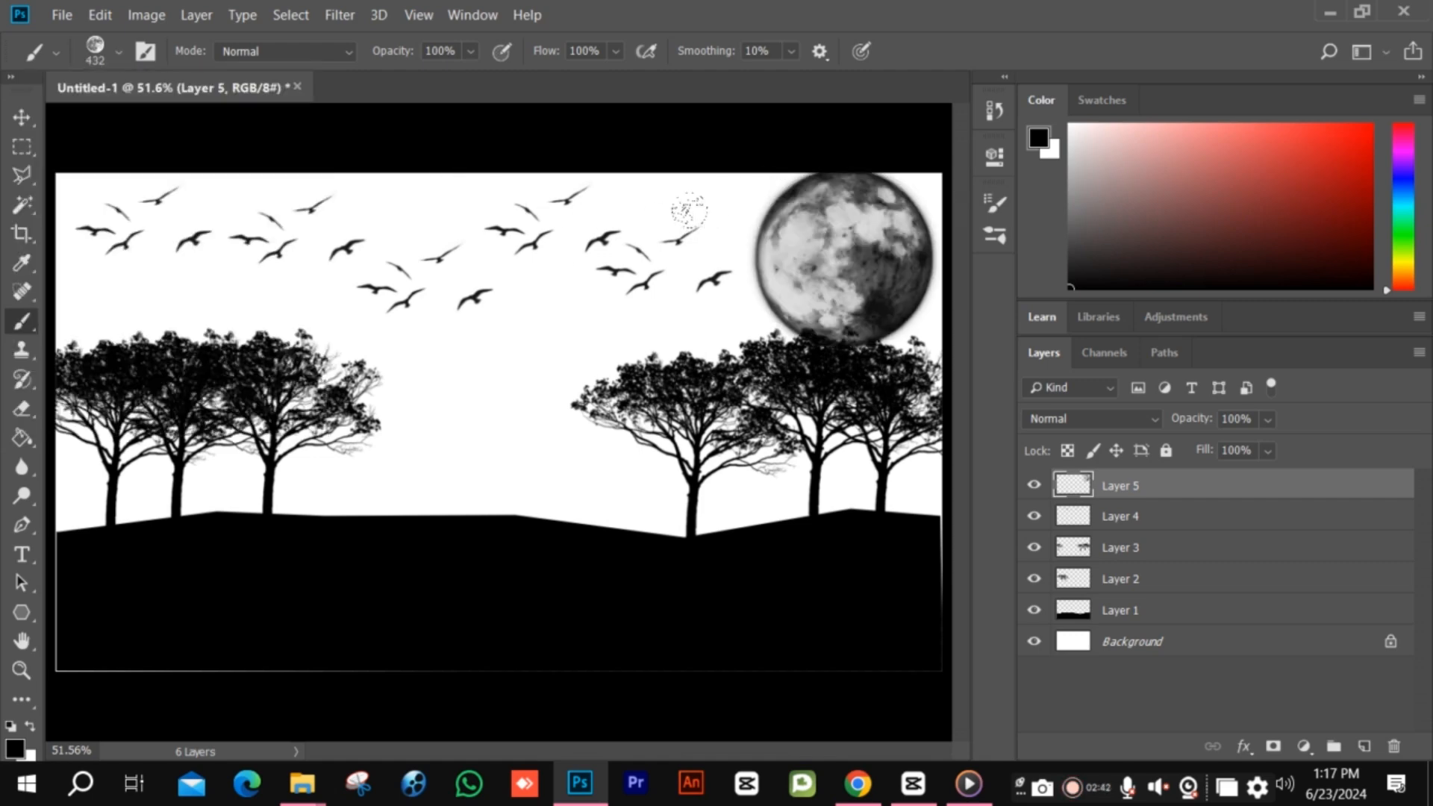
Move the moon up against the canvas's right edge and scale it down to about 91% with the transform controls.
left_click(21, 117)
left_click_drag(812, 319, 833, 306)
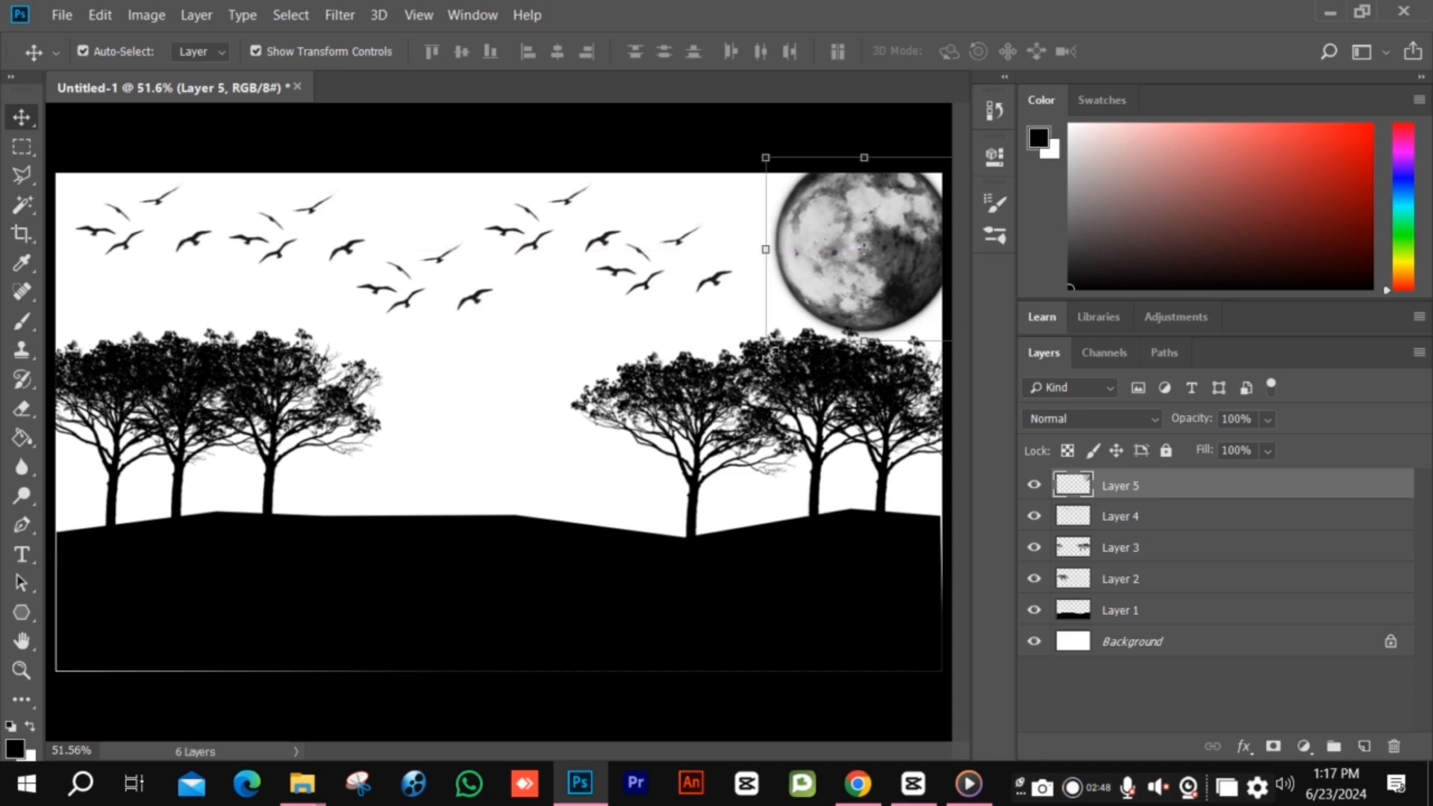
left_click_drag(766, 341, 793, 324)
left_click_drag(840, 272, 781, 256)
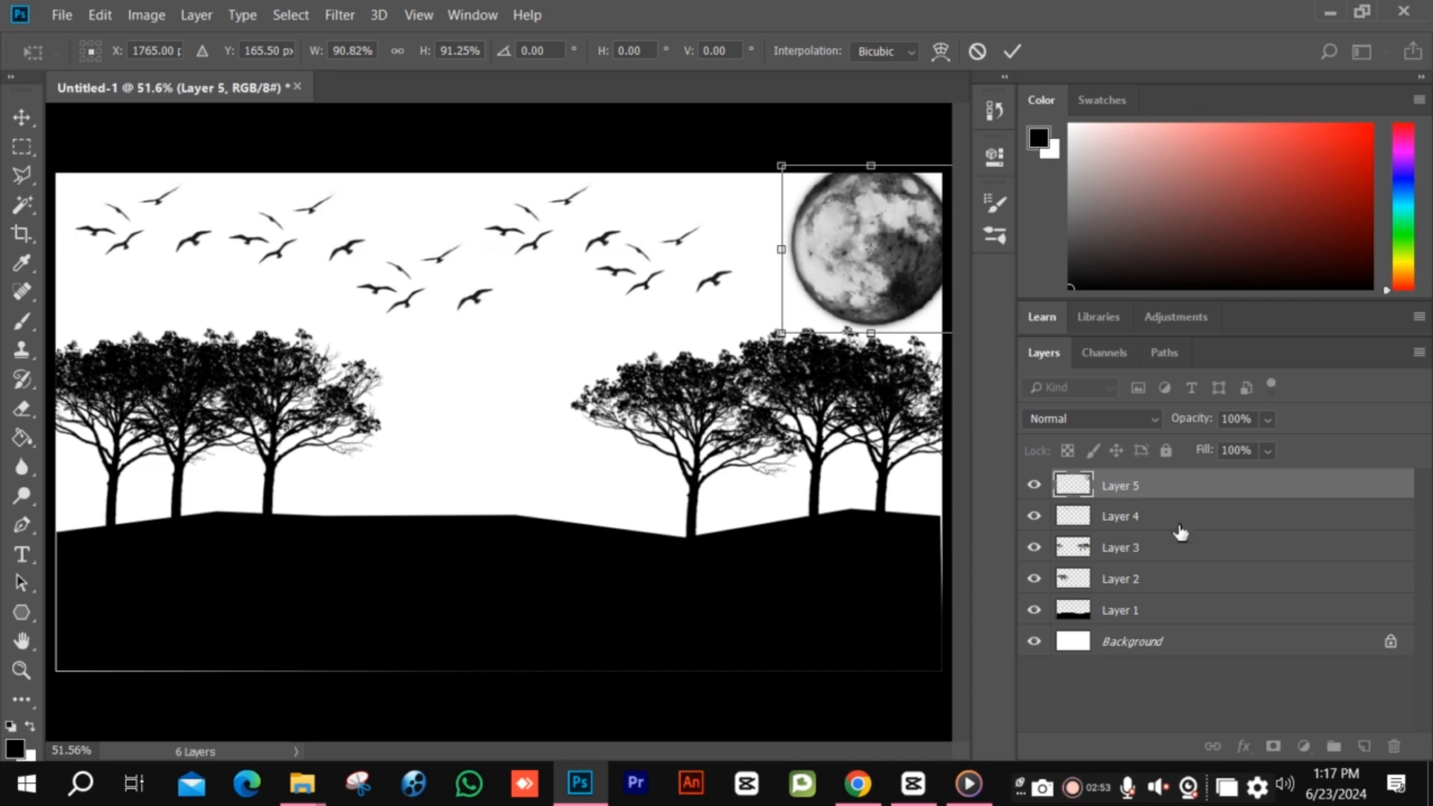
Select the white Background layer and unlock it into a regular layer.
left_click(1066, 642)
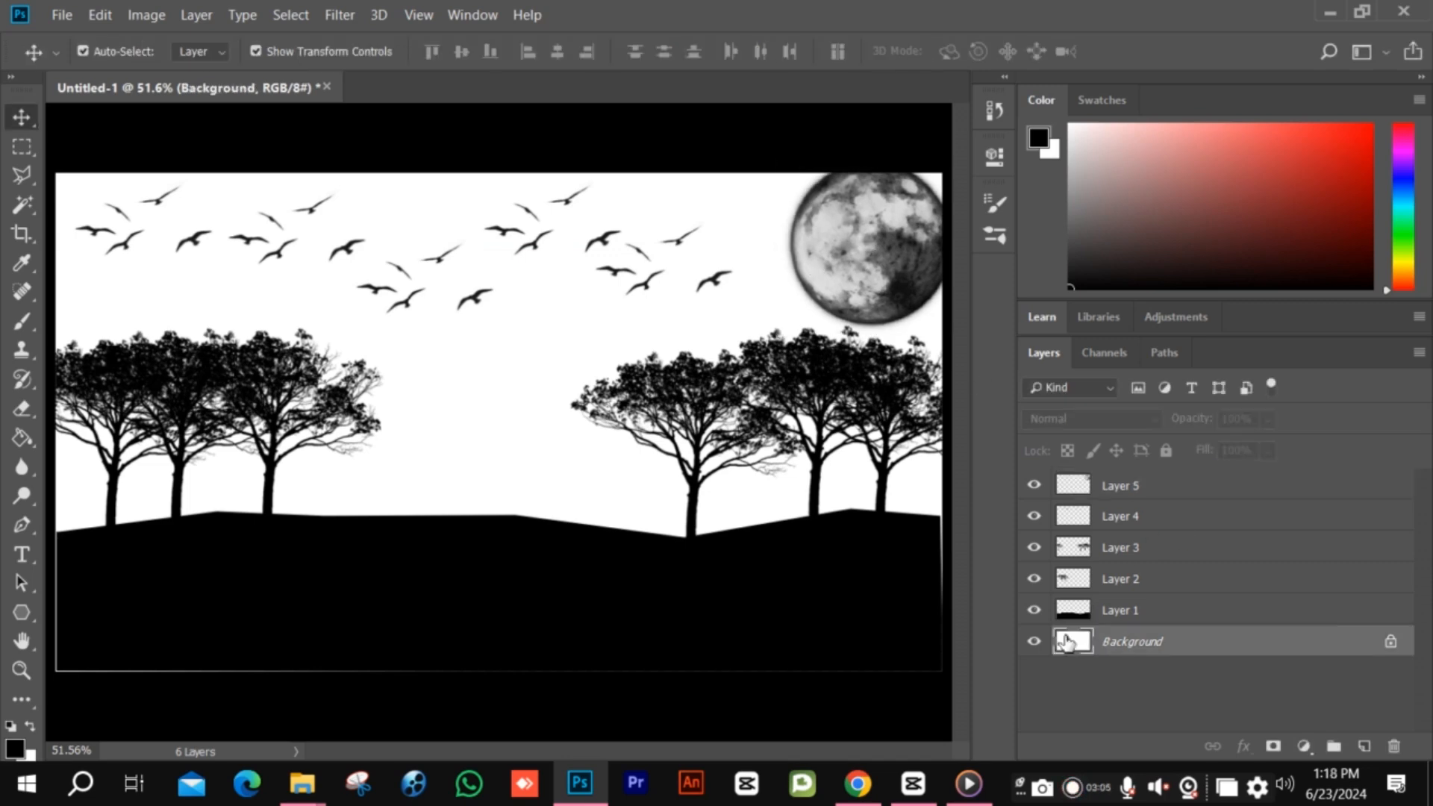
left_click(1390, 641)
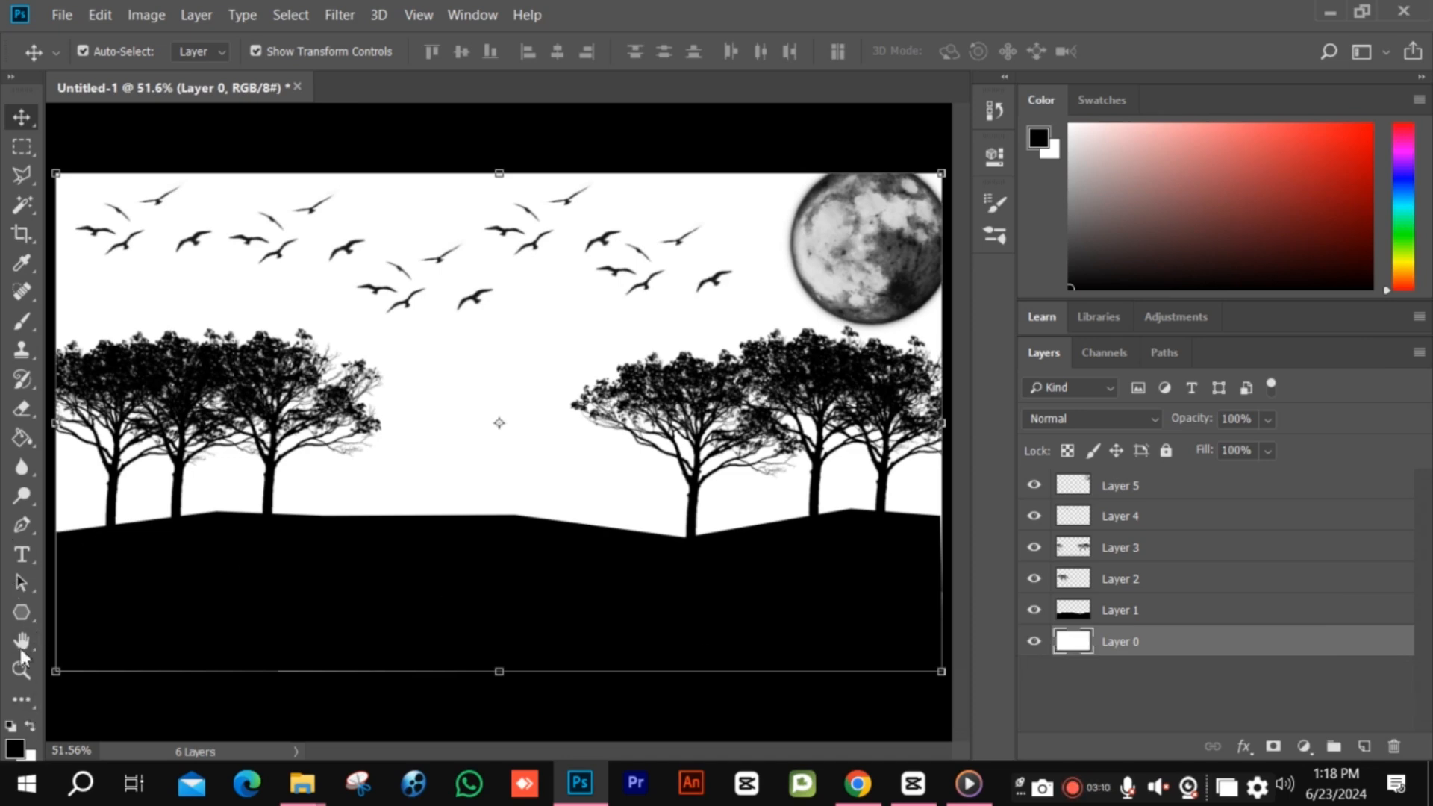
Pick a warm mid-grey foreground color and fill the white sky layer with it using the Paint Bucket.
left_click(20, 438)
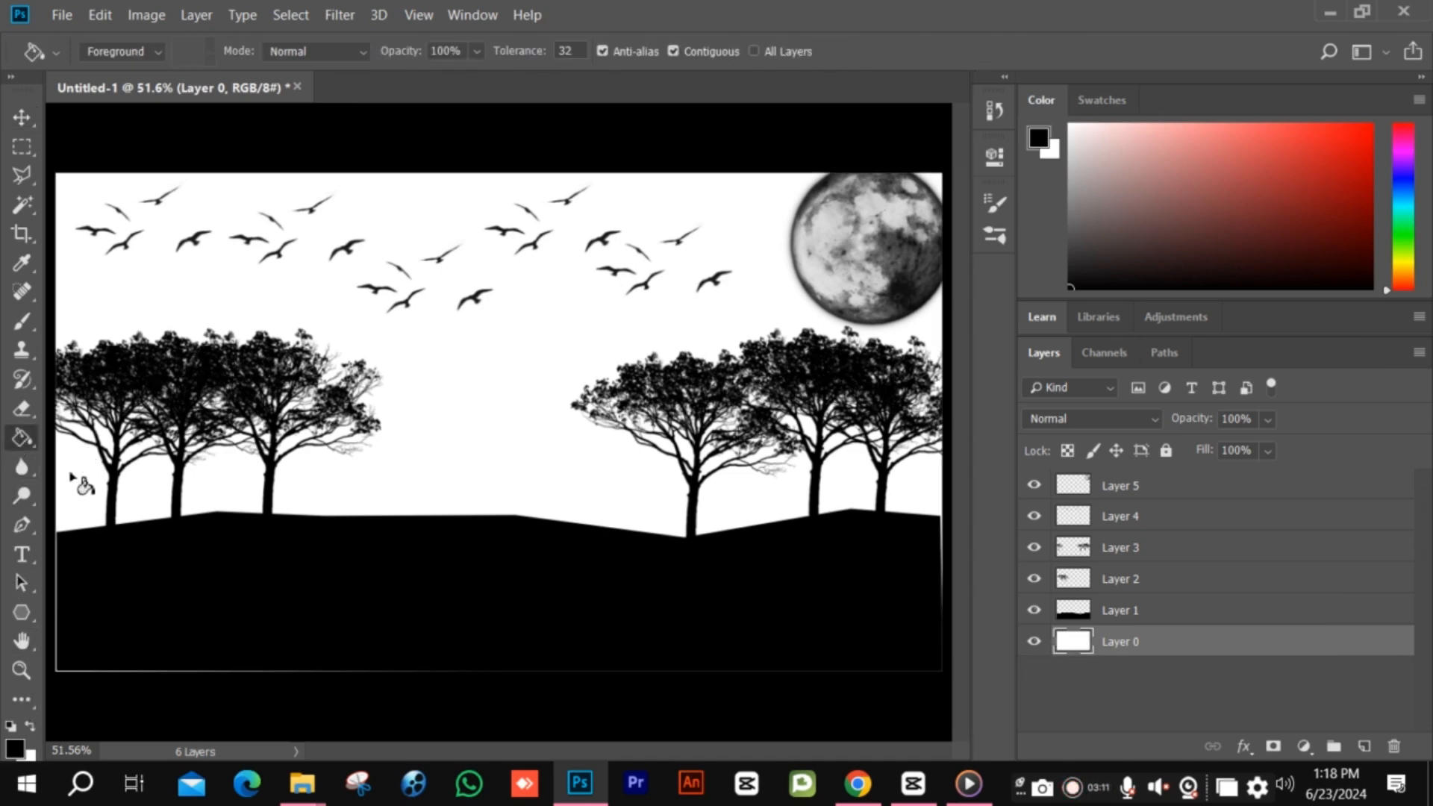
left_click(14, 748)
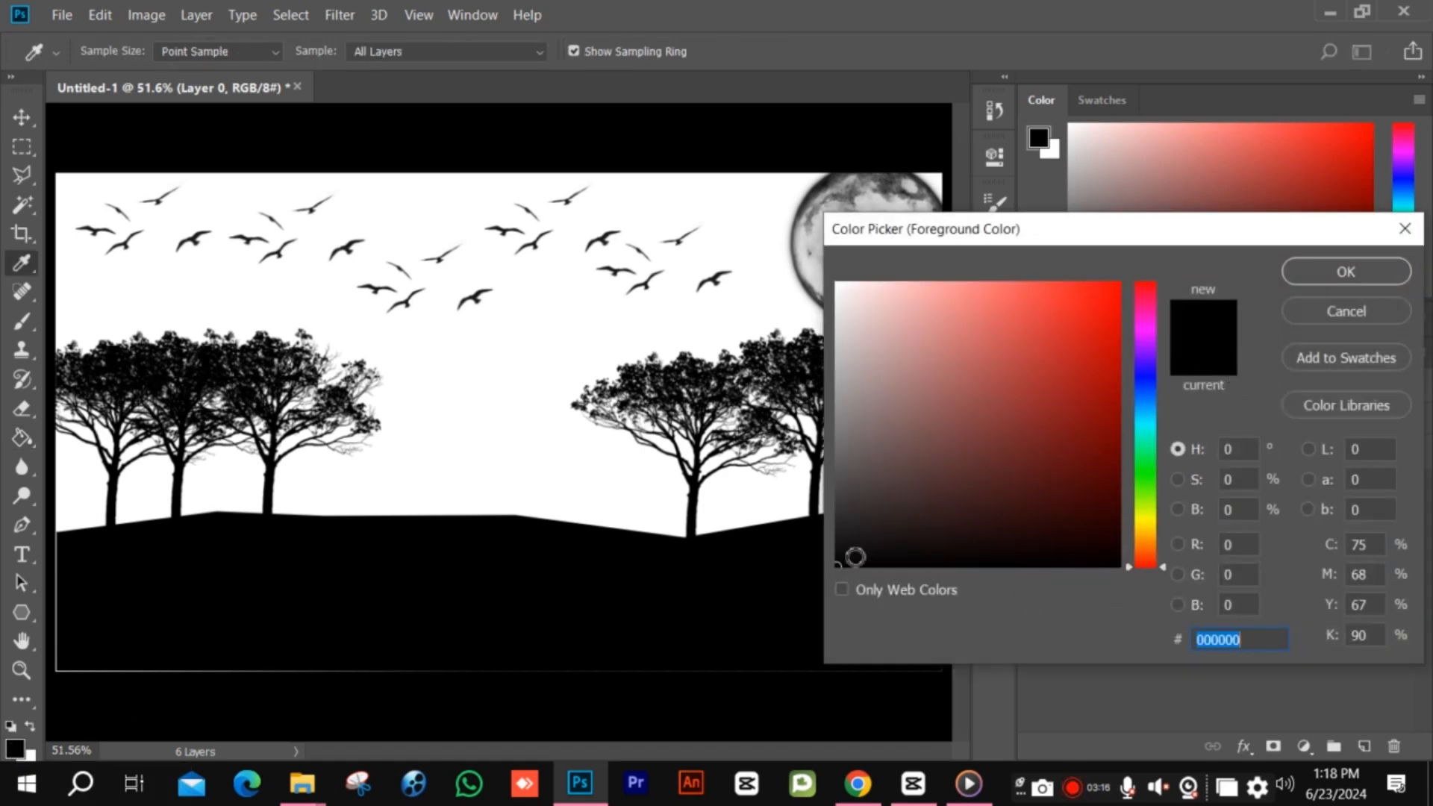
left_click_drag(851, 550, 767, 621)
left_click(1369, 270)
key("g")
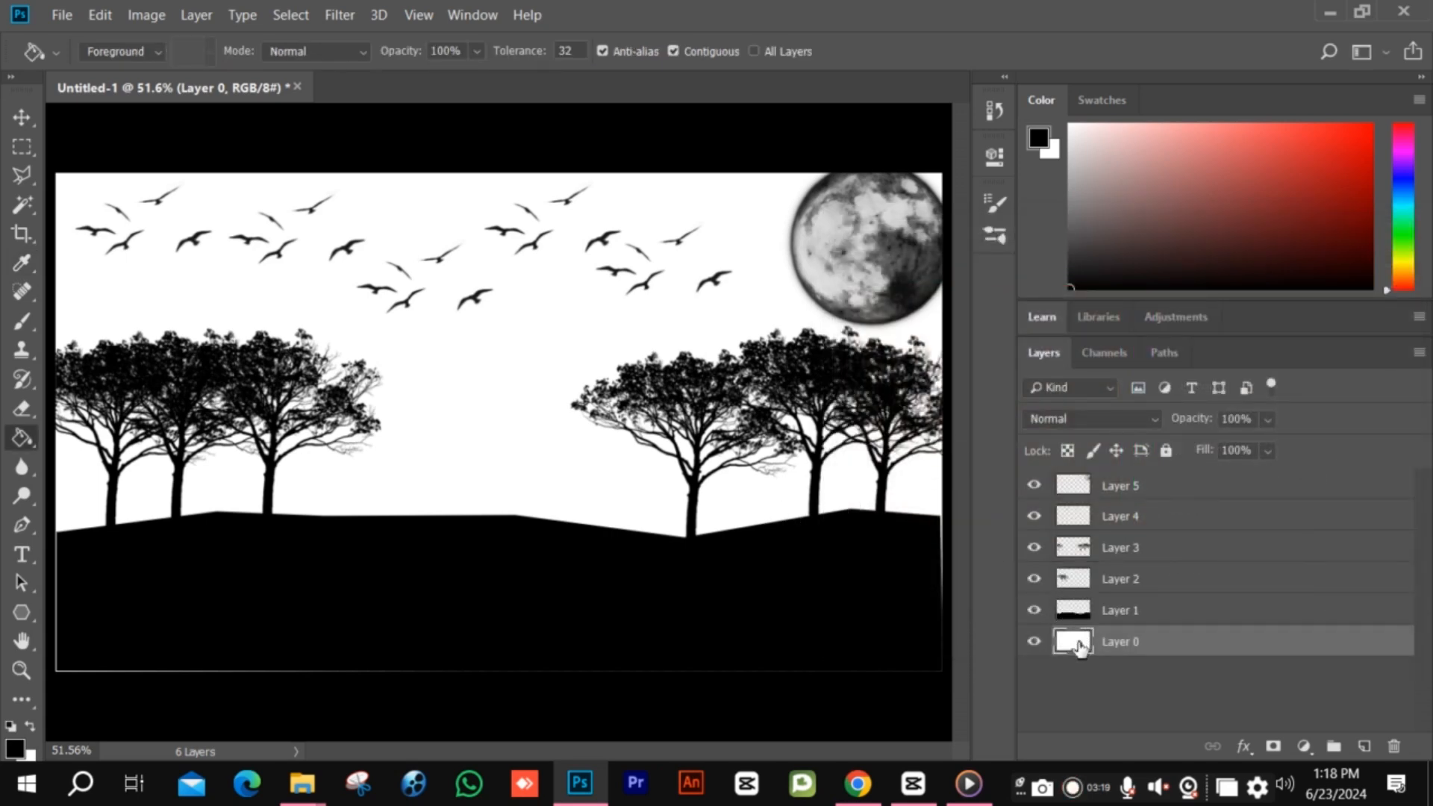
left_click(810, 256)
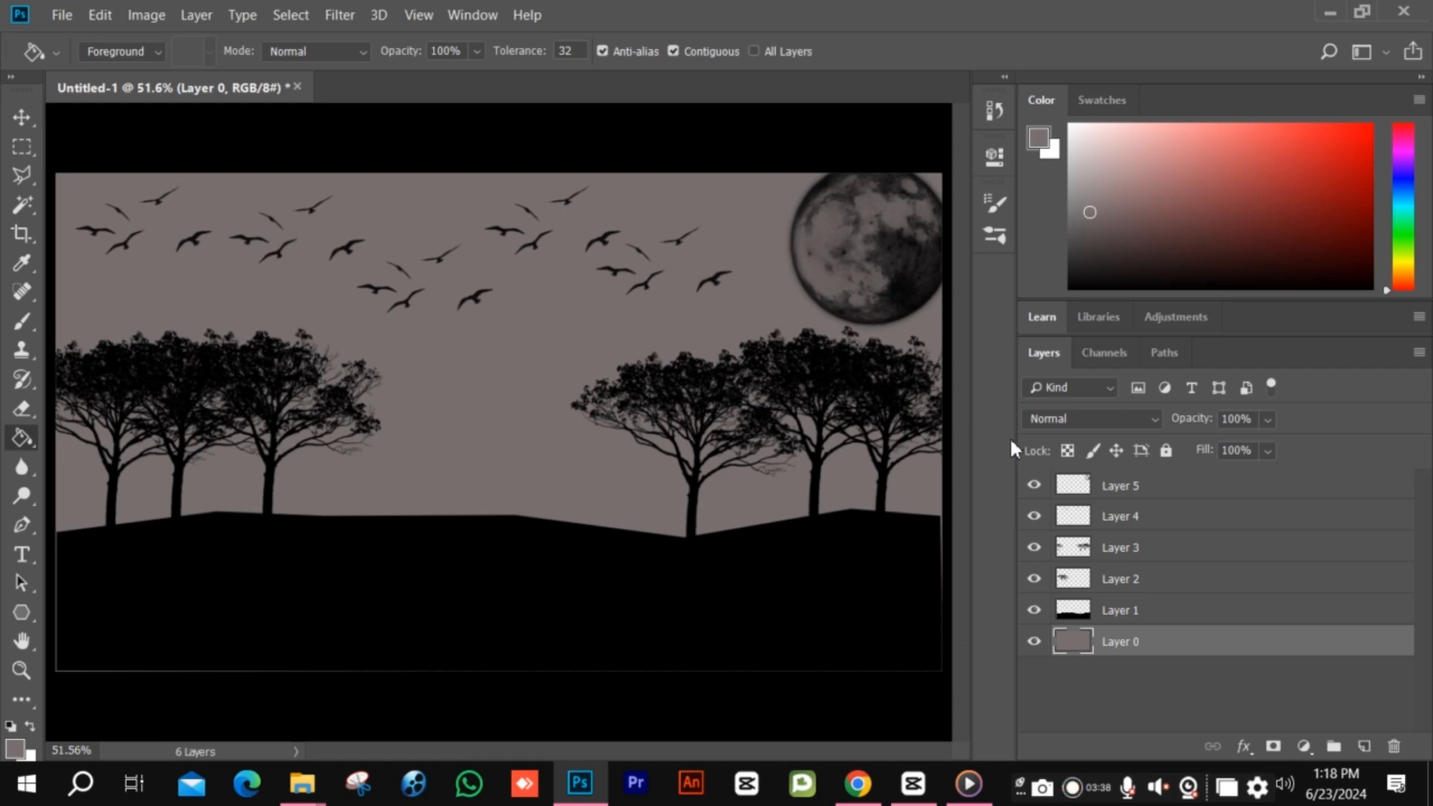
Select the moon layer at the top of the layer stack and delete it.
left_click(1149, 492)
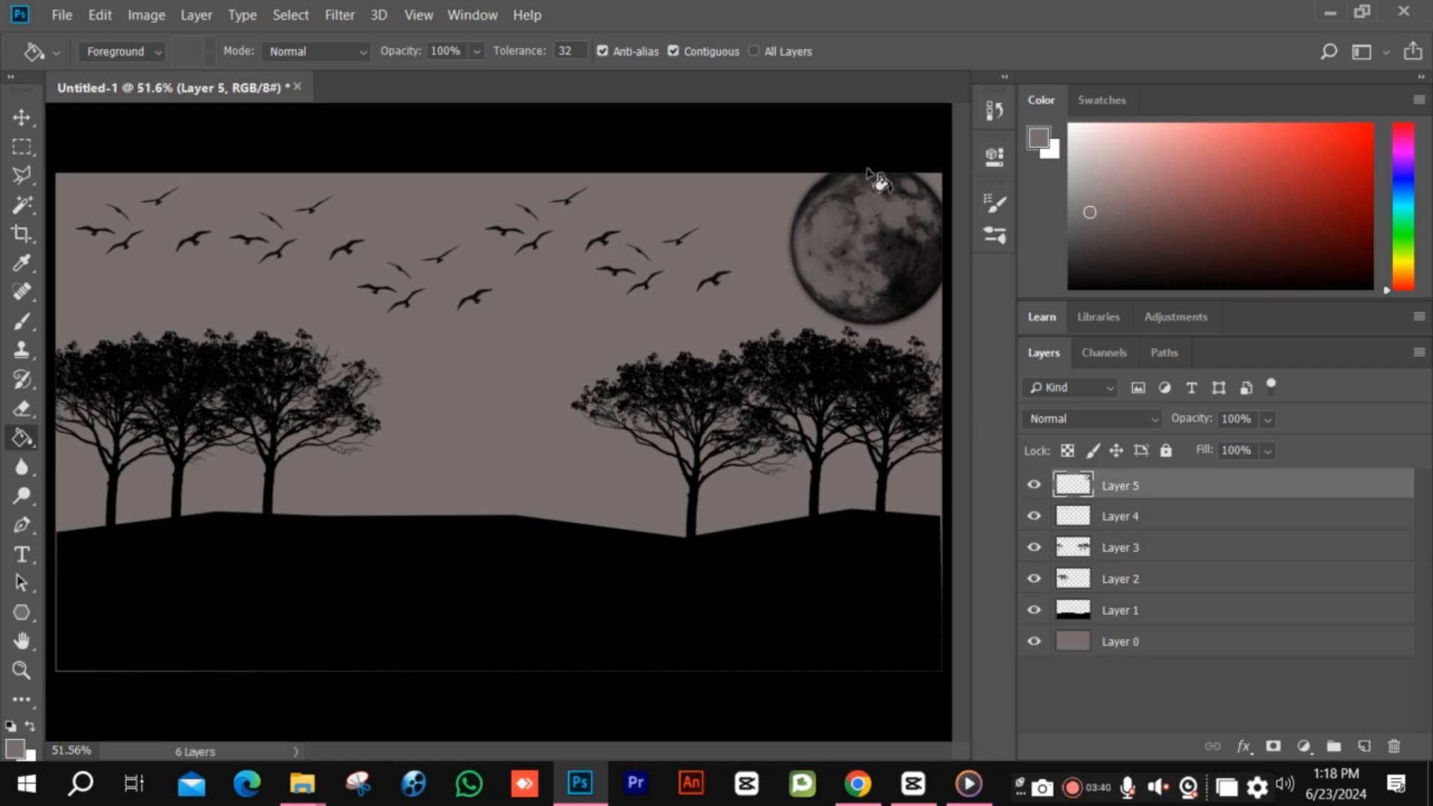
left_click(27, 118)
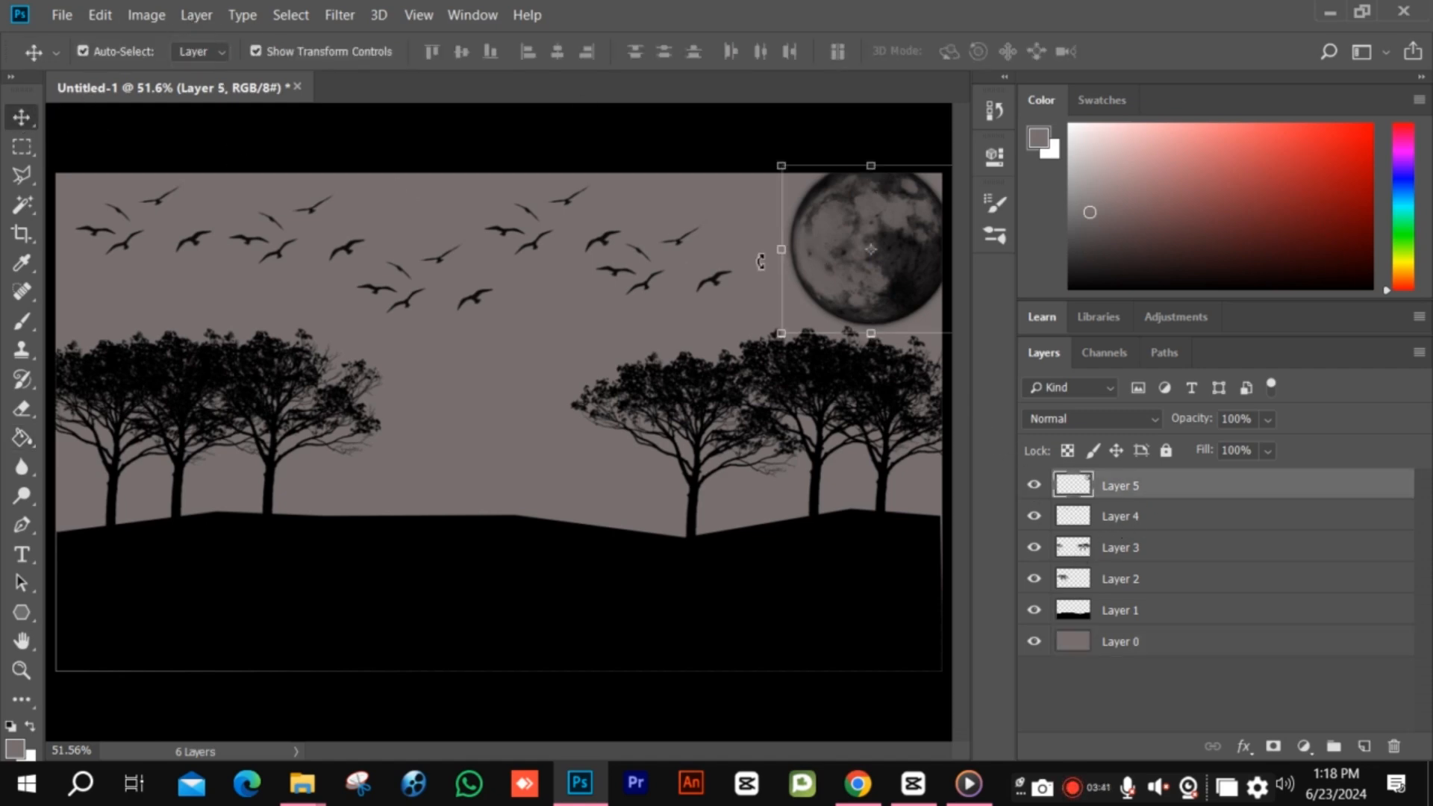
key("Delete")
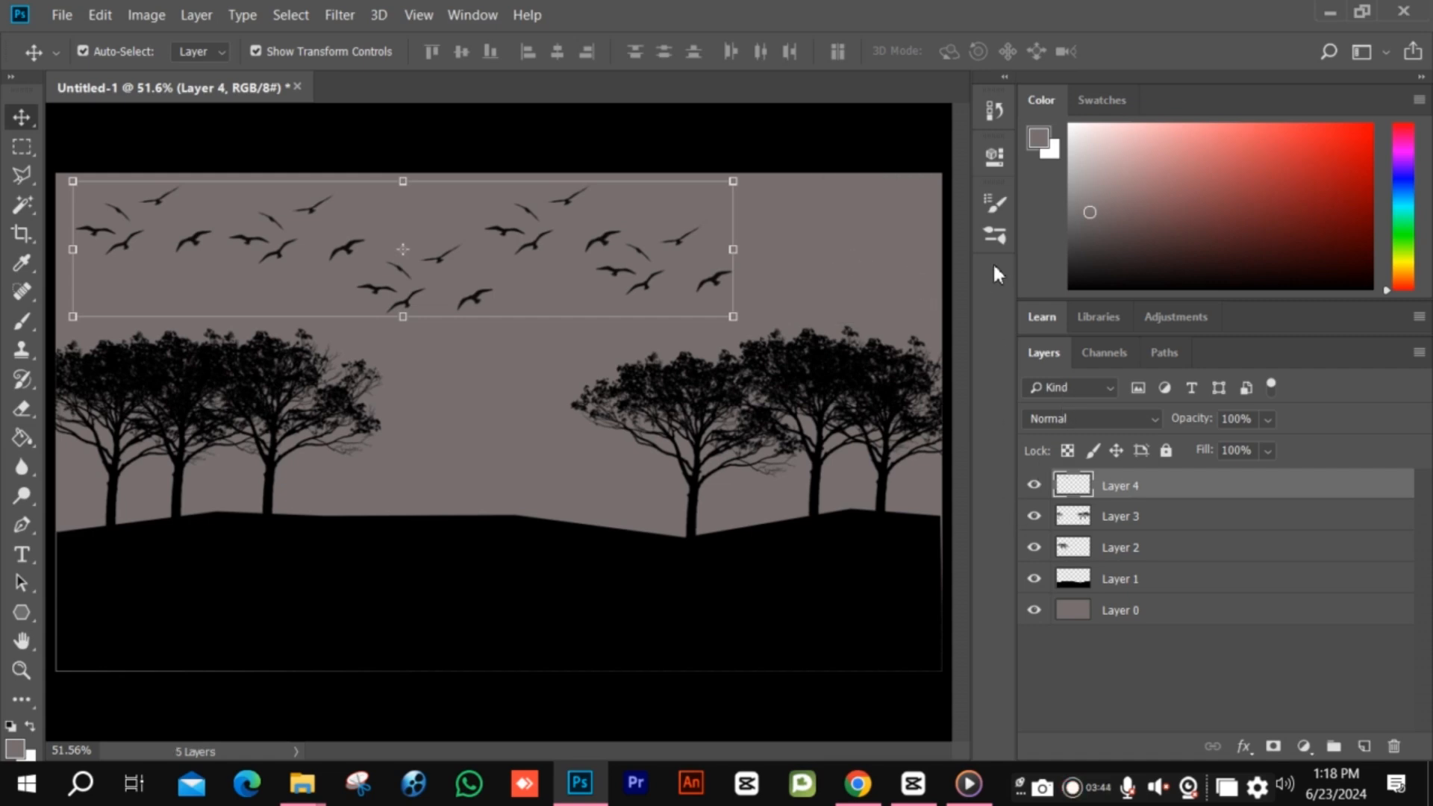
Stamp a black moon on the grey sky layer above the right-hand trees with the 304 px moon brush.
left_click(997, 210)
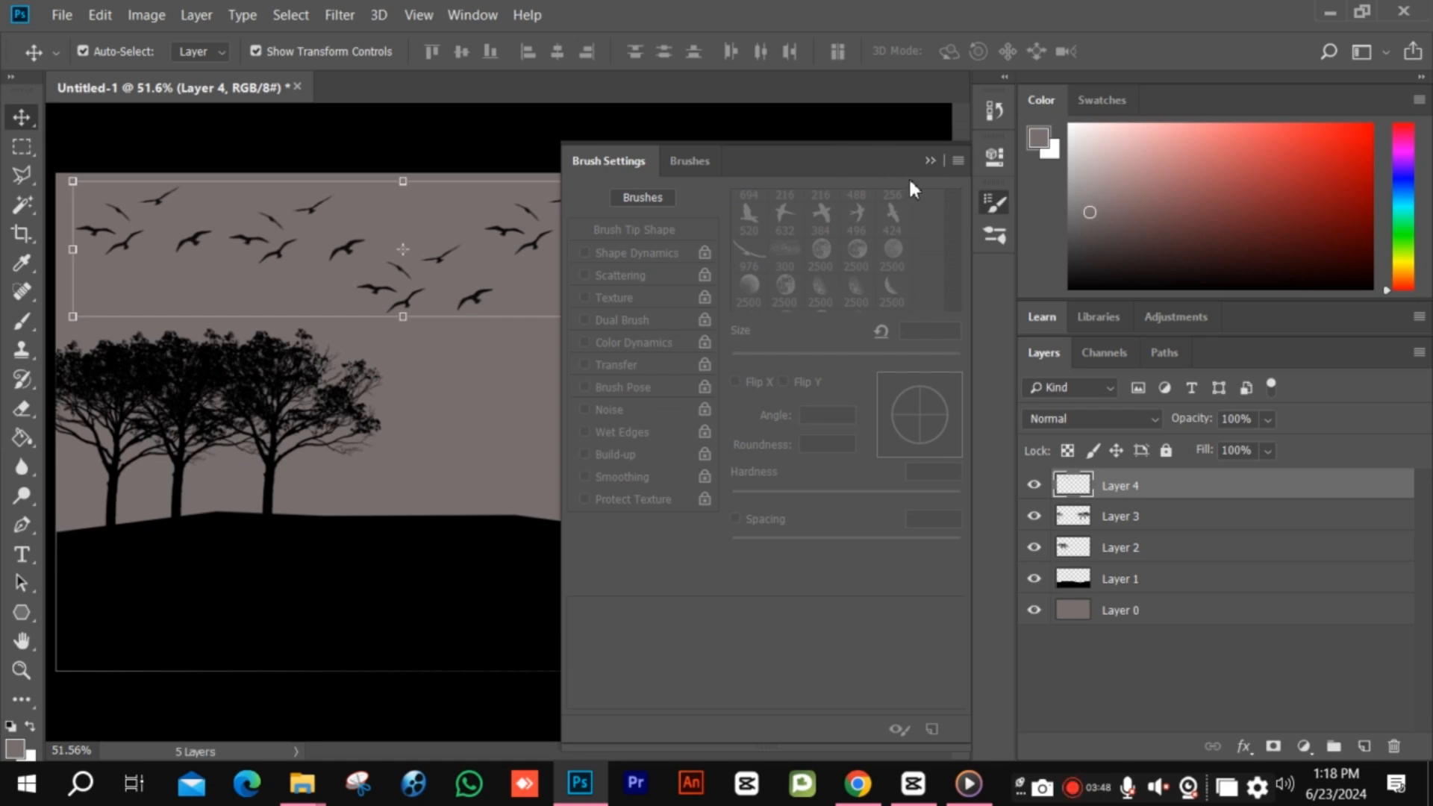
left_click(930, 160)
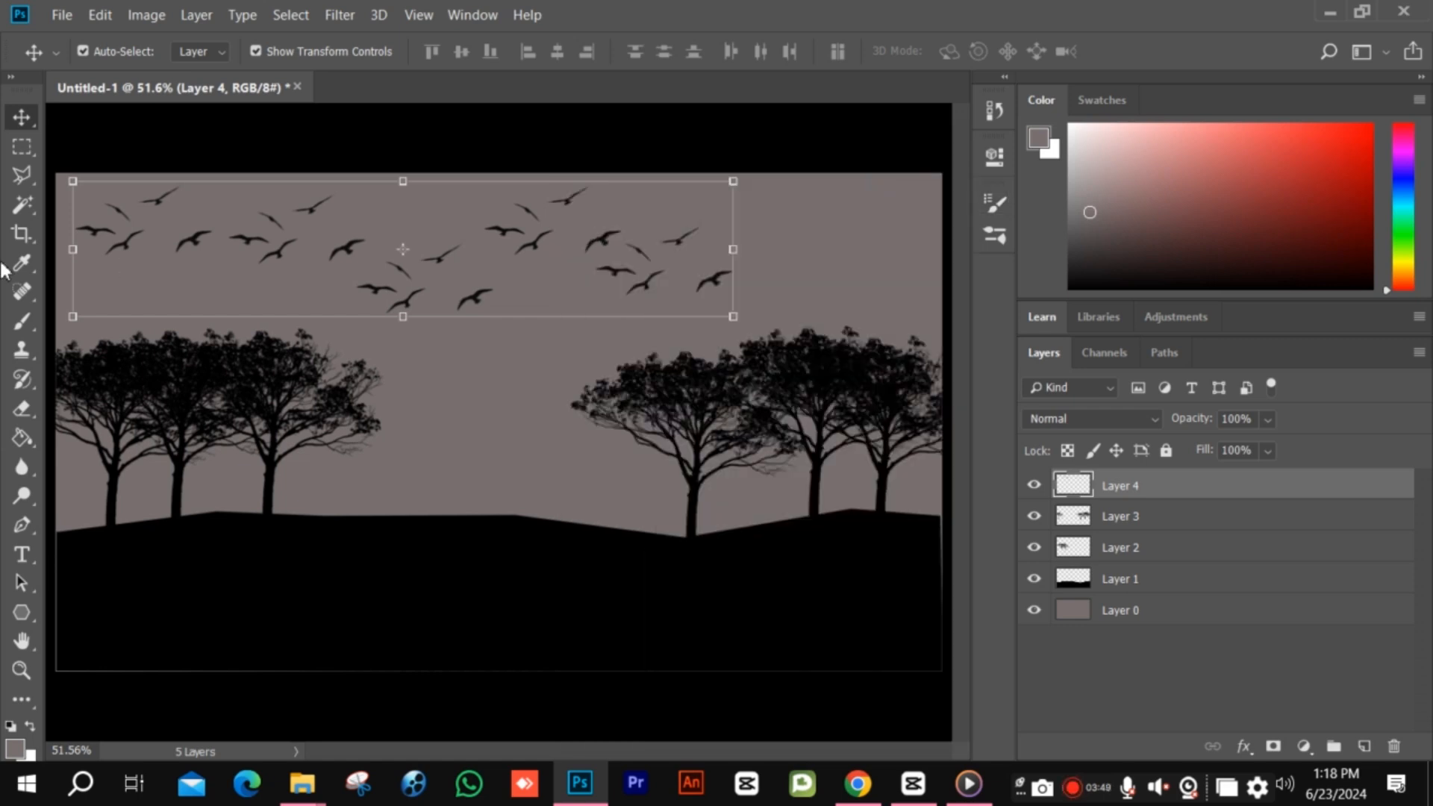
left_click(25, 326)
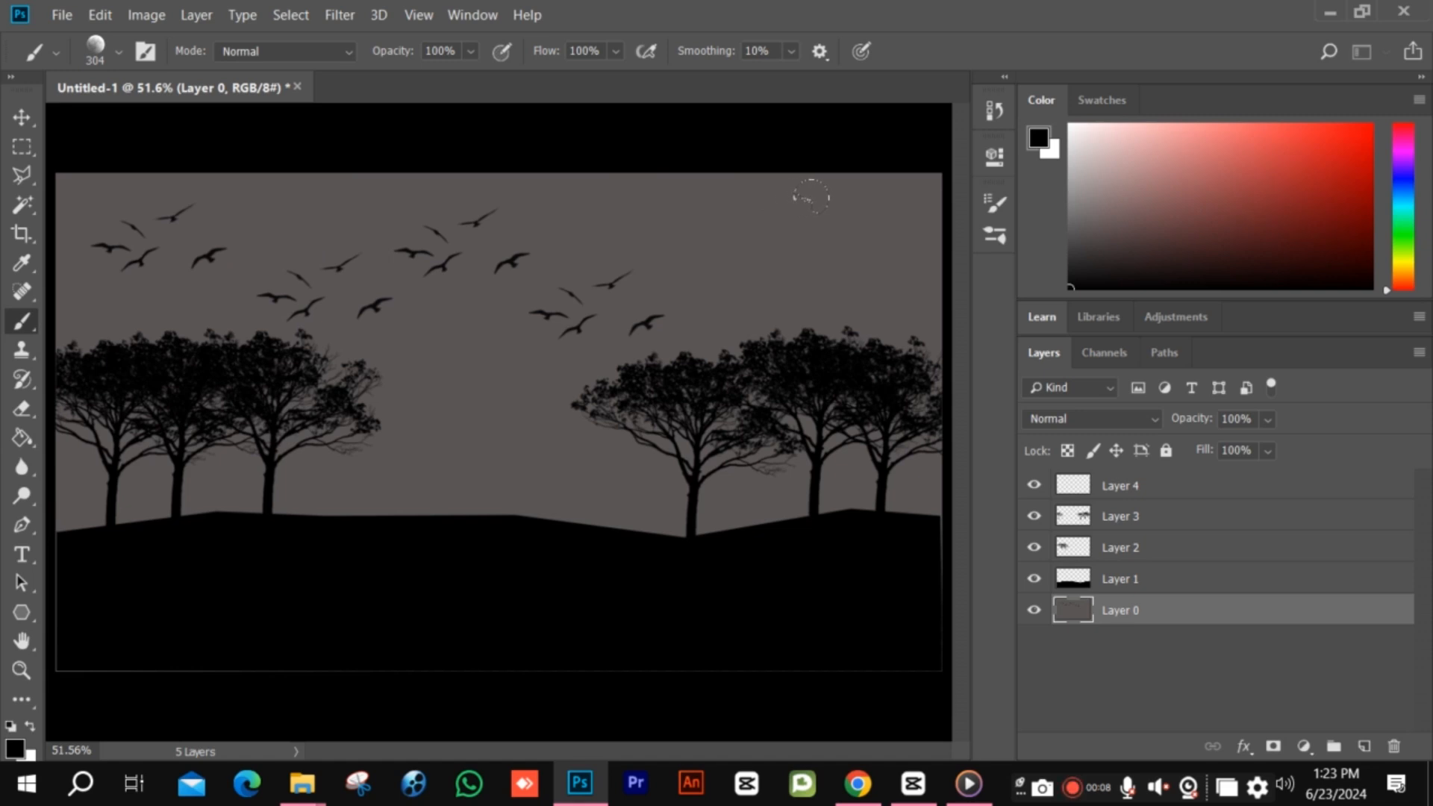
left_click(813, 195)
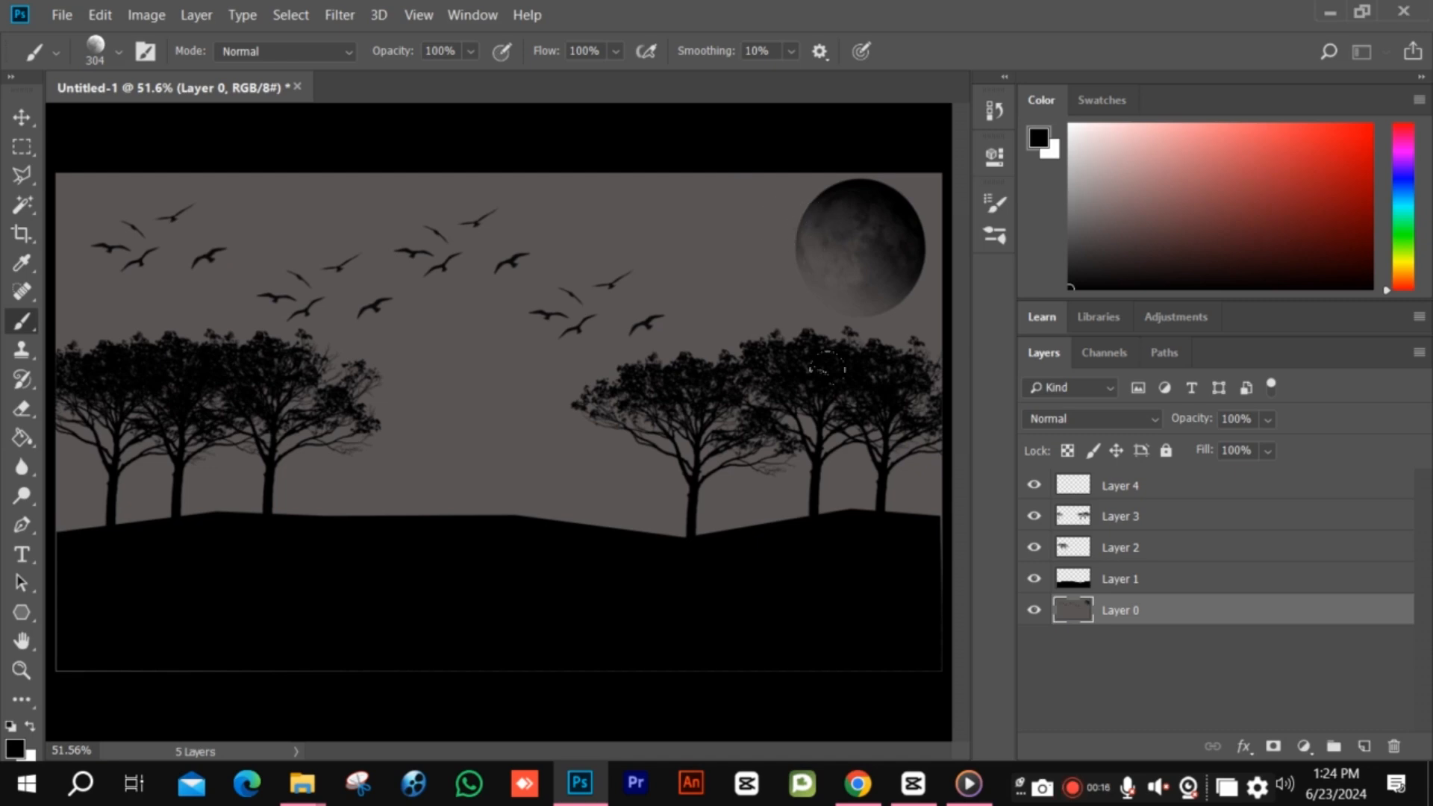
Set the foreground color to near-white fefefe and stamp a bright moon over the black one.
left_click(15, 748)
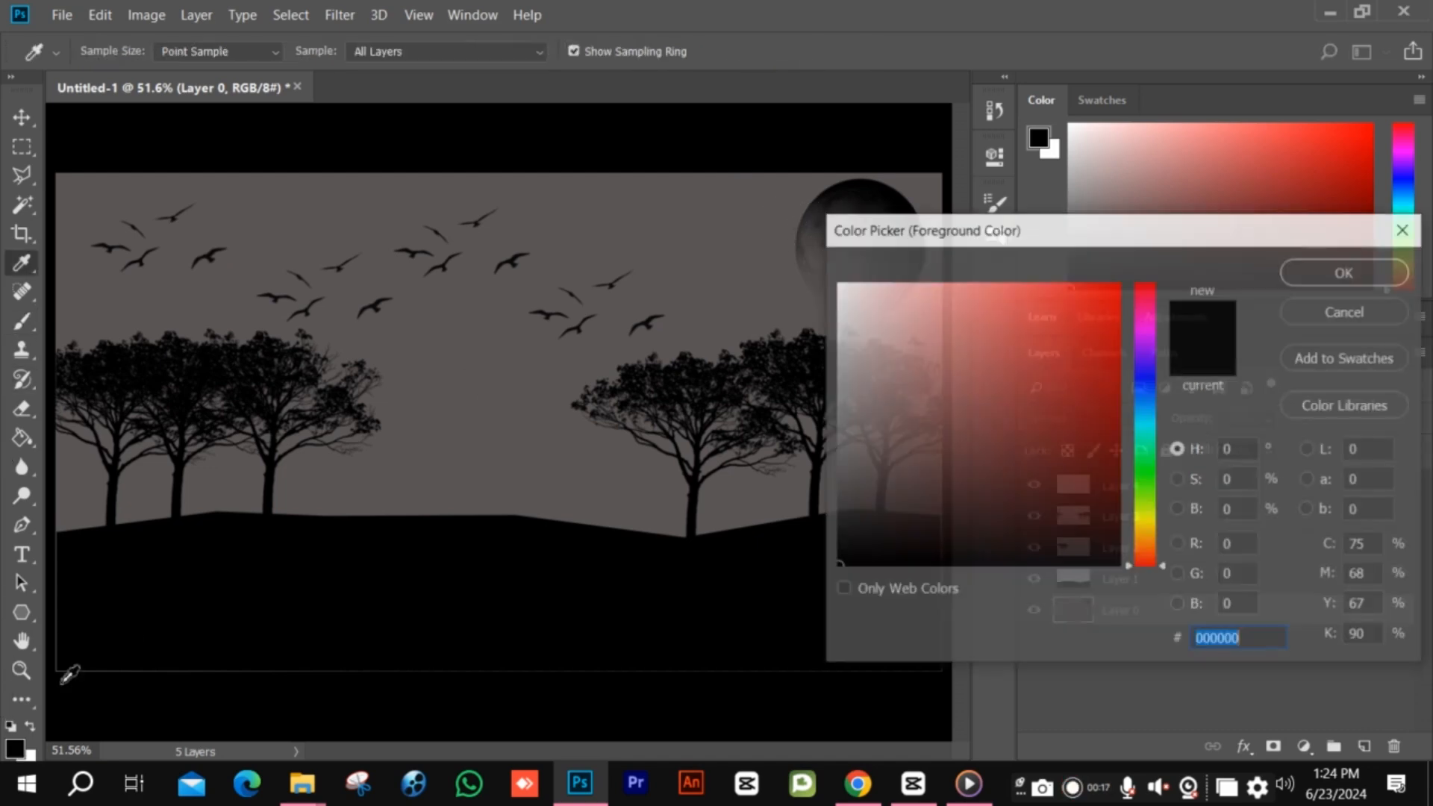
mouse_move(887, 542)
left_mouse_down()
mouse_move(861, 537)
mouse_move(830, 282)
left_mouse_up()
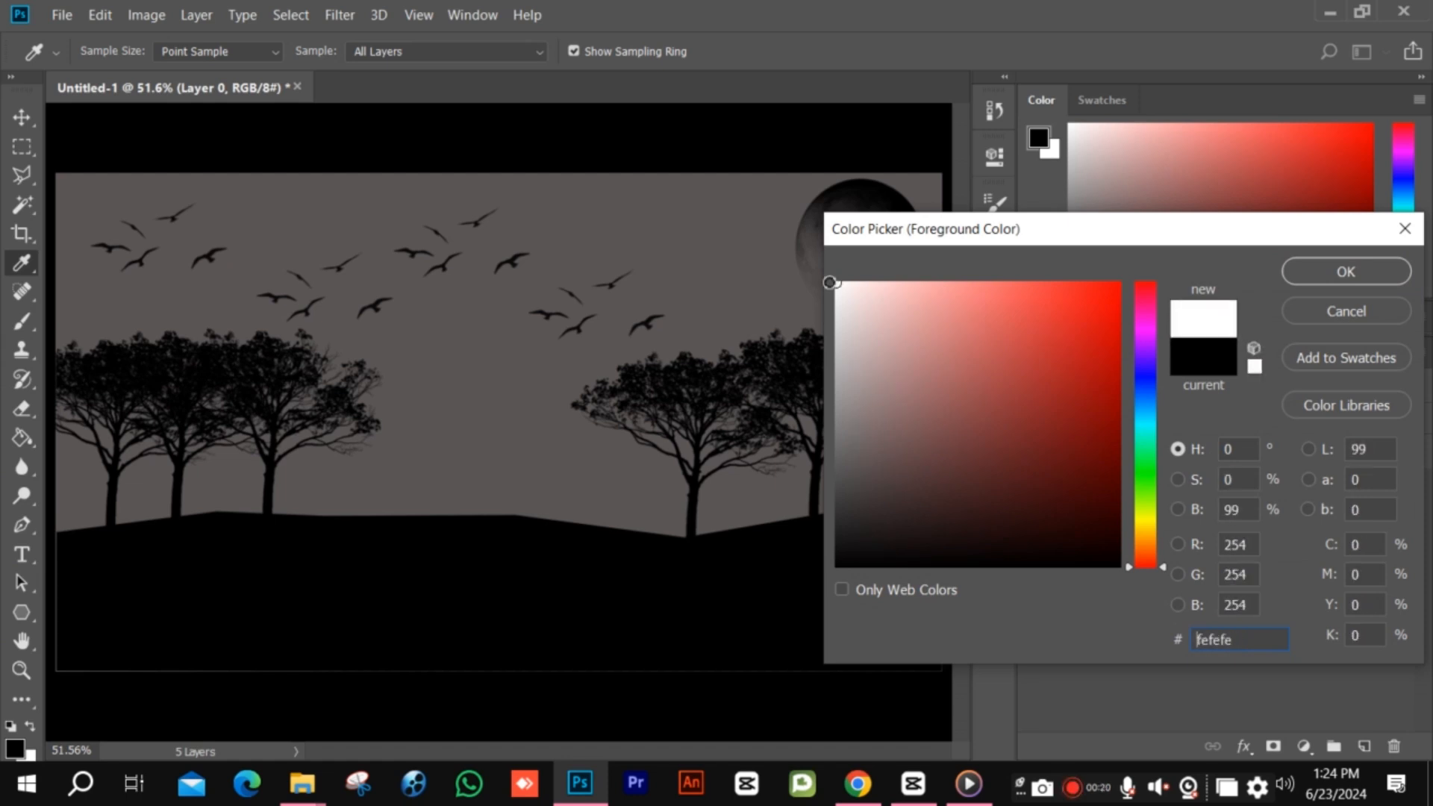
left_click(1352, 273)
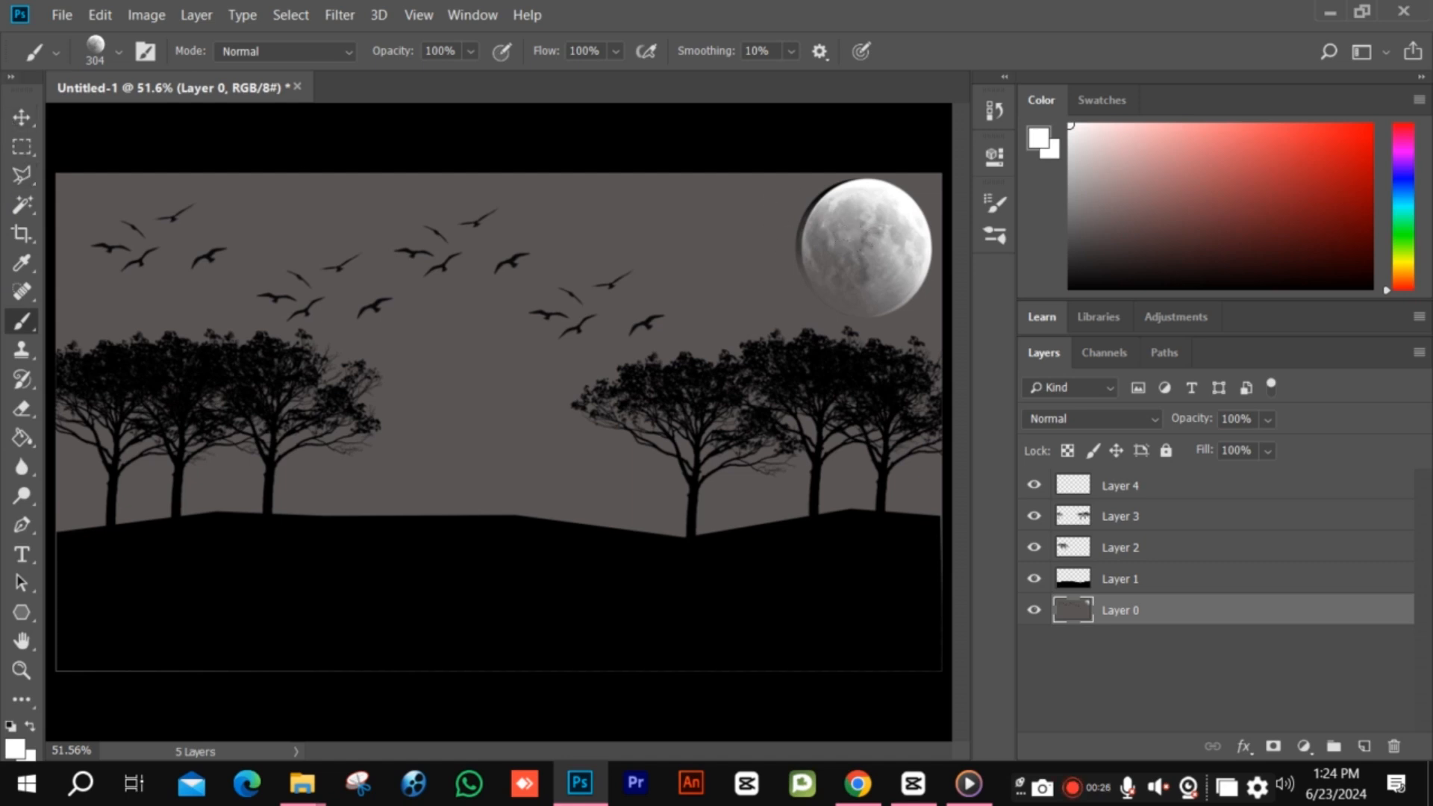
left_click(21, 117)
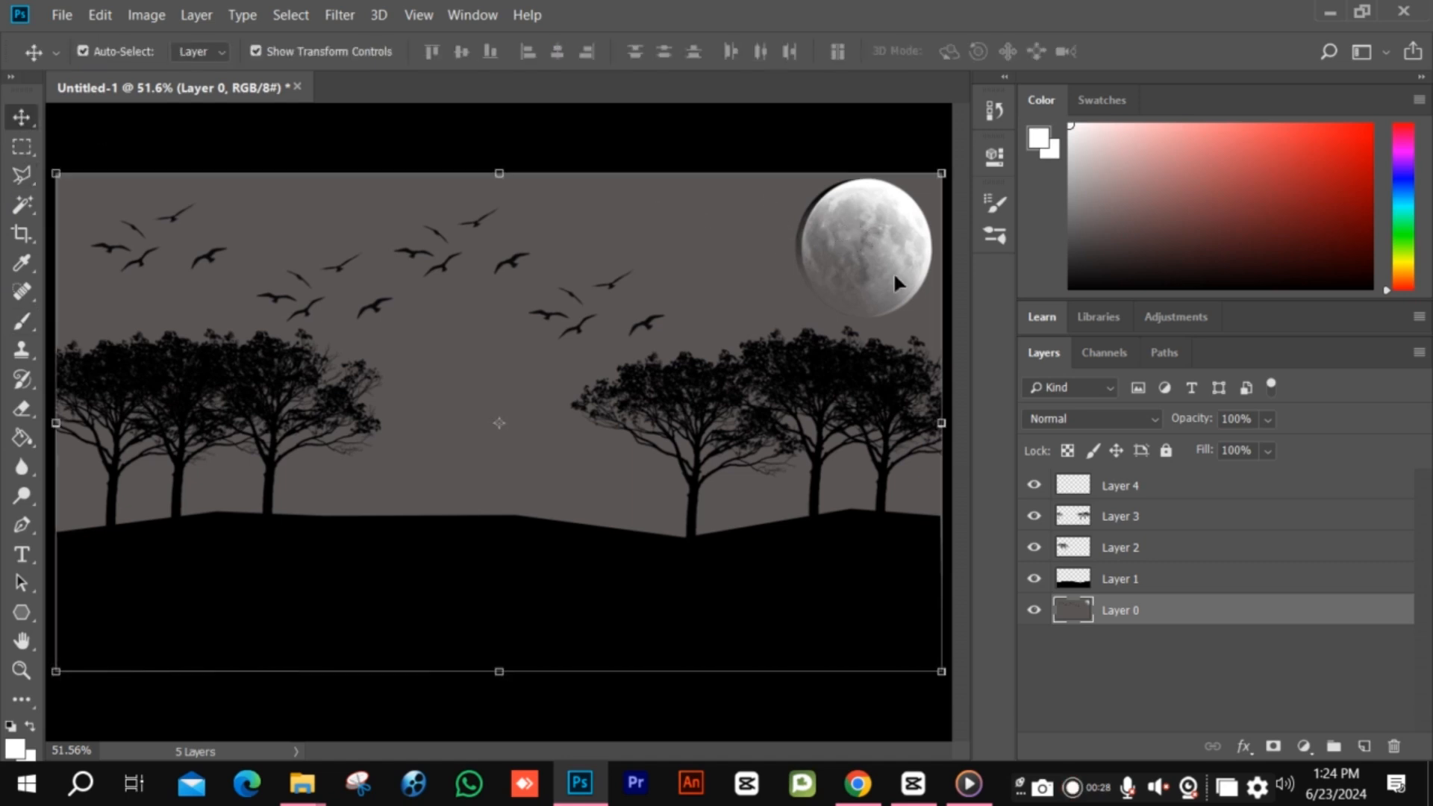
left_click_drag(883, 279, 867, 270)
key("Escape")
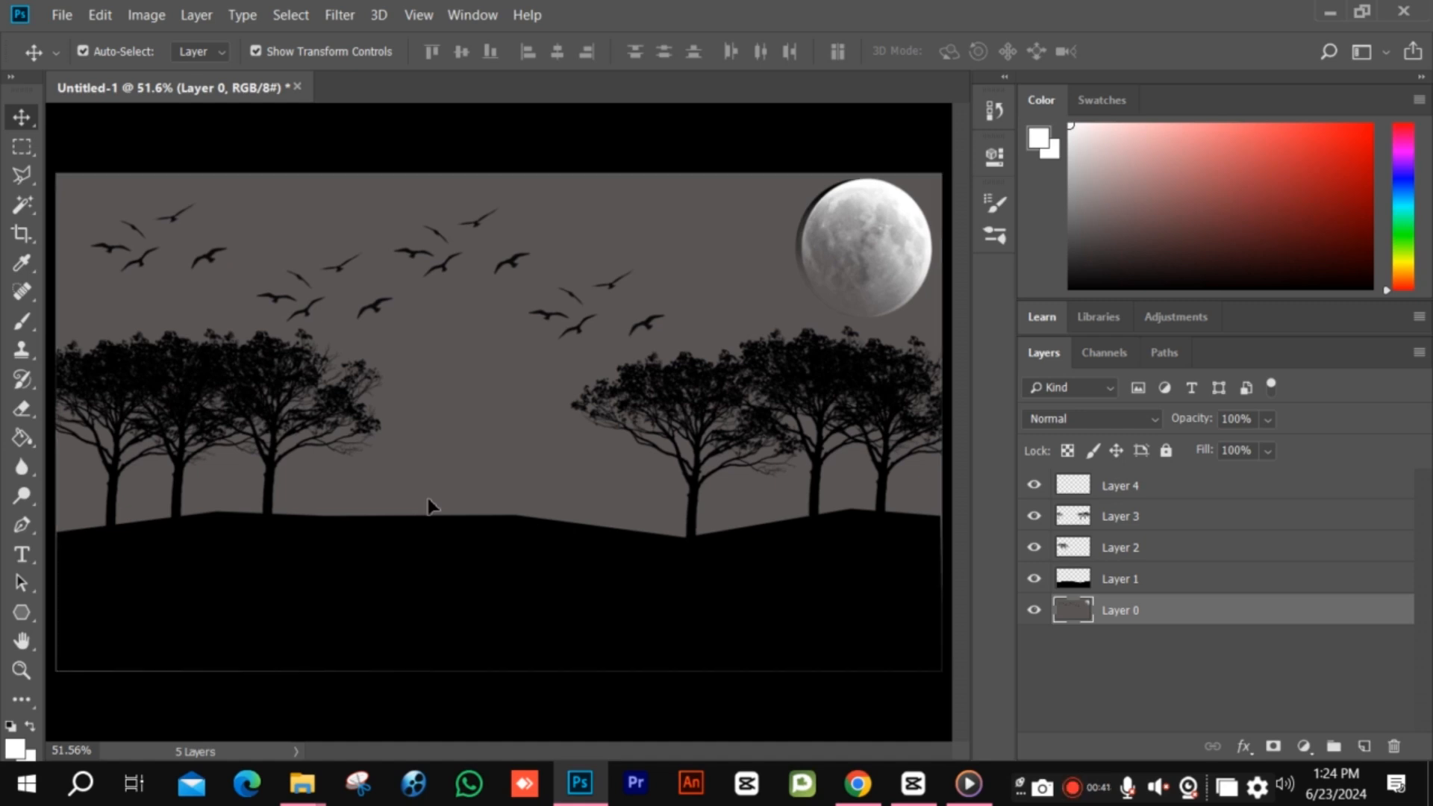
Select the birds layer and minimize Photoshop to bring up the Brusheezy moon brushes page in Chrome.
left_click(1069, 484)
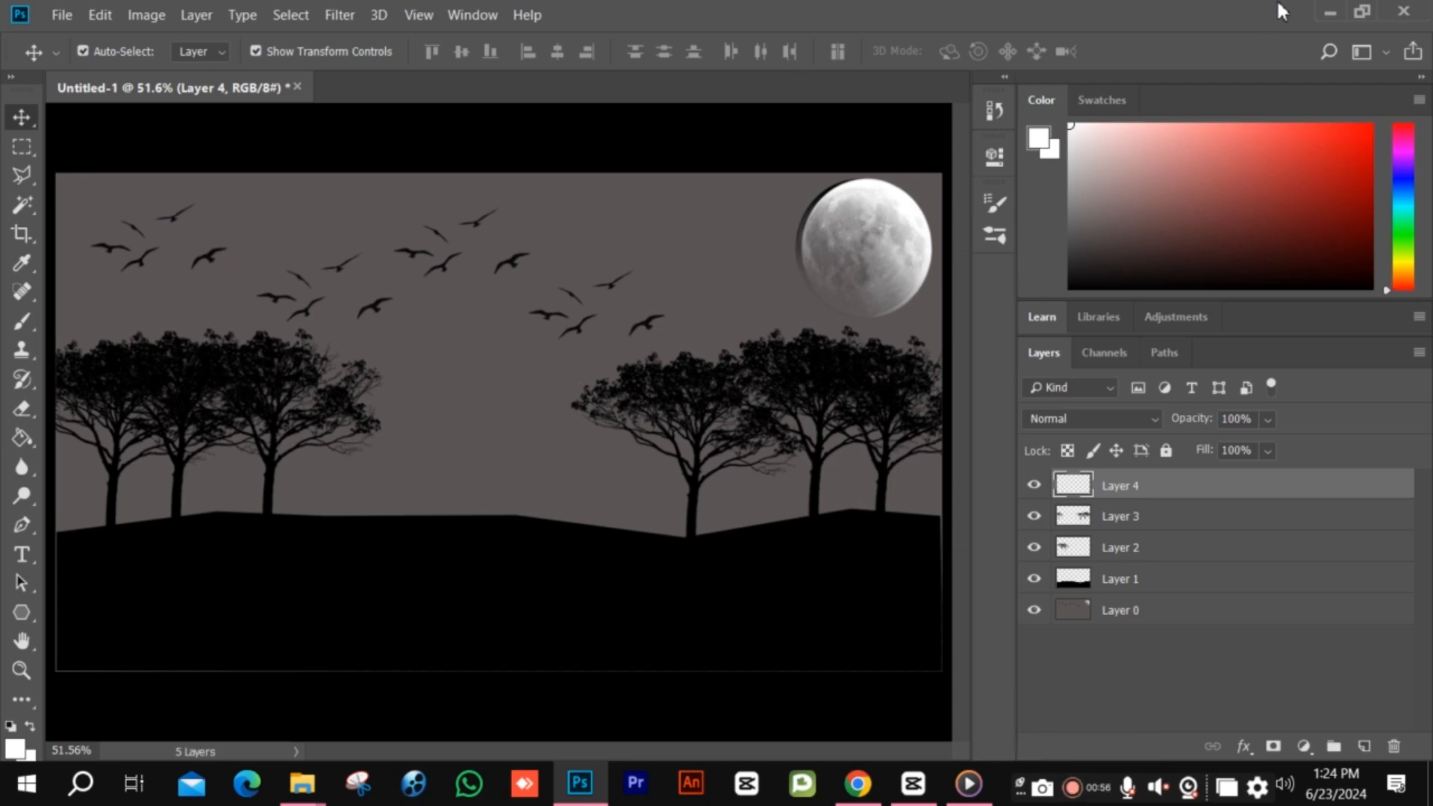
left_click(1328, 12)
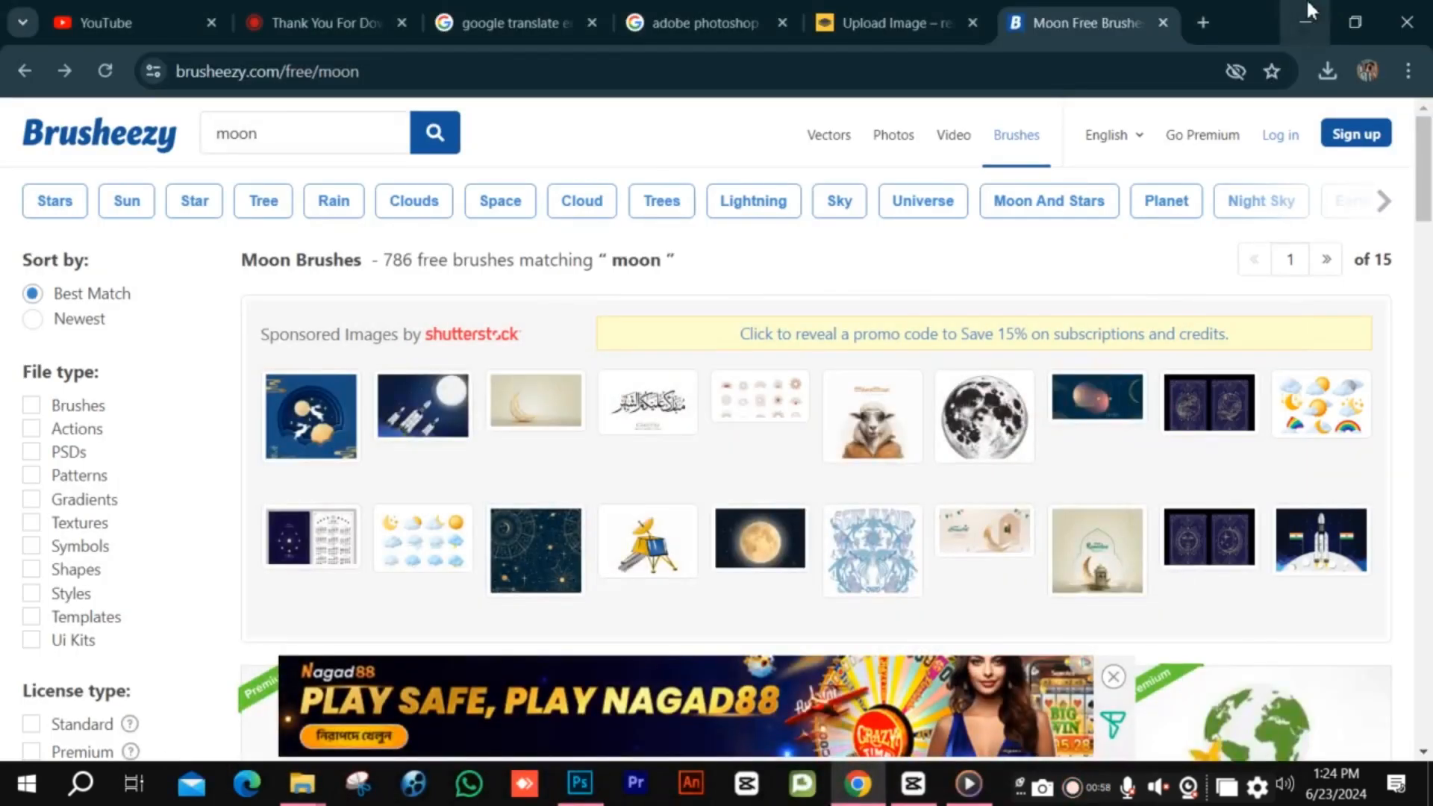